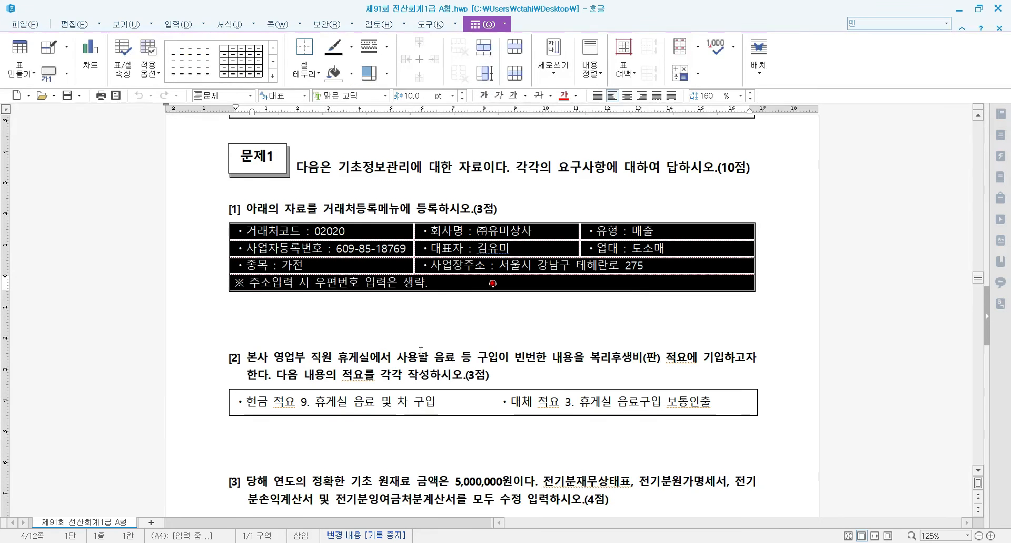
# - Examine question [2] of the exam paper, about writing memos for beverage purchases in the head office sales staff's lounge
pyautogui.click(474, 334)
pyautogui.scroll(-3, 370, 354)
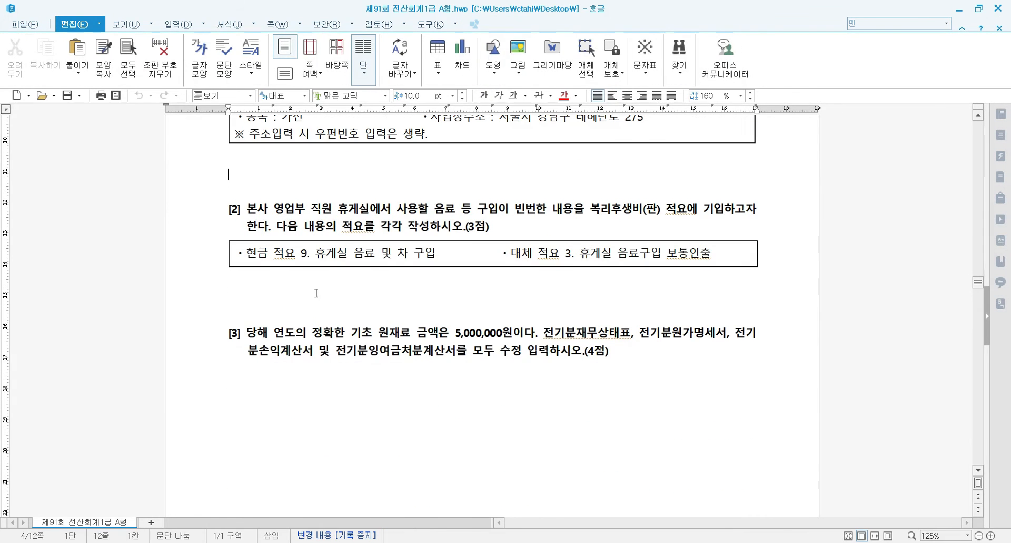
pyautogui.scroll(1, 332, 306)
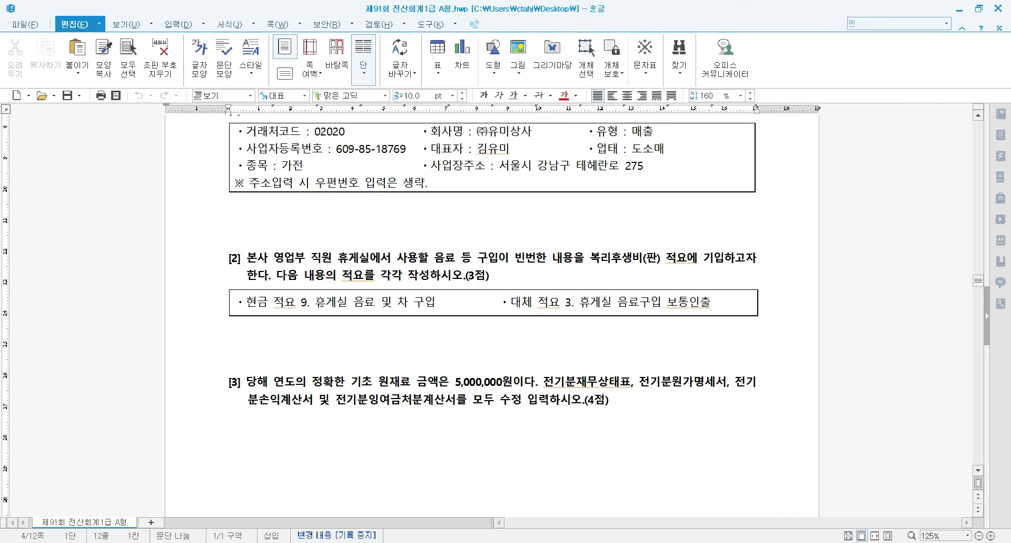
pyautogui.click(247, 258)
pyautogui.click(294, 262)
pyautogui.click(313, 259)
pyautogui.click(357, 259)
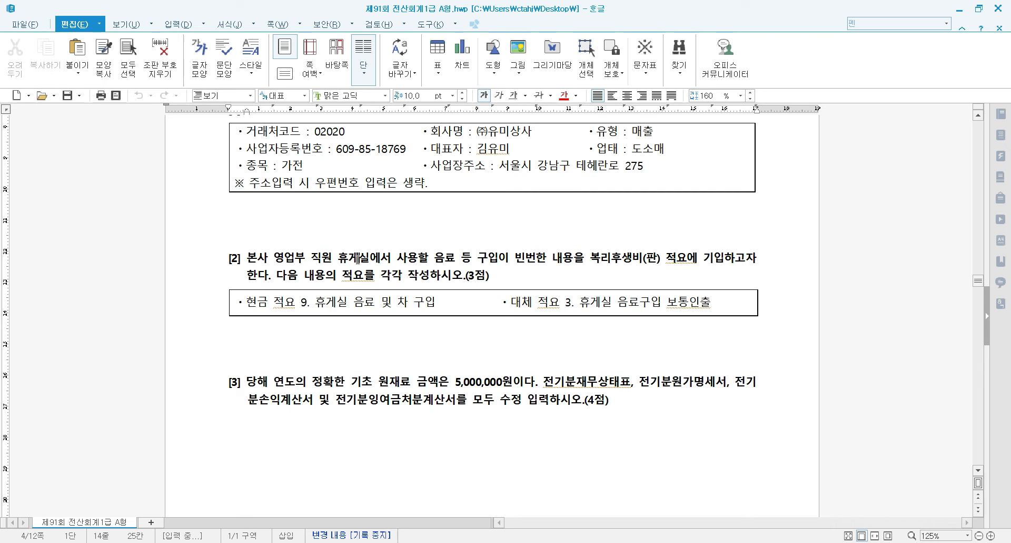
pyautogui.click(649, 258)
pyautogui.press('Right')
pyautogui.press('Left')
pyautogui.press('Right')
pyautogui.press('Left')
pyautogui.press('Right')
pyautogui.write('제')
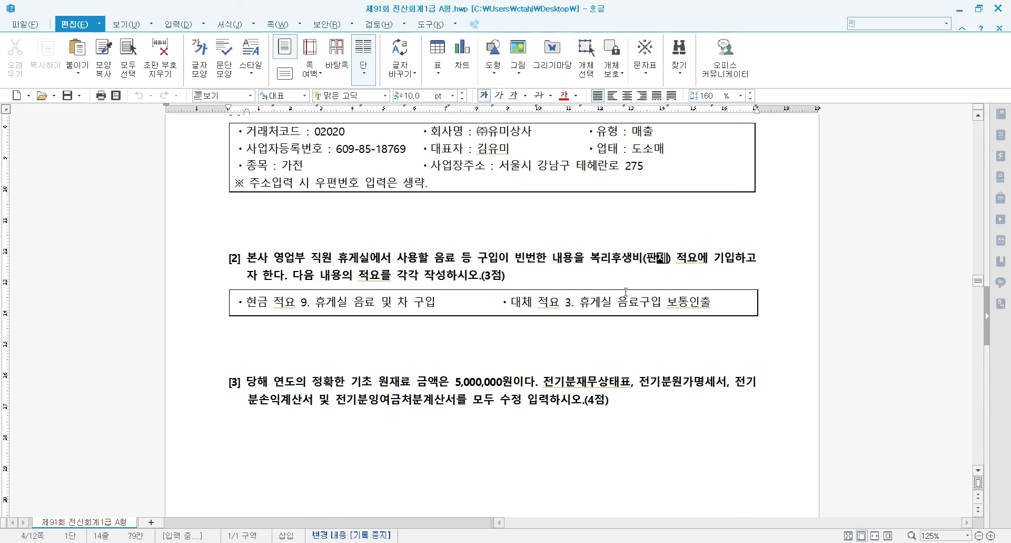
pyautogui.press('BackSpace')
pyautogui.press('BackSpace')
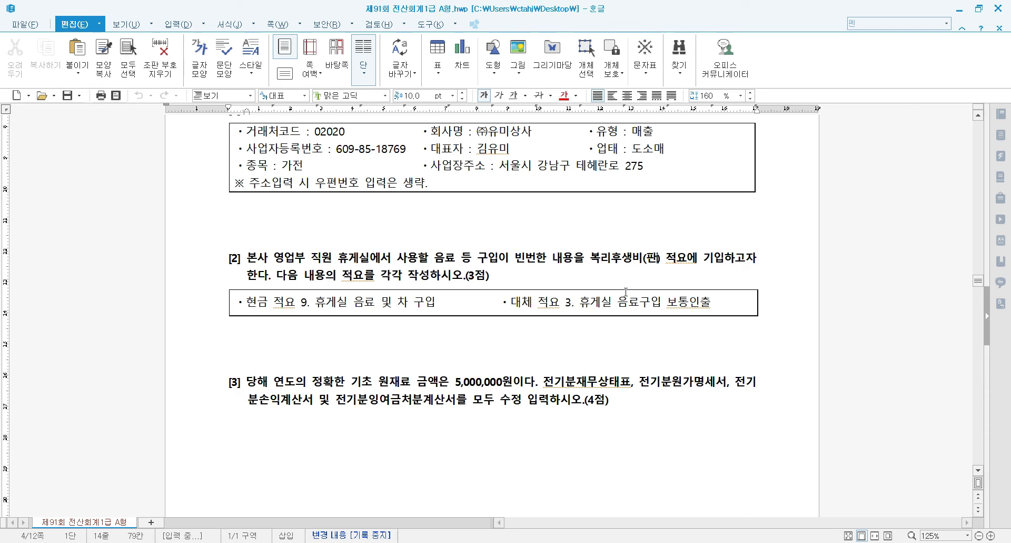
# - Examine the 복리후생비(판) account designation and the instruction in question [2] to write each listed memo
pyautogui.press('Left')
pyautogui.press('Left')
pyautogui.press('Right')
pyautogui.press('Right')
pyautogui.click(625, 257)
pyautogui.click(655, 263)
pyautogui.hotkey('alt', 'Tab')
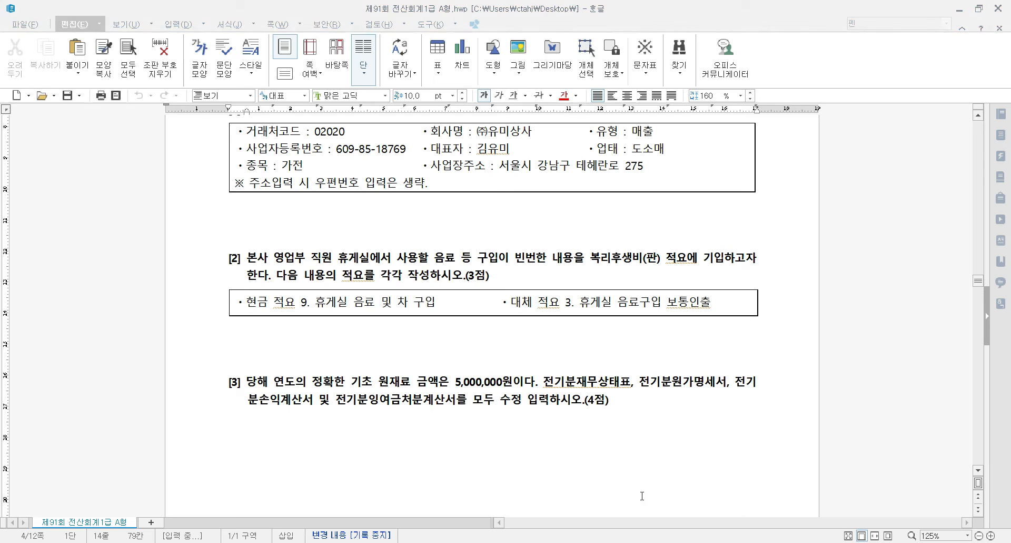
pyautogui.click(623, 260)
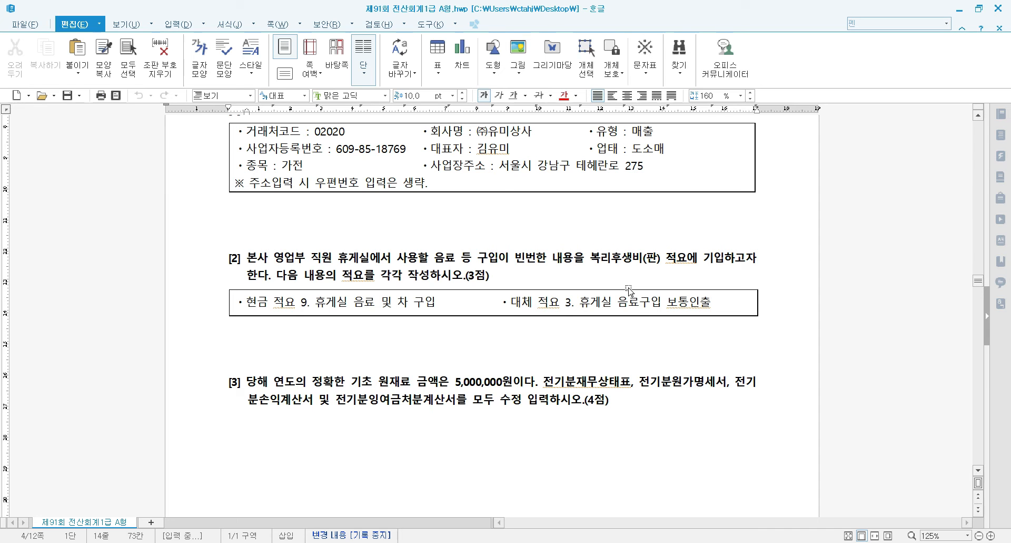
pyautogui.click(670, 267)
pyautogui.moveTo(665, 258); pyautogui.dragTo(741, 255)
pyautogui.click(279, 276)
pyautogui.moveTo(293, 274); pyautogui.dragTo(505, 277)
pyautogui.click(509, 277)
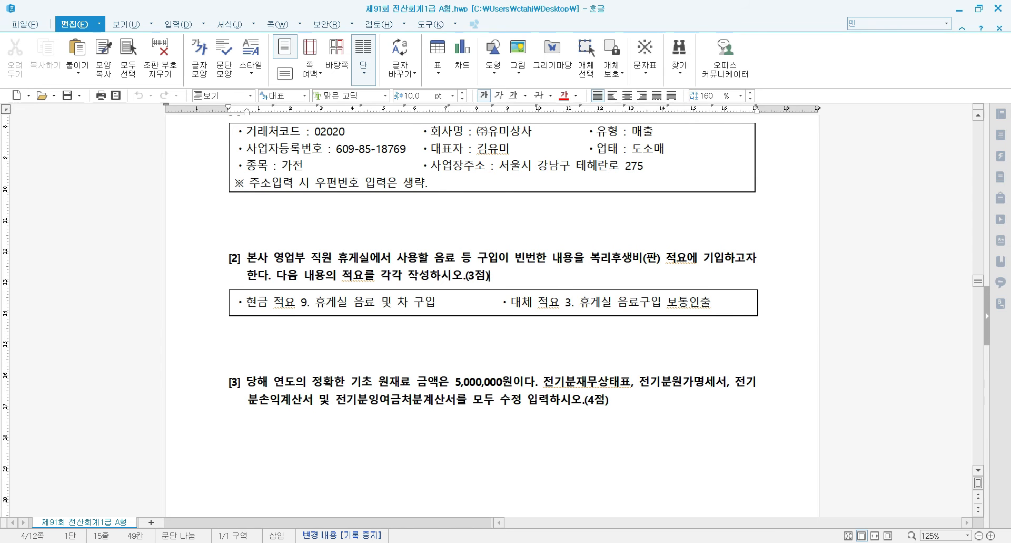
# - Switch to KcLep, open 계정과목및적요등록, and reposition its window so the whole form is visible
pyautogui.click(457, 541)
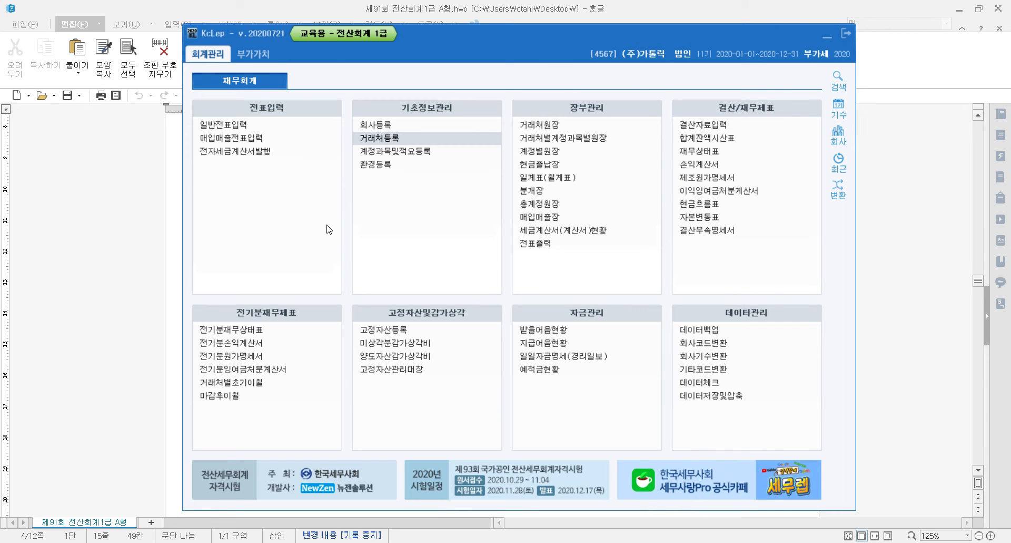
pyautogui.doubleClick(393, 153)
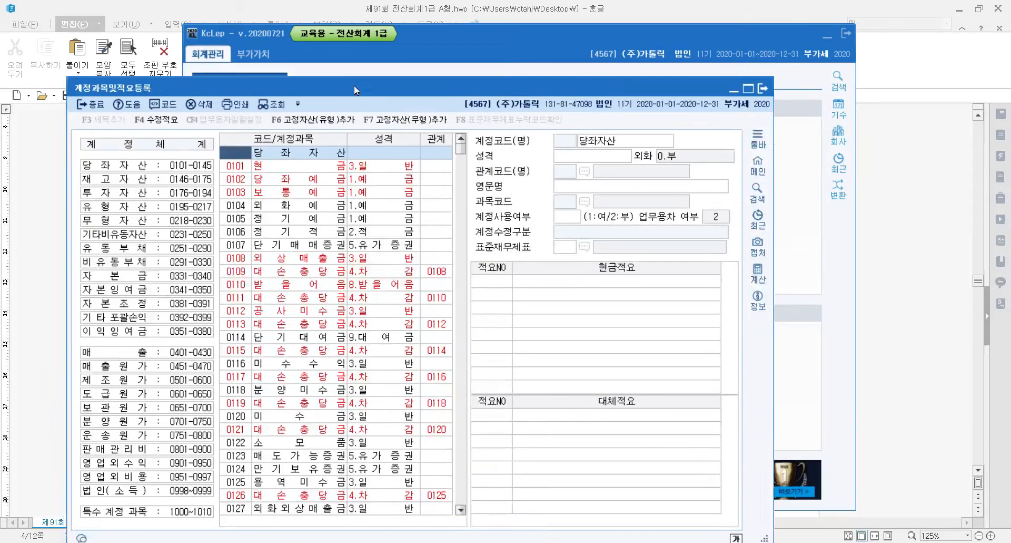
pyautogui.moveTo(354, 85); pyautogui.dragTo(371, 27)
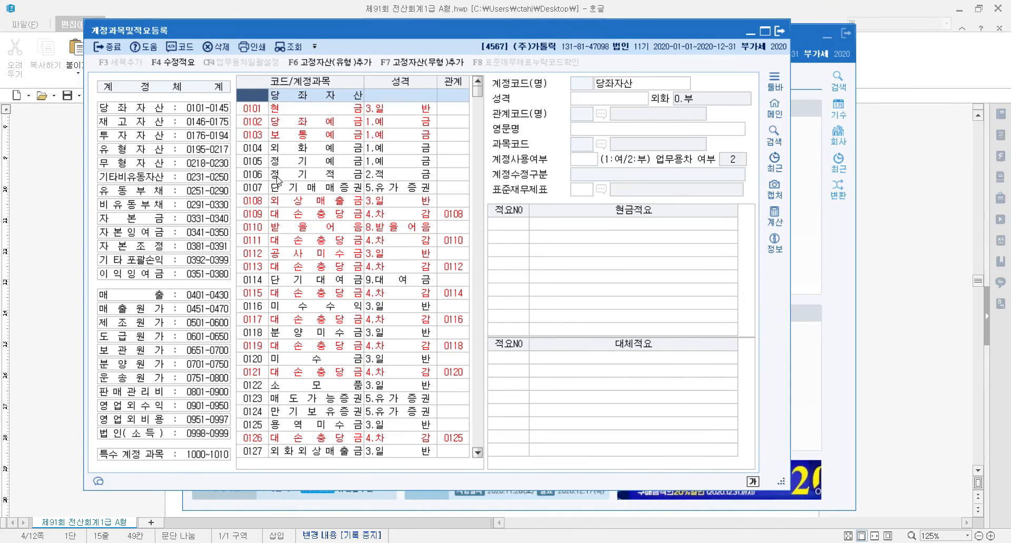
# - Examine the cash and transfer memos registered for the 정기예금, 보통예금 and 대손충당금 accounts
pyautogui.click(309, 157)
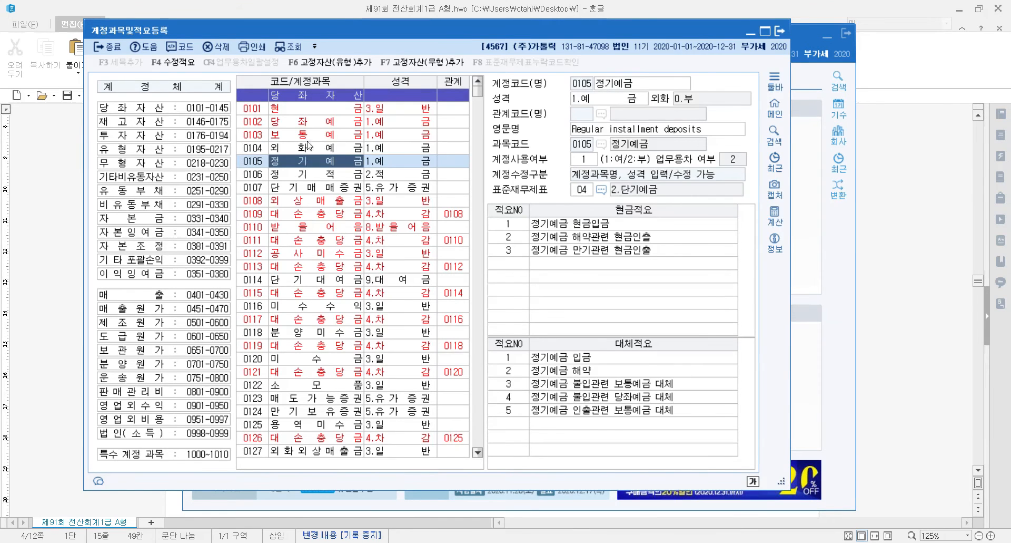
pyautogui.click(327, 135)
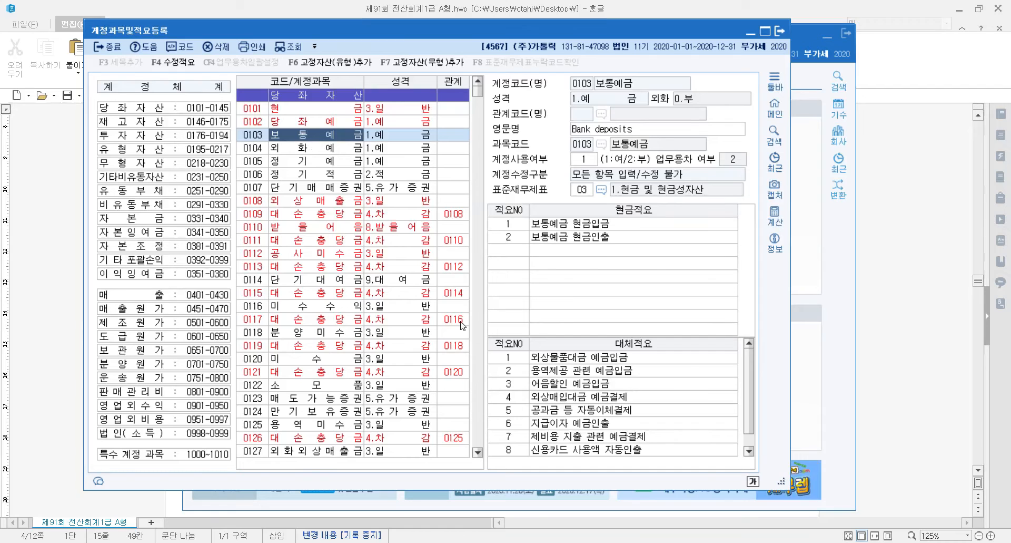
pyautogui.click(335, 217)
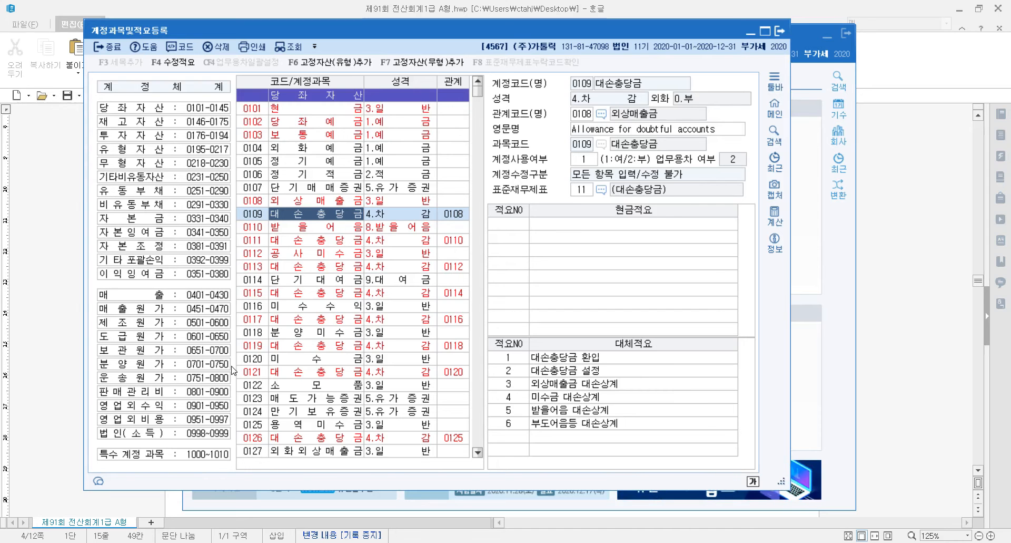
# - Search the account list for 복리후생비
pyautogui.click(298, 176)
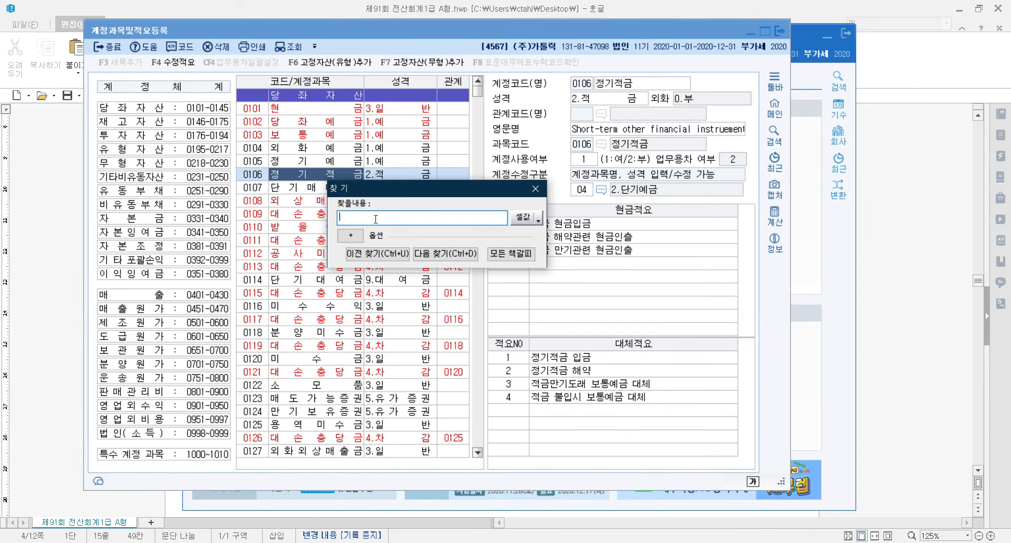
pyautogui.write('복리후생')
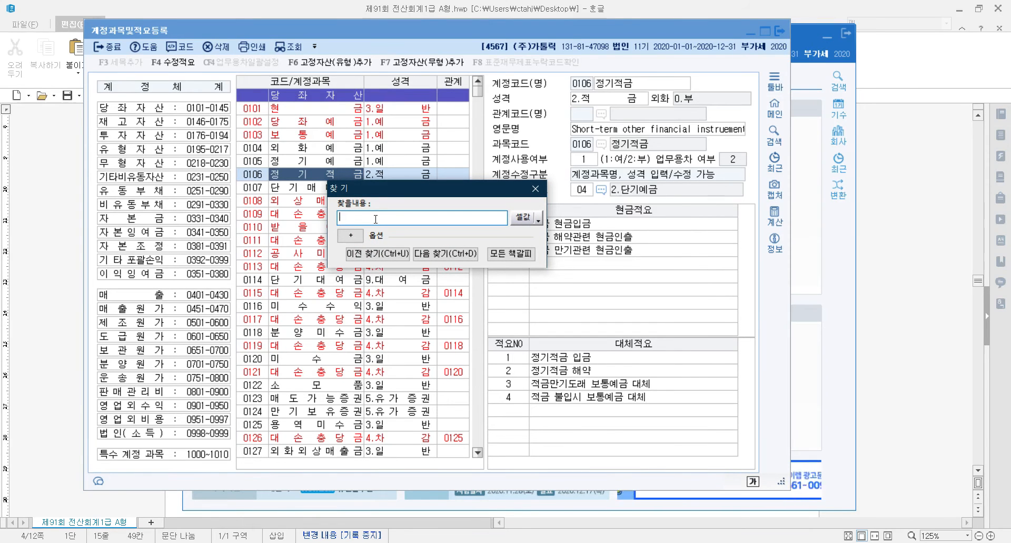
pyautogui.write('비')
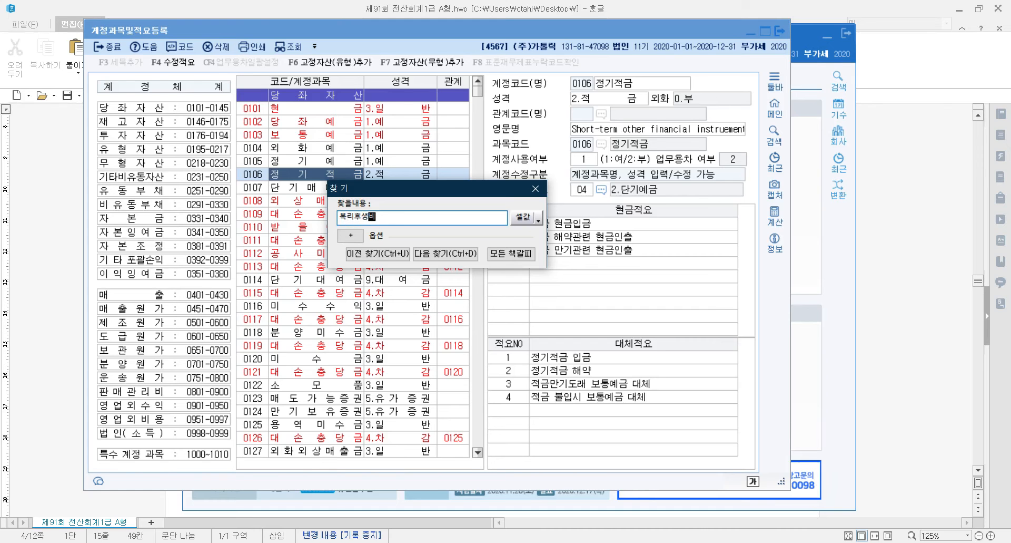
pyautogui.press('Return')
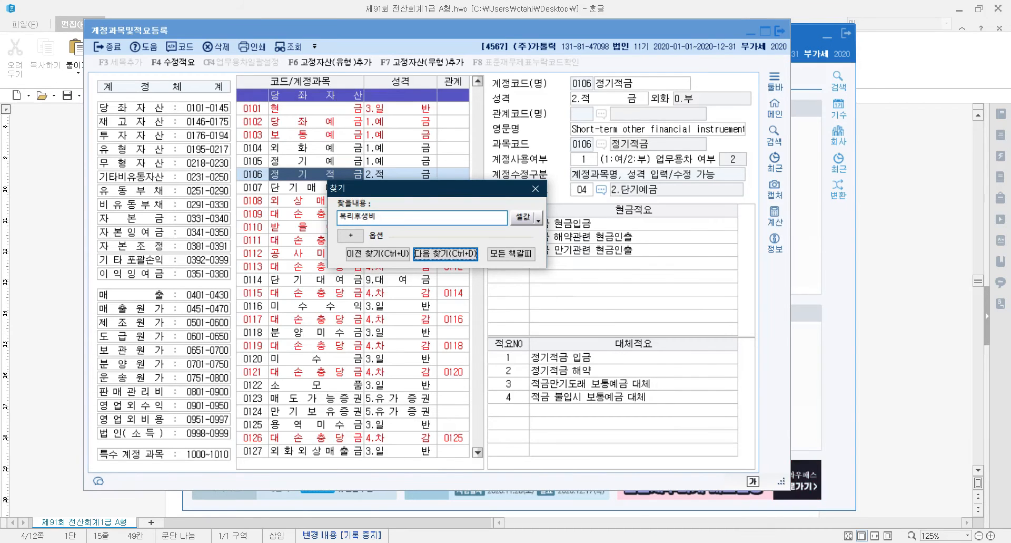
pyautogui.press('Return')
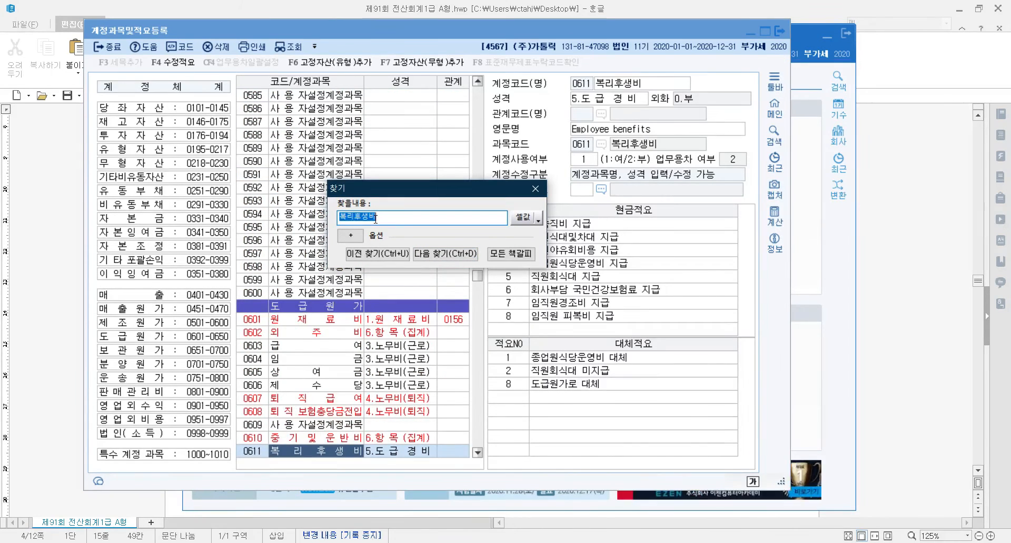
# - Move the find dialog clear of the account list and examine the code, name and nature of the matched 복리후생비 account
pyautogui.moveTo(371, 197); pyautogui.dragTo(264, 135)
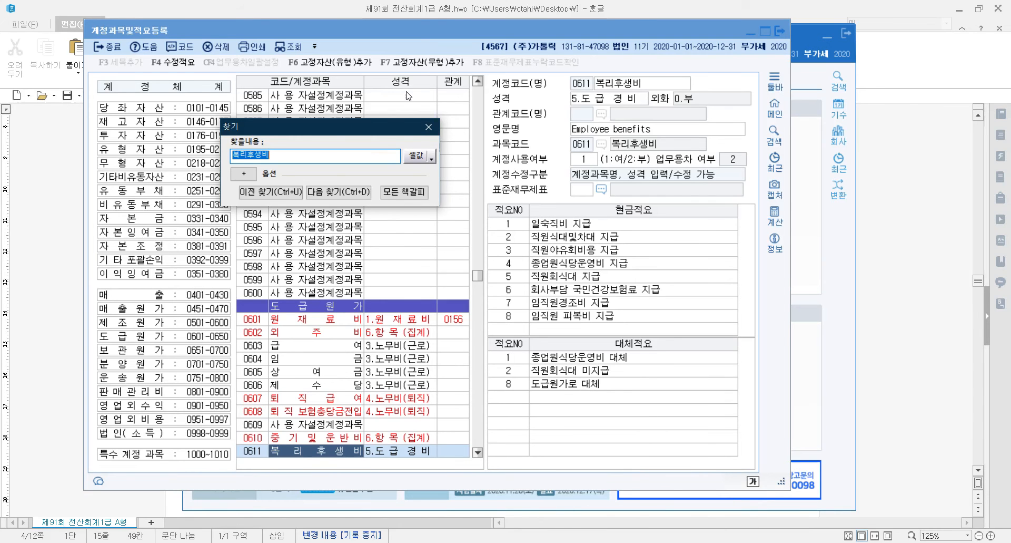
pyautogui.moveTo(390, 125); pyautogui.dragTo(674, 263)
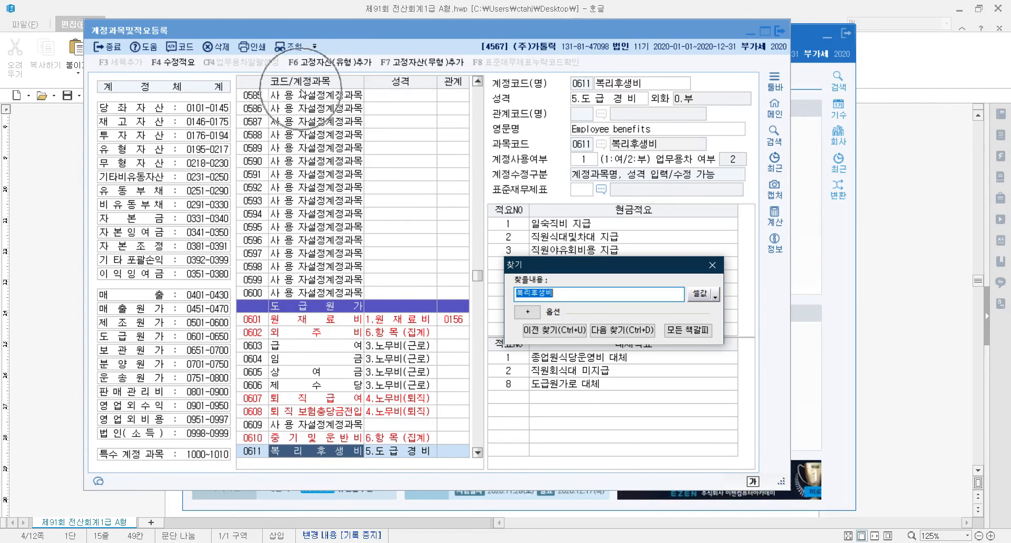
pyautogui.click(253, 455)
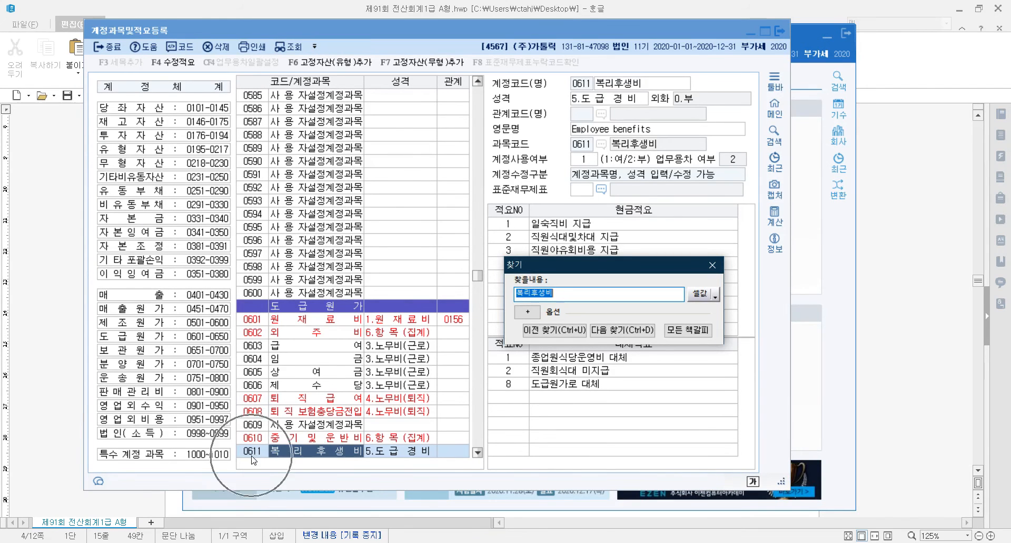
pyautogui.click(315, 456)
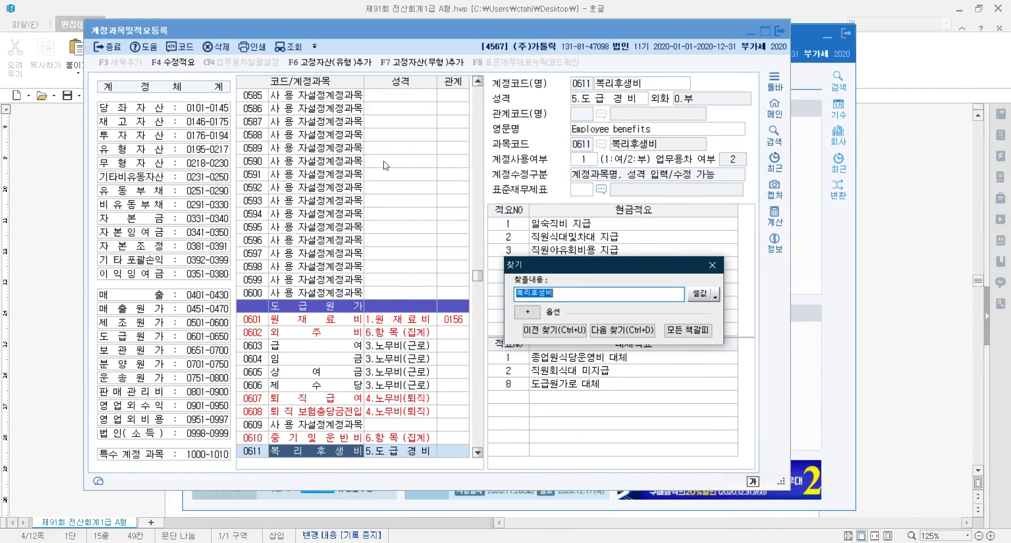
pyautogui.click(406, 88)
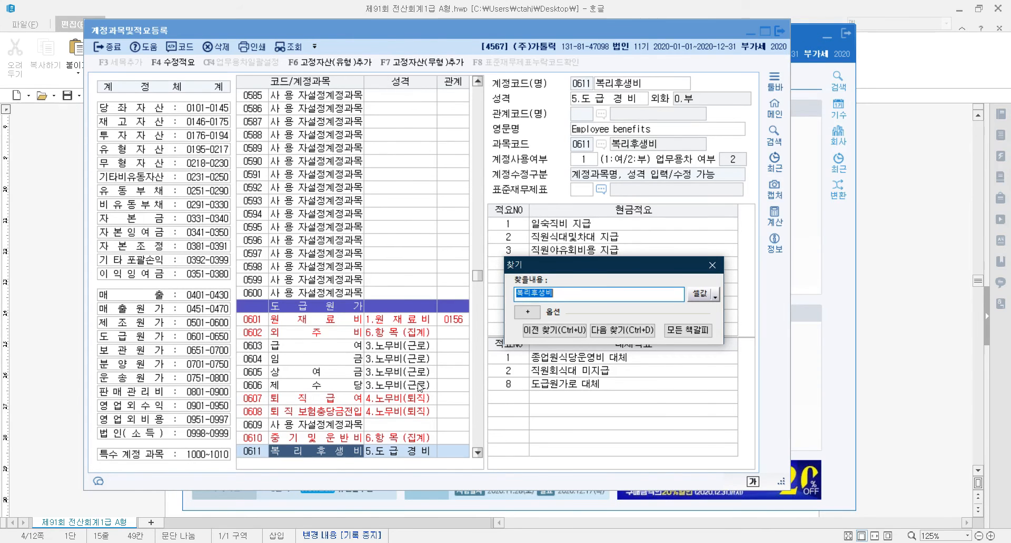
pyautogui.click(405, 451)
pyautogui.click(405, 452)
pyautogui.click(343, 449)
pyautogui.click(337, 449)
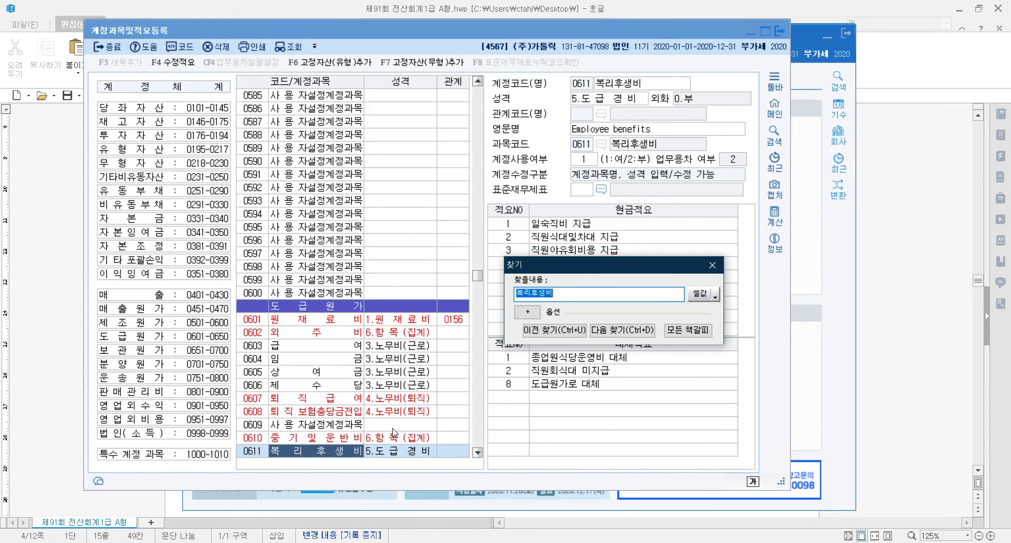
# - Check 복리후생비(판) in question [2], then advance the account search through the 복리후생비 entries under 보관원가 and 분양원가
pyautogui.click(851, 387)
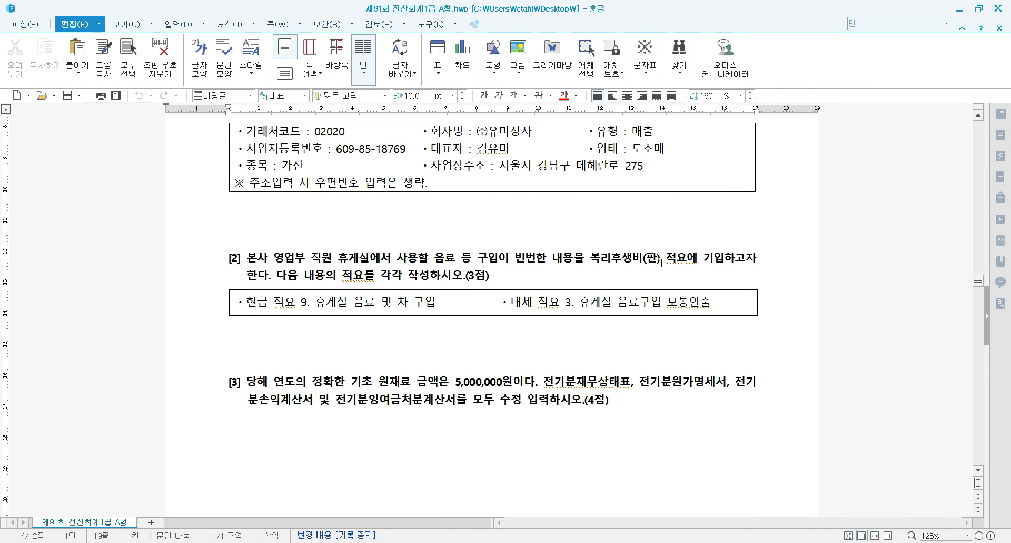
pyautogui.click(646, 328)
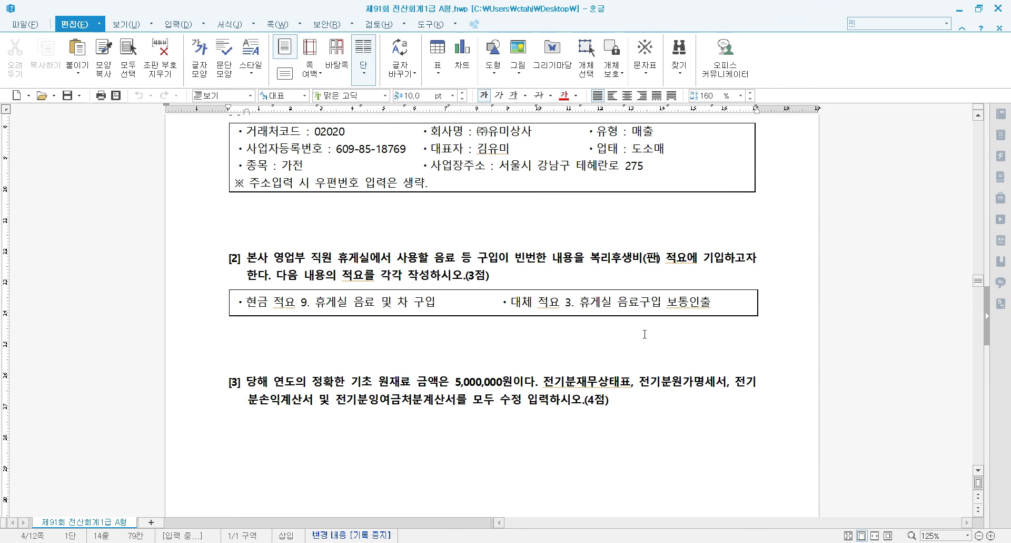
pyautogui.hotkey('alt', 'Tab')
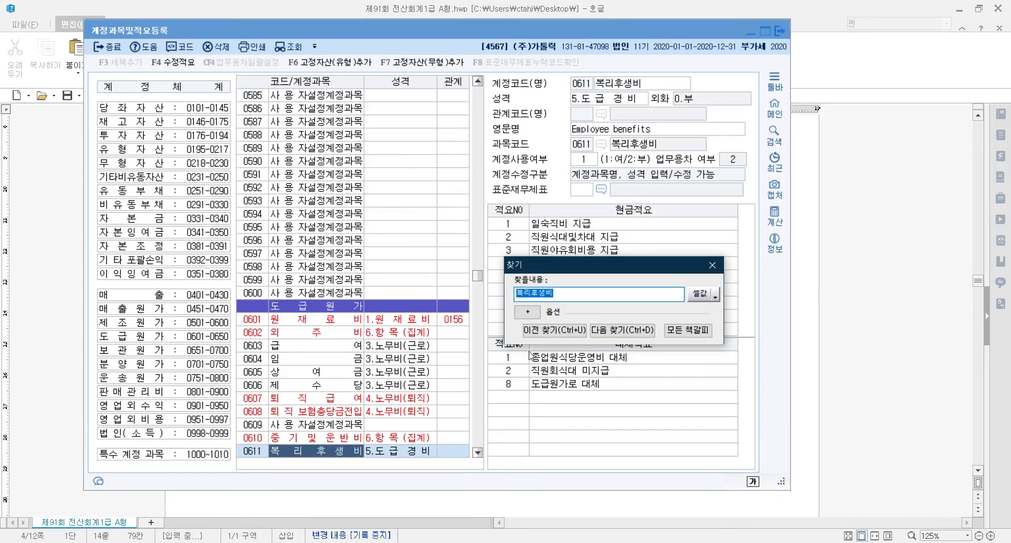
pyautogui.moveTo(548, 263); pyautogui.dragTo(372, 200)
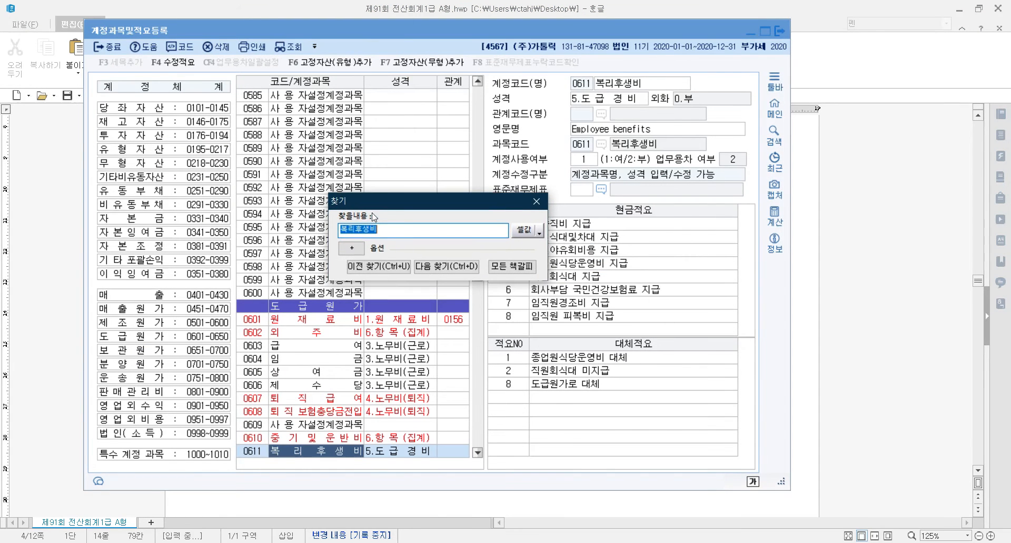
pyautogui.click(458, 271)
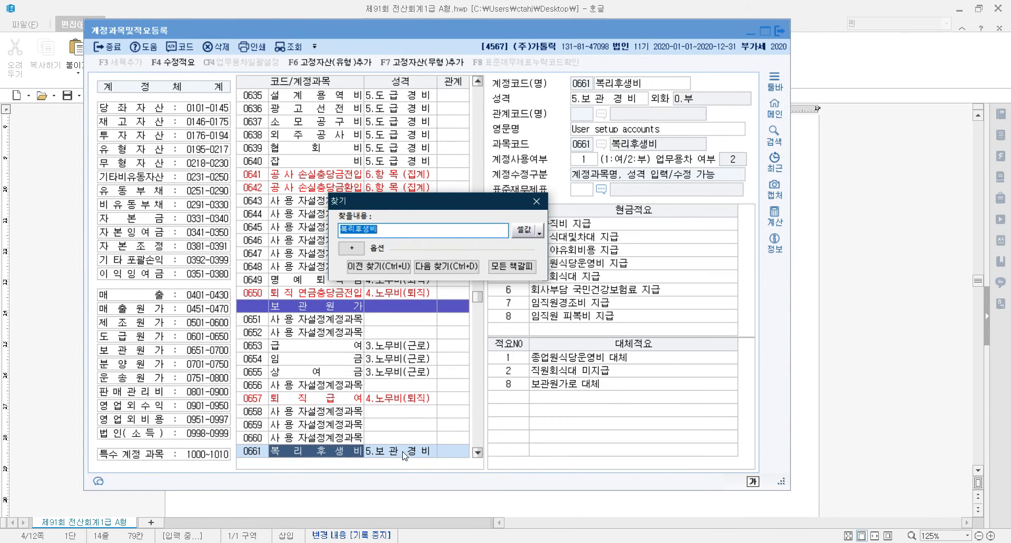
pyautogui.click(428, 270)
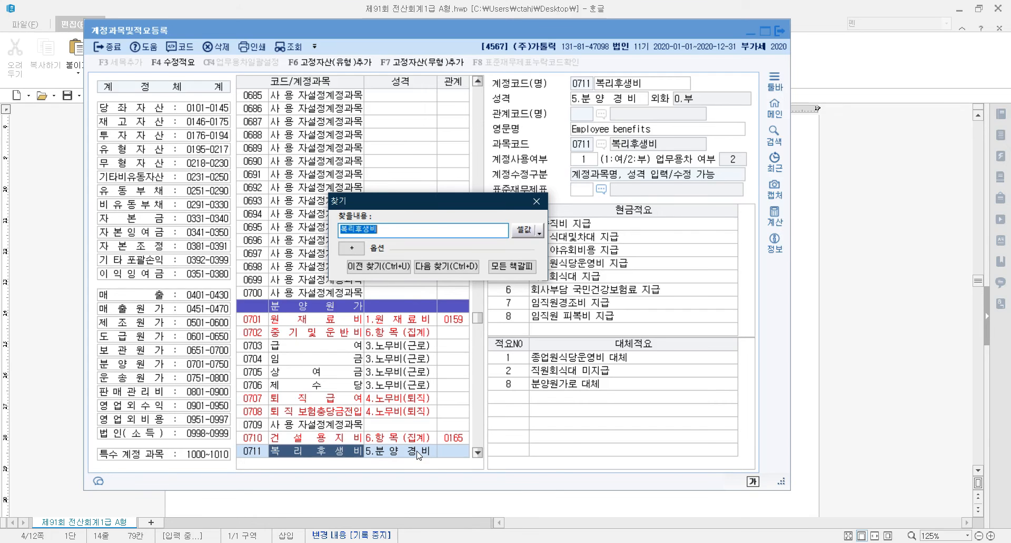
# - Check the required cash memo 9 and transfer memo 3 for 복리후생비(판) in question [2] of the exam document
pyautogui.click(852, 351)
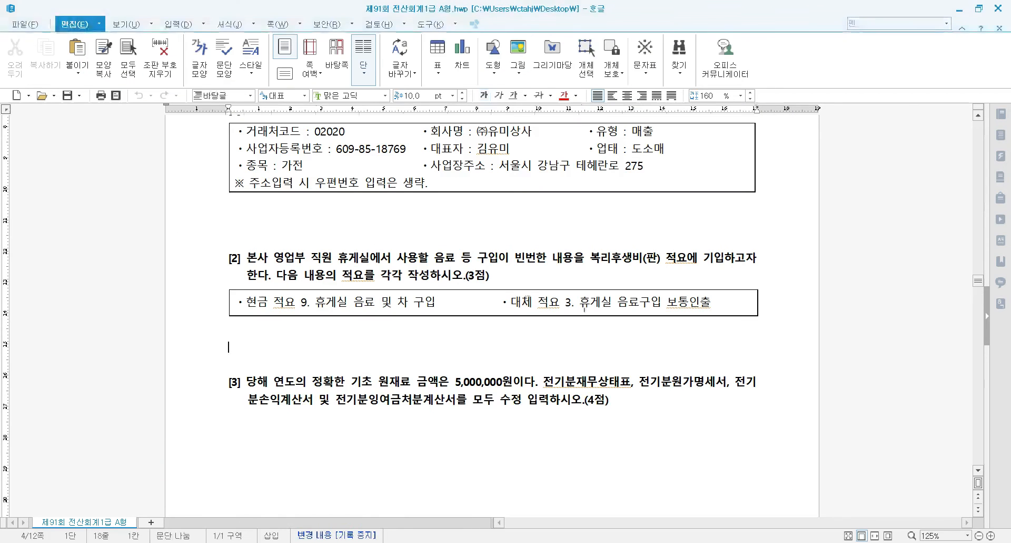
pyautogui.click(455, 314)
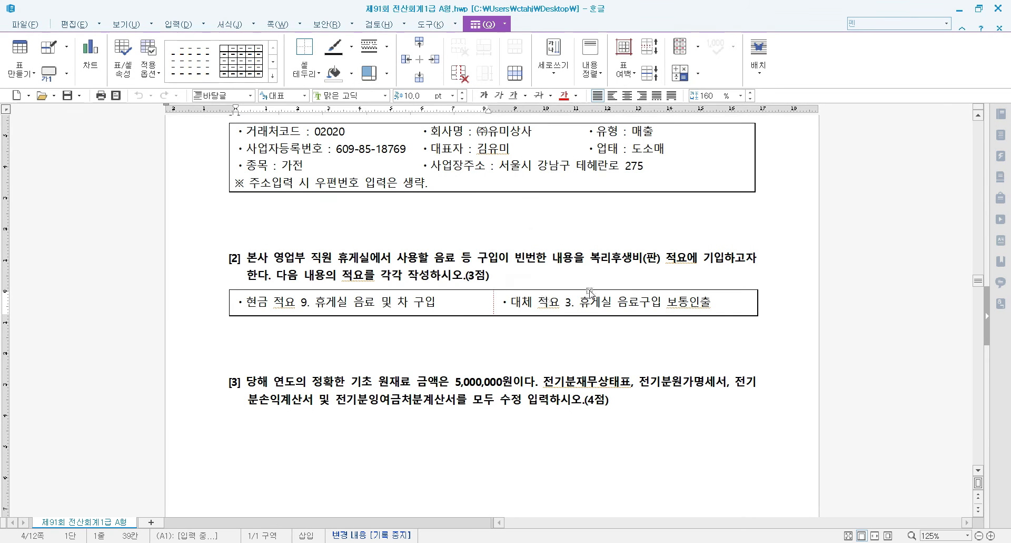
pyautogui.hotkey('alt', 'Tab')
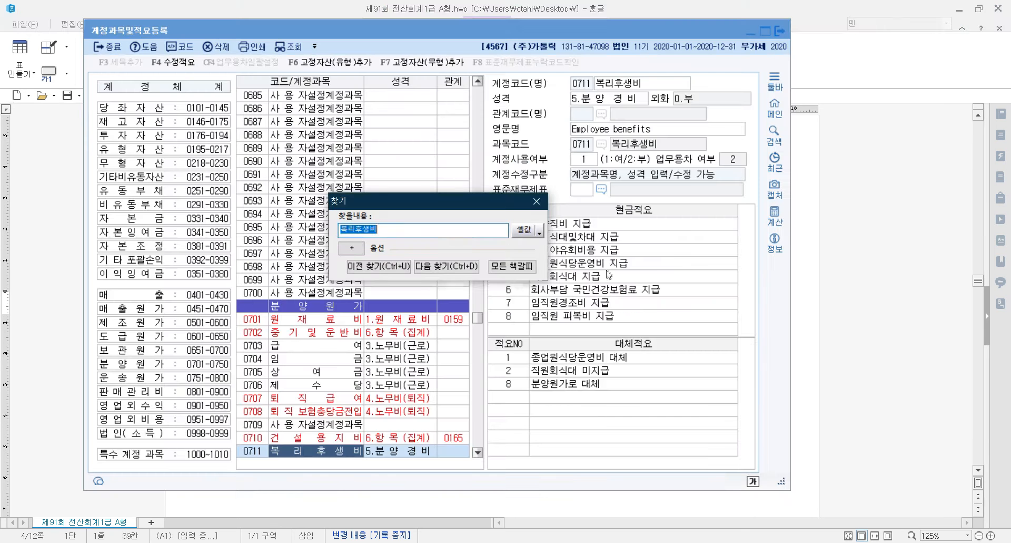
# - Advance the account search past the 운송원가 match to the 복리후생비 entry 0811 under 판매비및일반관리비
pyautogui.click(456, 267)
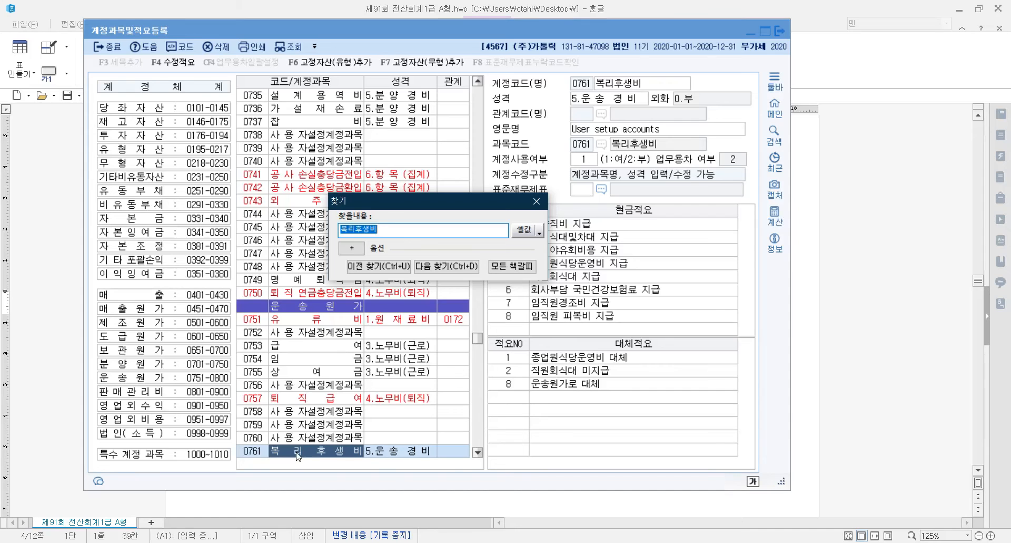
pyautogui.click(454, 267)
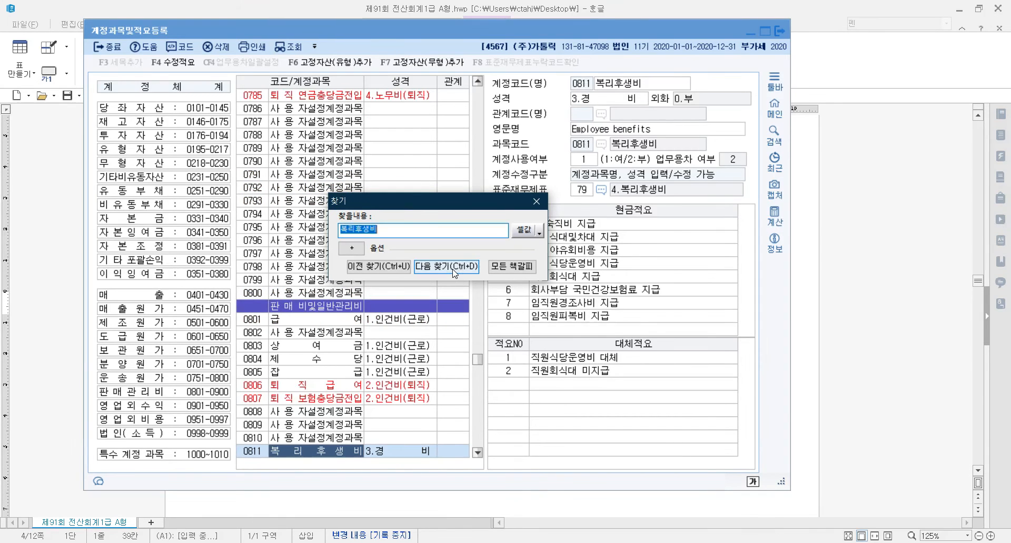
pyautogui.click(390, 452)
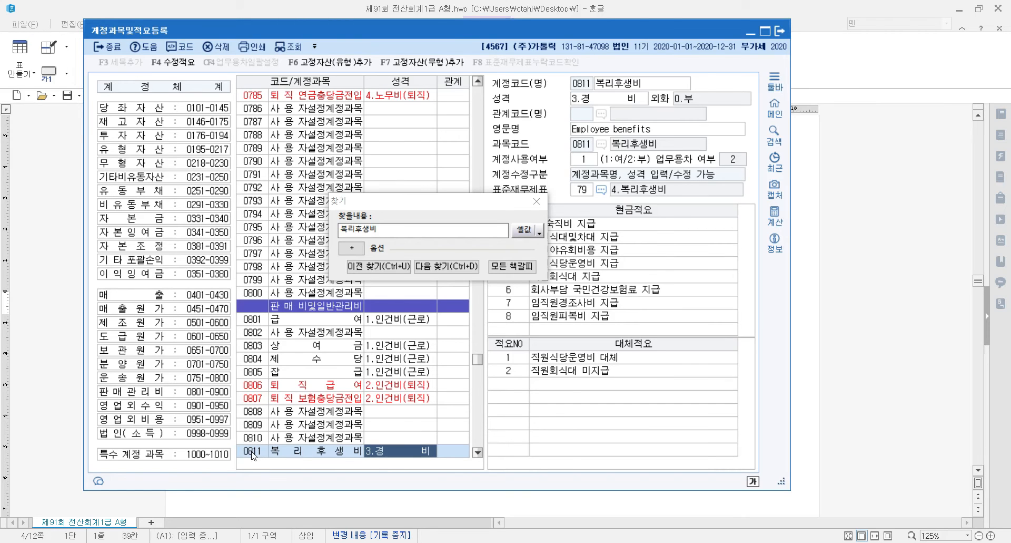
# - Close the find dialog and select account 0811 복리후생비 in the account list
pyautogui.click(540, 203)
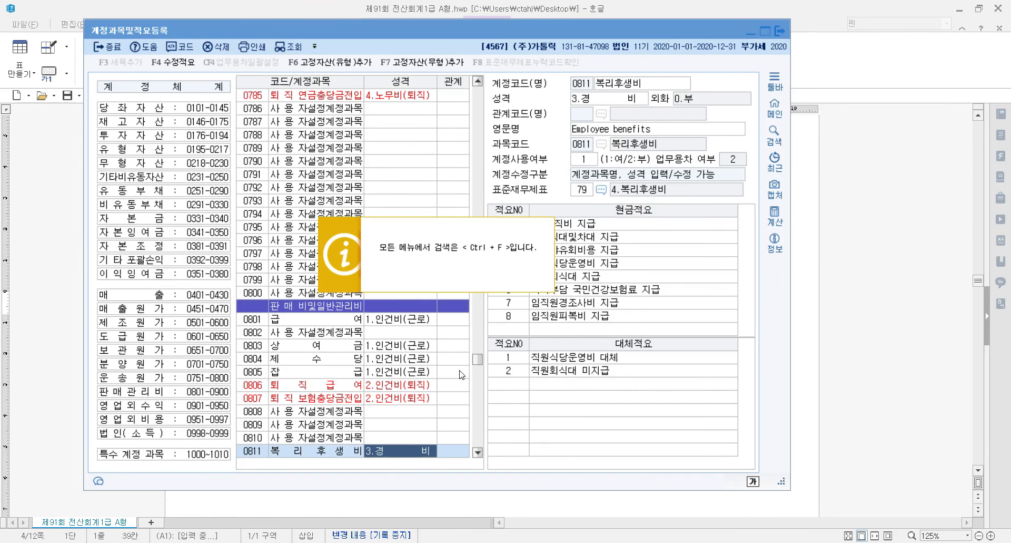
pyautogui.hotkey('ctrl', 'f')
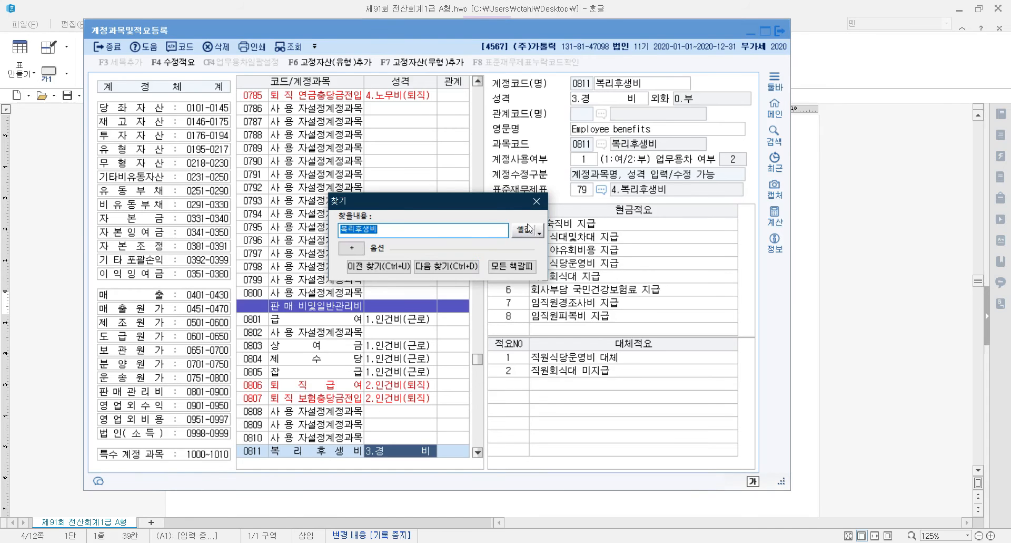
pyautogui.click(536, 201)
pyautogui.click(284, 437)
pyautogui.click(285, 451)
pyautogui.scroll(-2, 352, 413)
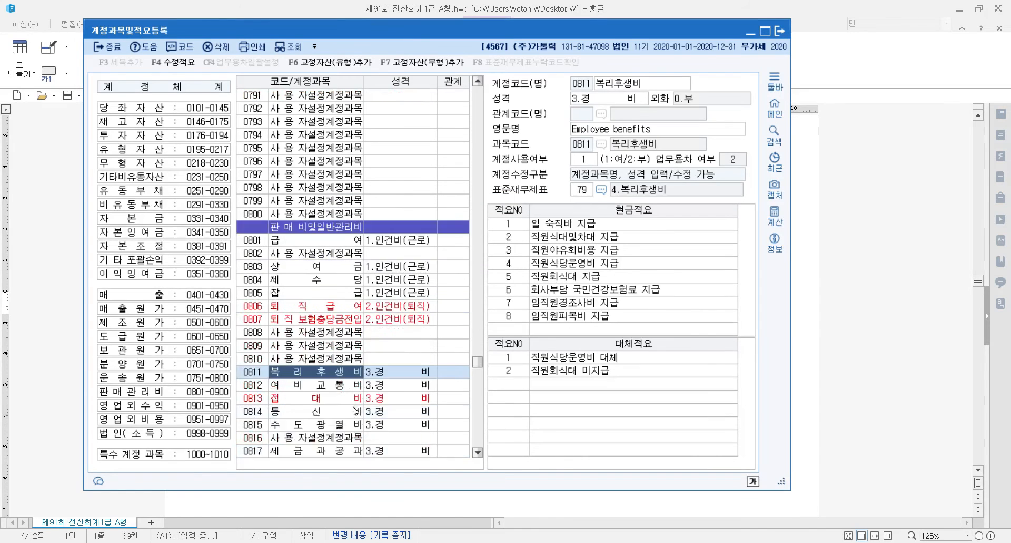
# - Examine the code, nature, cash memos and transfer memos of account 0811 복리후생비
pyautogui.click(401, 375)
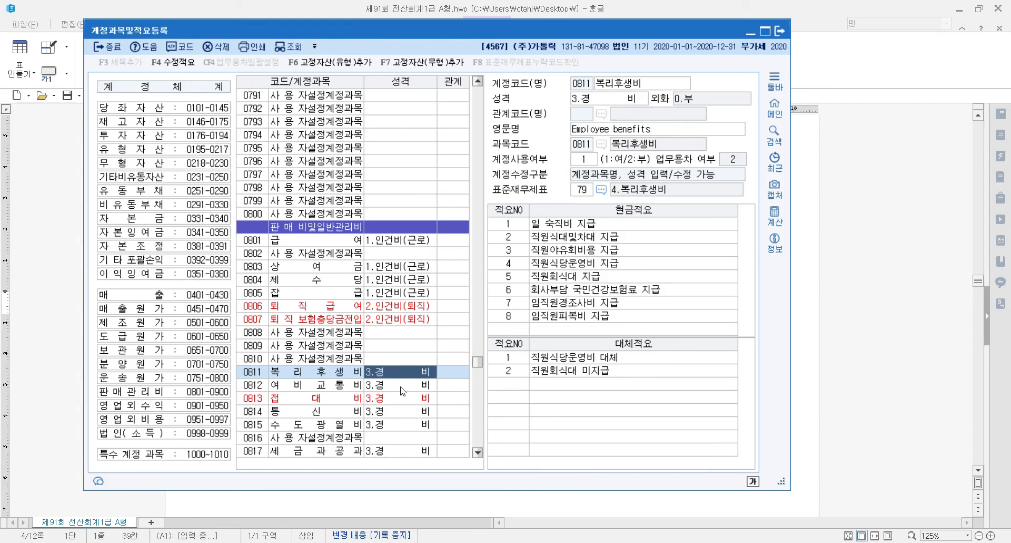
pyautogui.click(314, 375)
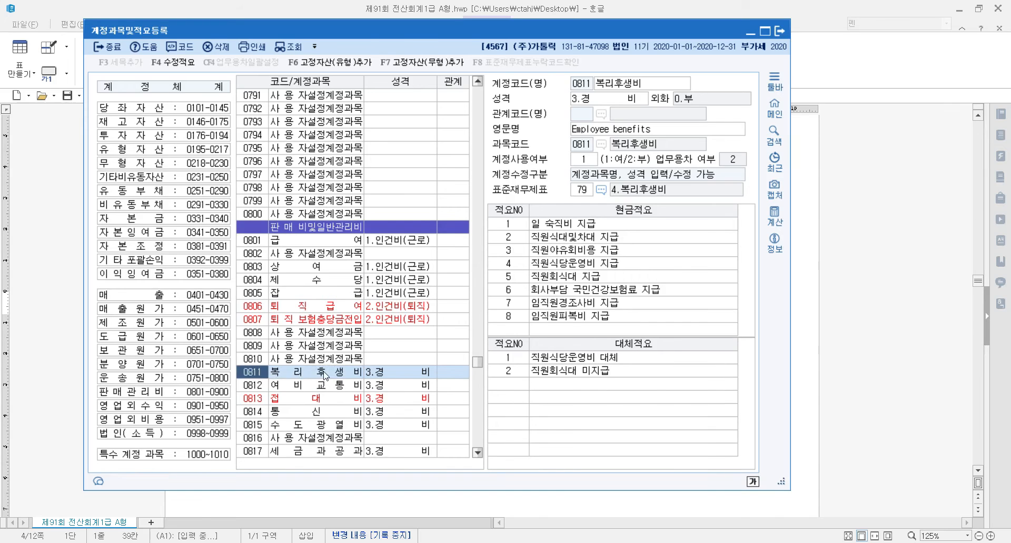
pyautogui.click(394, 376)
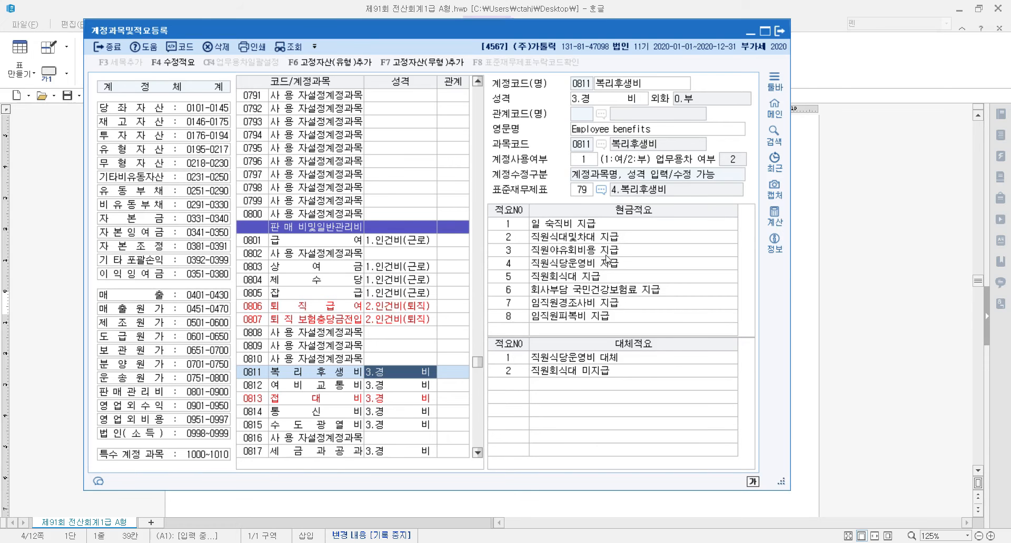
pyautogui.click(646, 216)
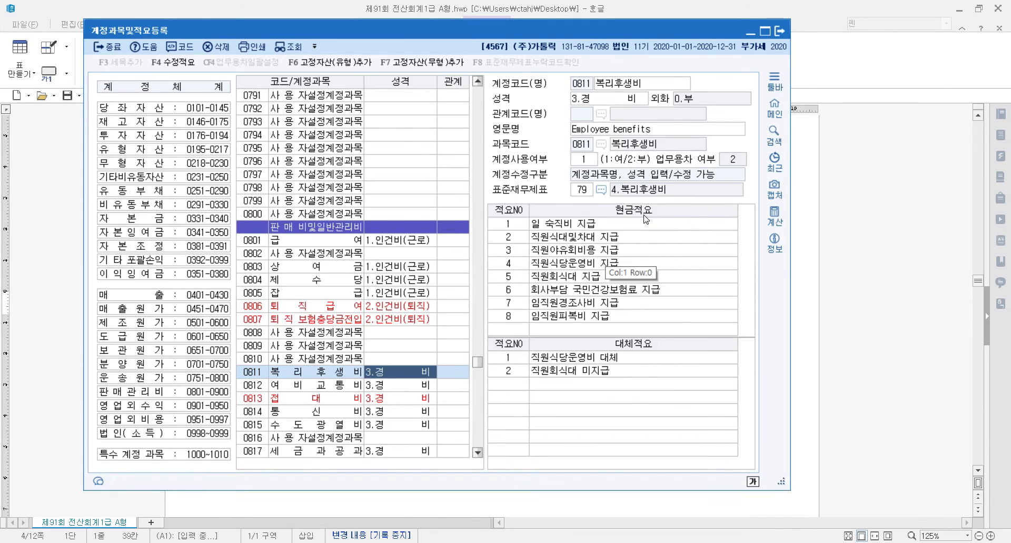
pyautogui.click(638, 348)
pyautogui.click(638, 349)
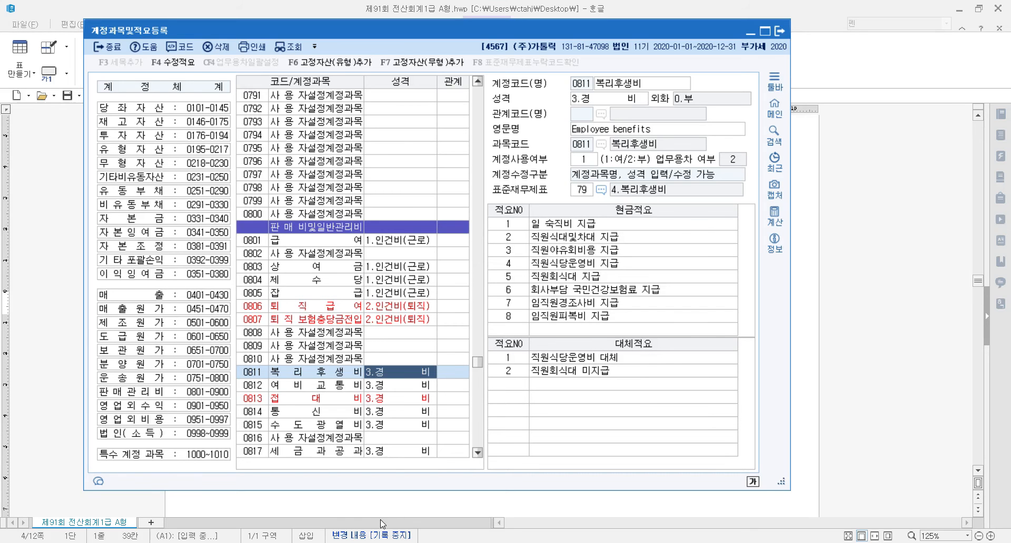
# - Switch to Internet Explorer, search for 네이버 in a new tab, open the Naver site and dismiss the download notification
pyautogui.click(371, 542)
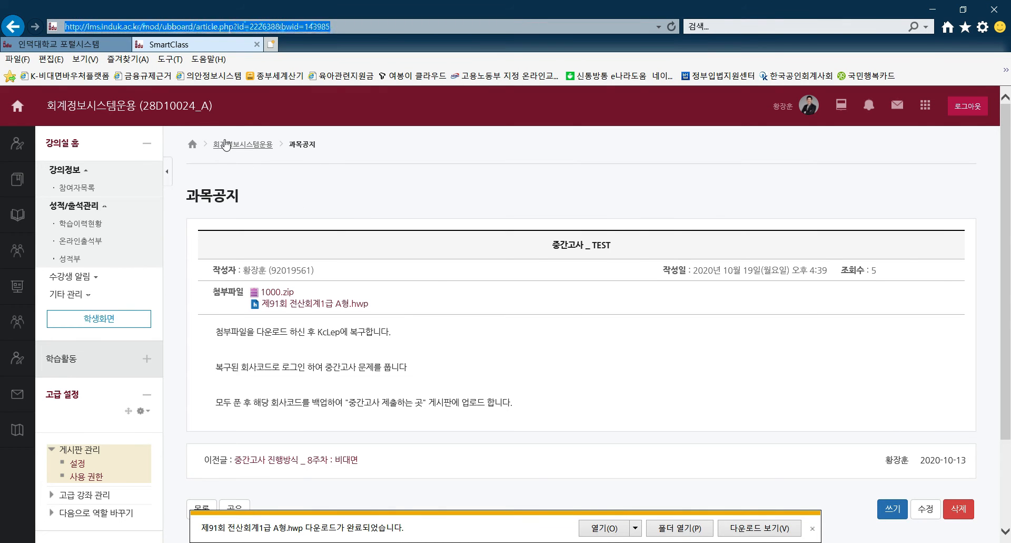
pyautogui.click(274, 45)
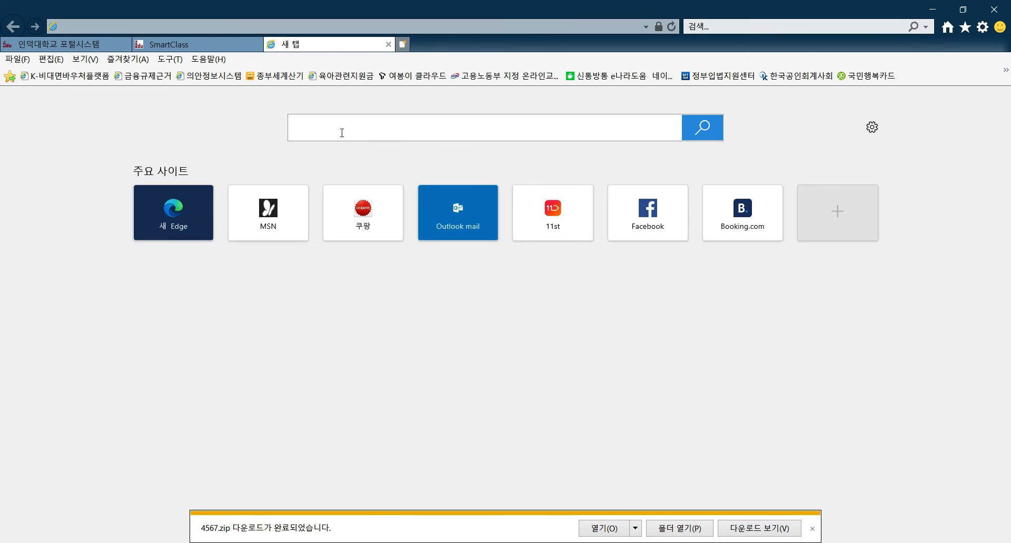
pyautogui.click(342, 132)
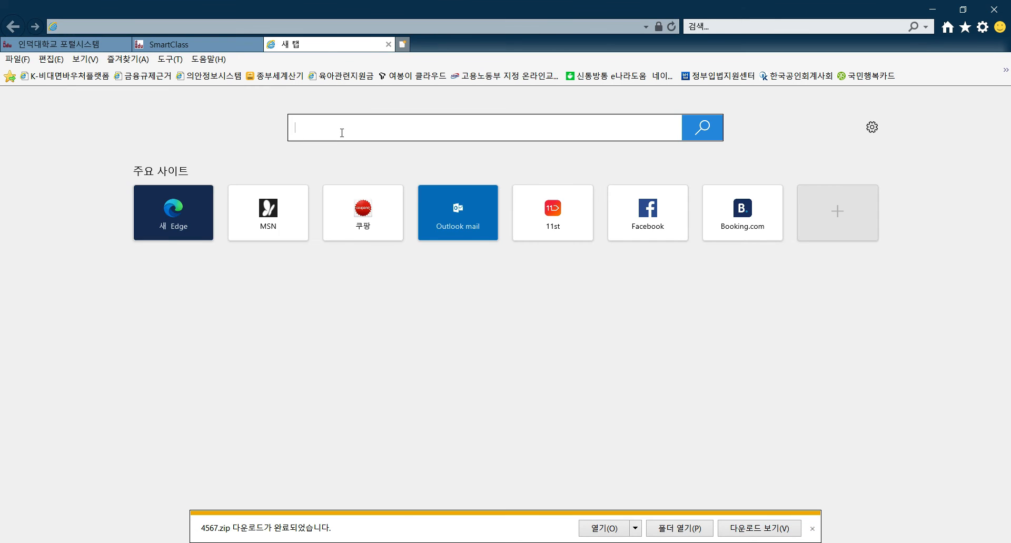
pyautogui.write('네')
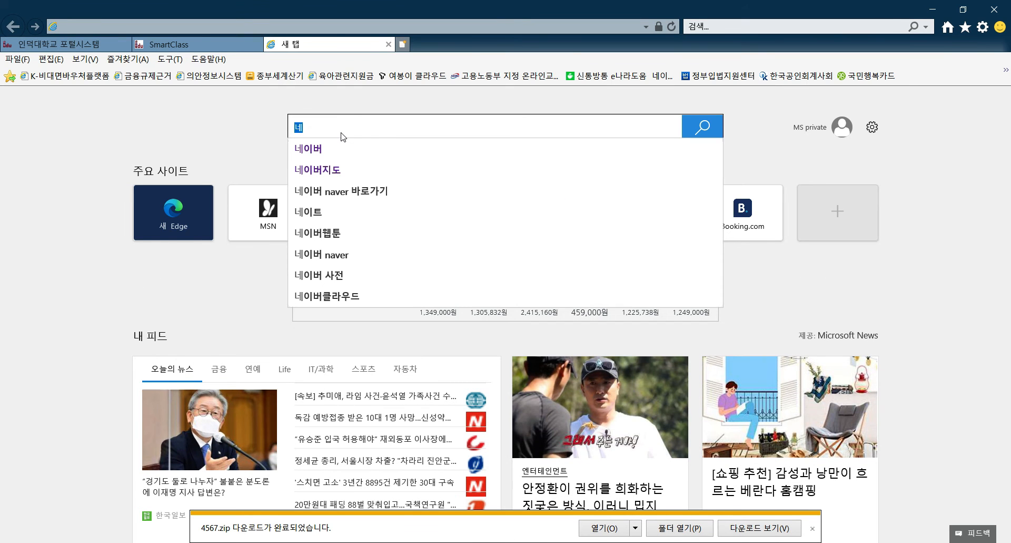
pyautogui.click(314, 154)
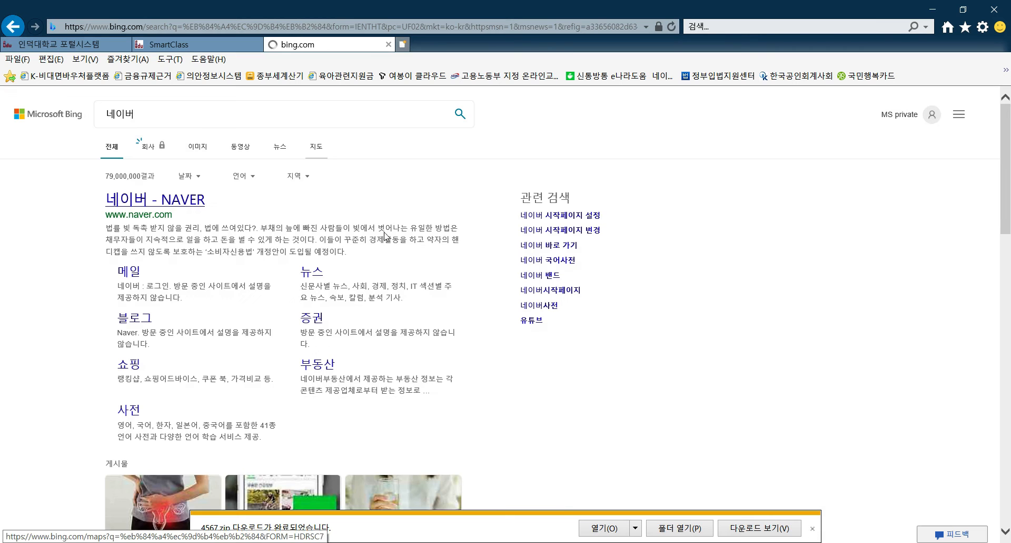
pyautogui.click(813, 528)
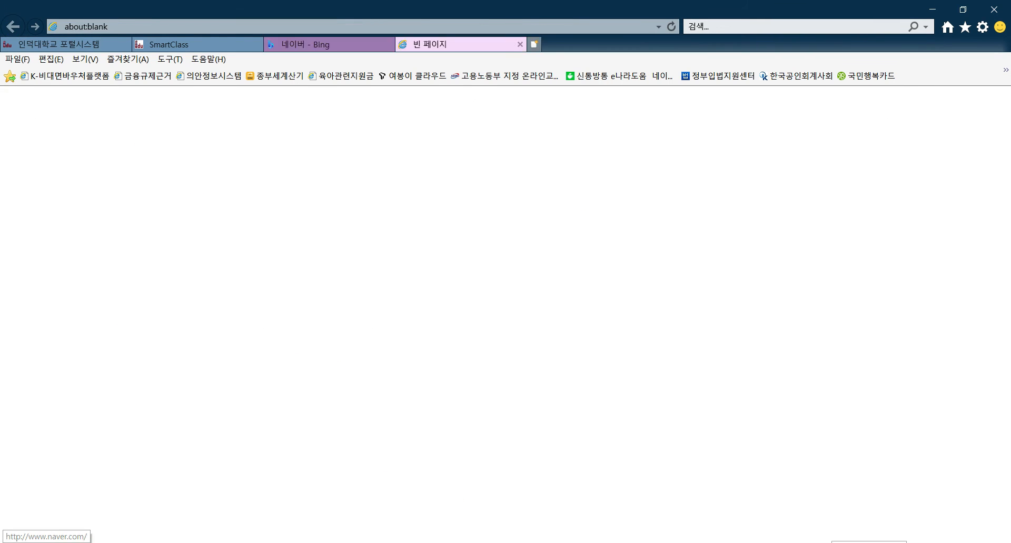
# - Exit the 세무사랑 server program running in the background
pyautogui.click(834, 542)
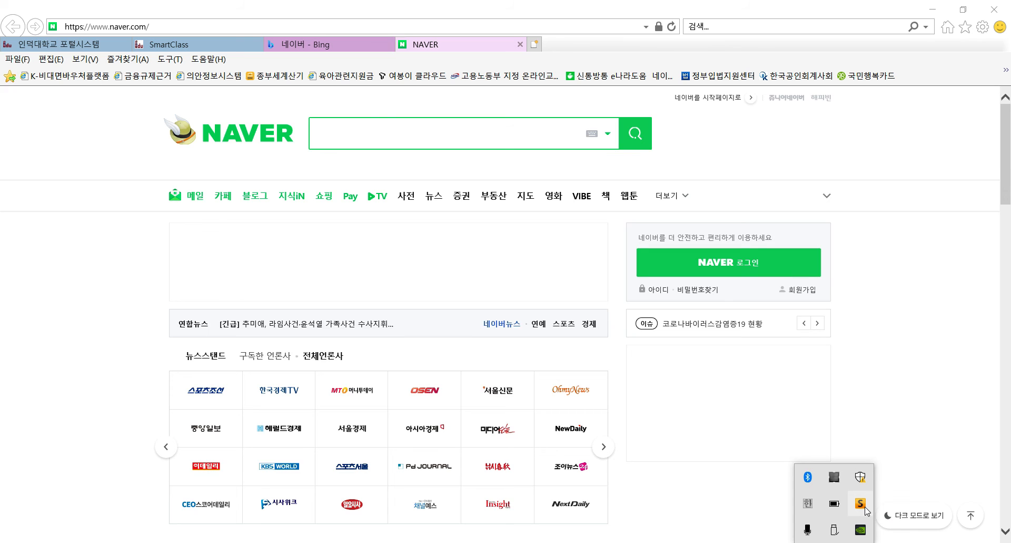
pyautogui.rightClick(866, 509)
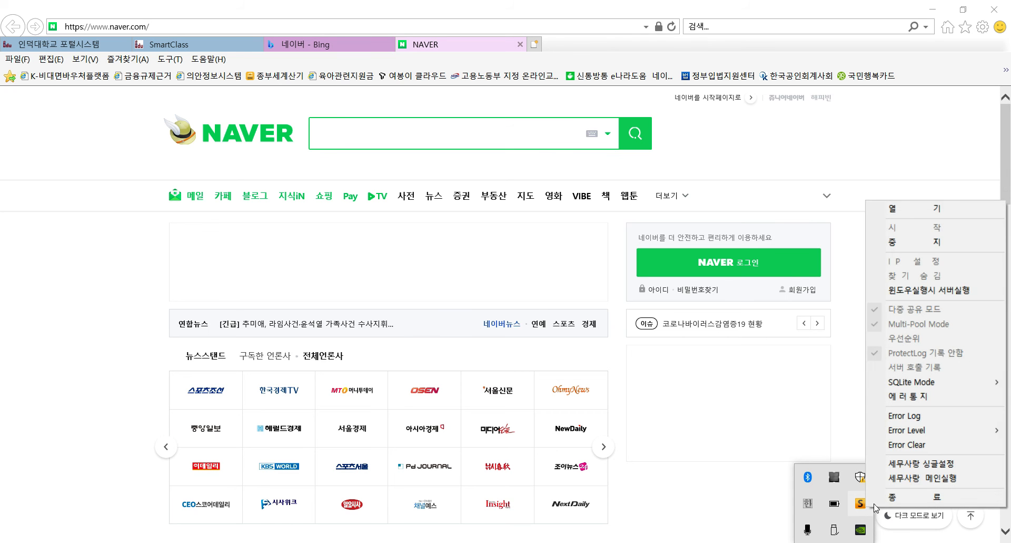
pyautogui.click(890, 497)
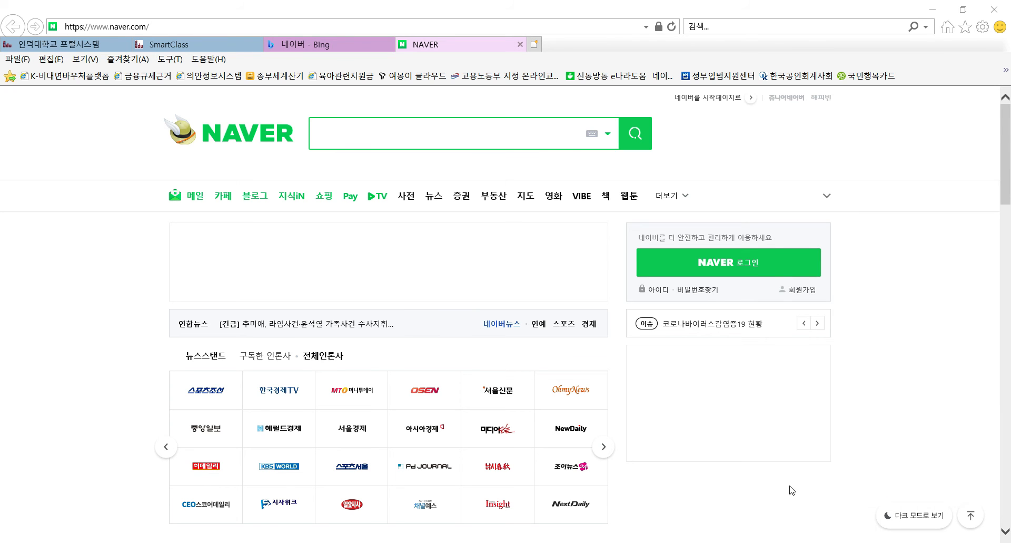
# - Search Naver for 적요 and open the full language dictionary results for the word
pyautogui.click(341, 142)
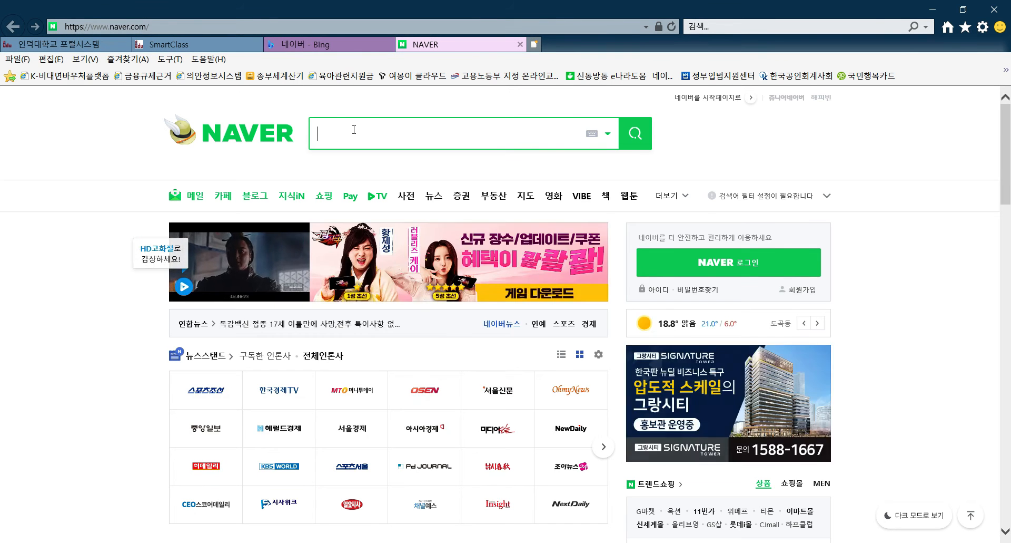
pyautogui.write('wjrㅈ')
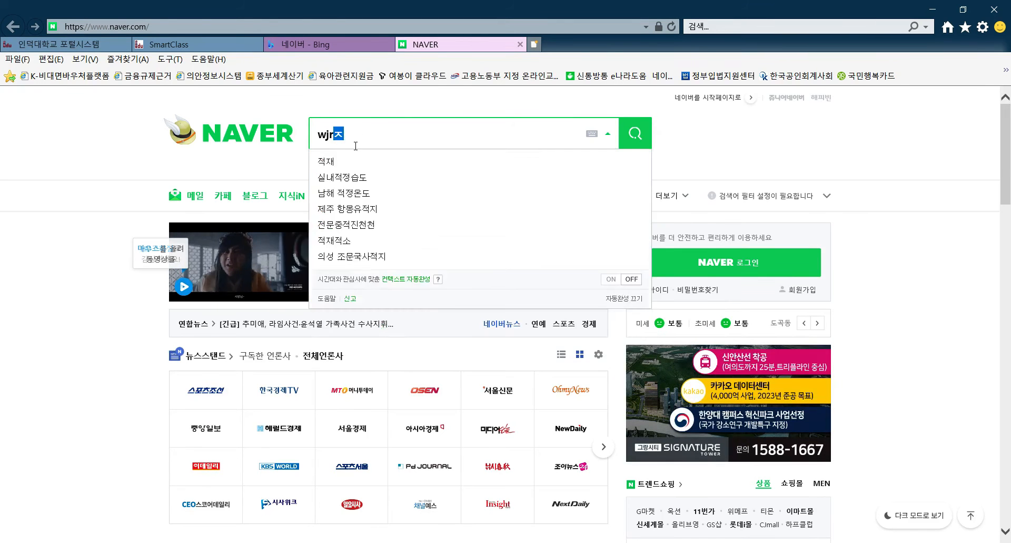
pyautogui.press('BackSpace')
pyautogui.press('BackSpace')
pyautogui.press('BackSpace')
pyautogui.press('BackSpace')
pyautogui.write('적요')
pyautogui.press('Return')
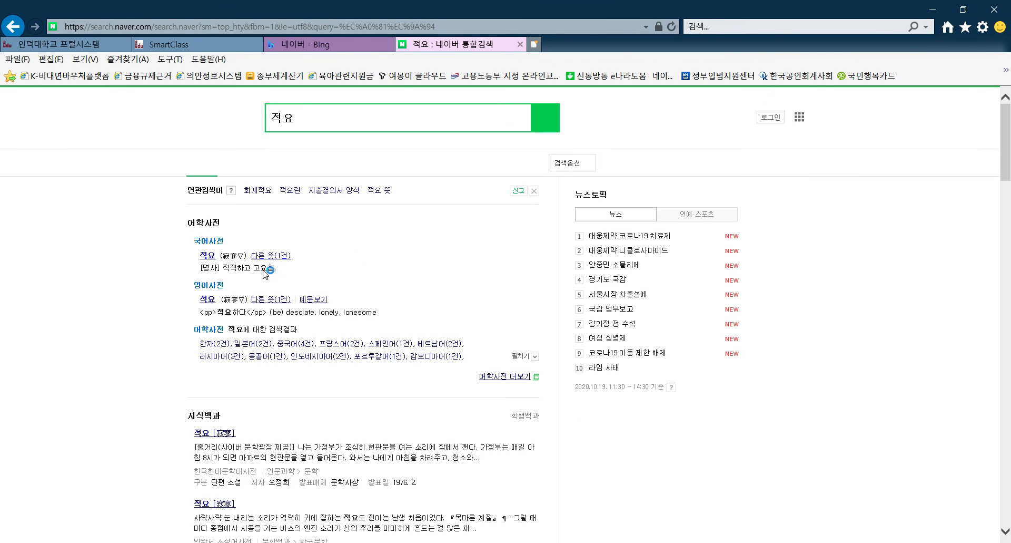
pyautogui.click(493, 377)
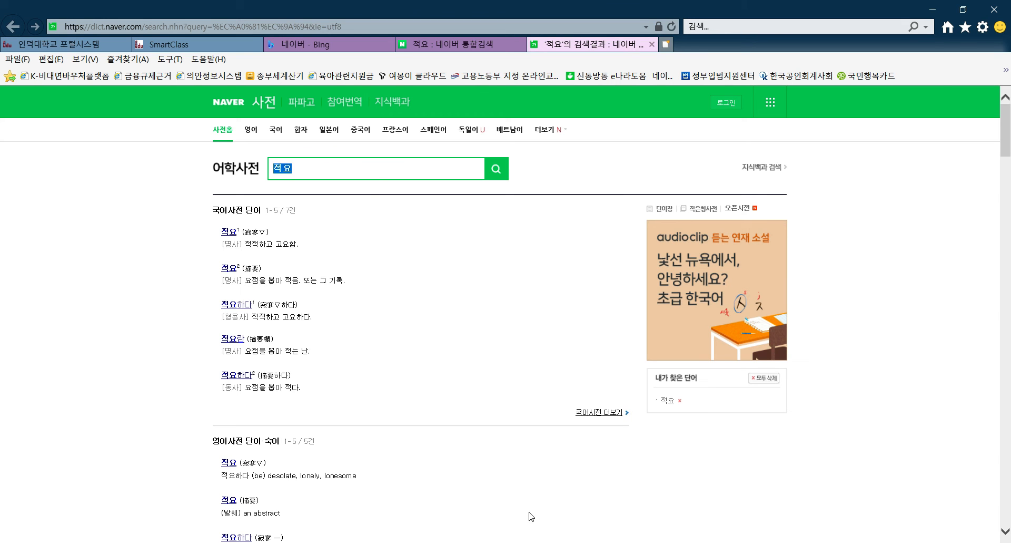
# - Compare KcLep's 계정과목및적요등록 window with the dictionary definition of 적요, ending in KcLep
pyautogui.hotkey('alt', 'Tab')
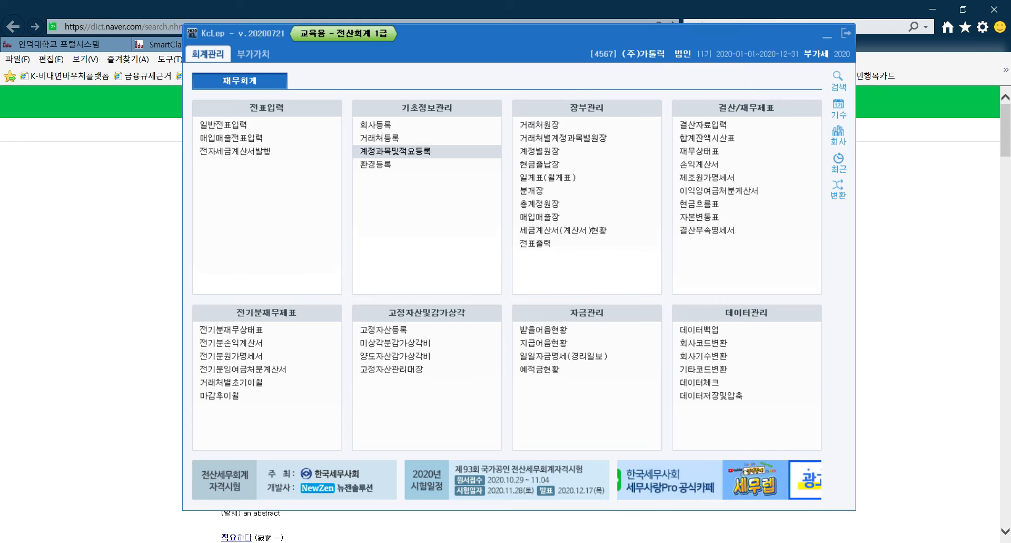
pyautogui.hotkey('alt', 'Tab')
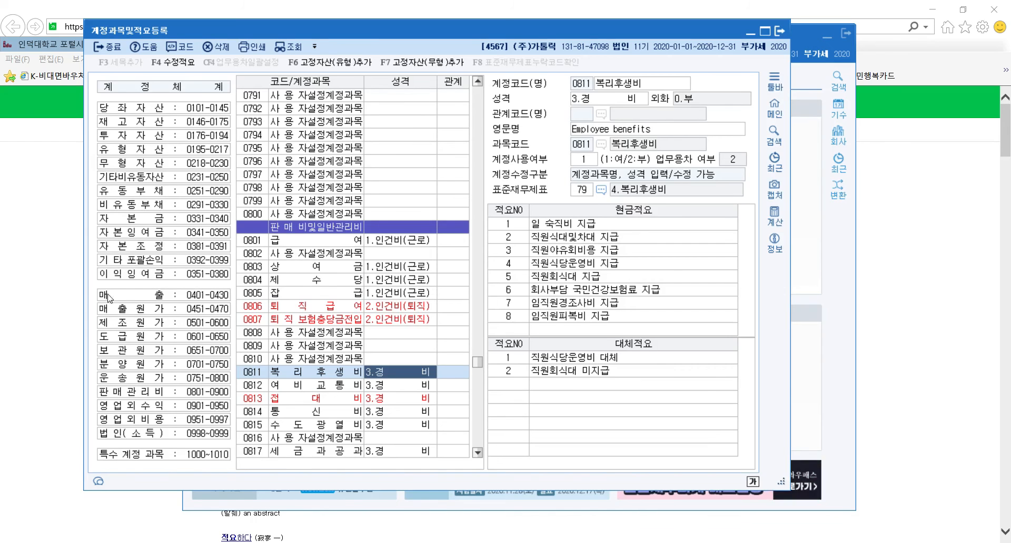
pyautogui.click(60, 277)
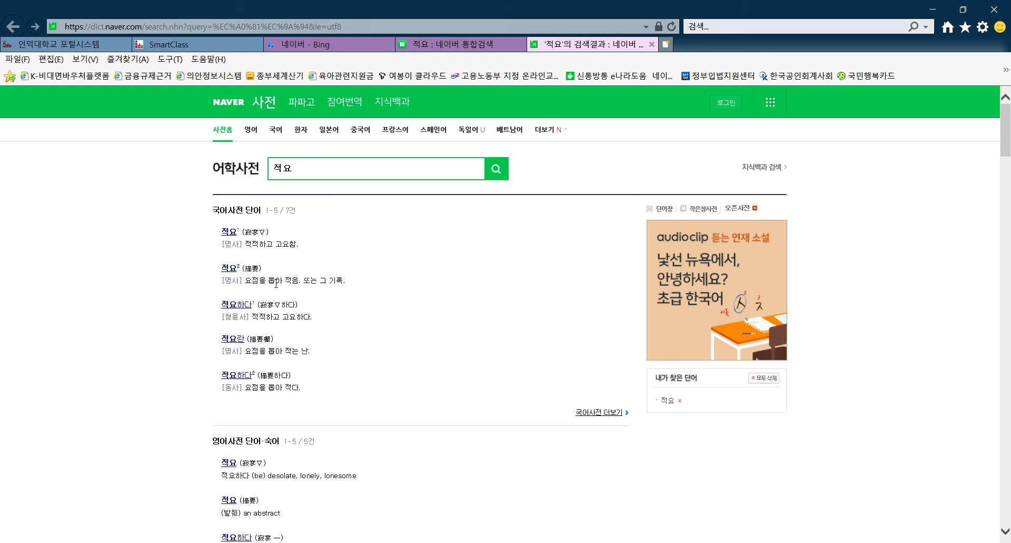
pyautogui.hotkey('alt', 'Tab')
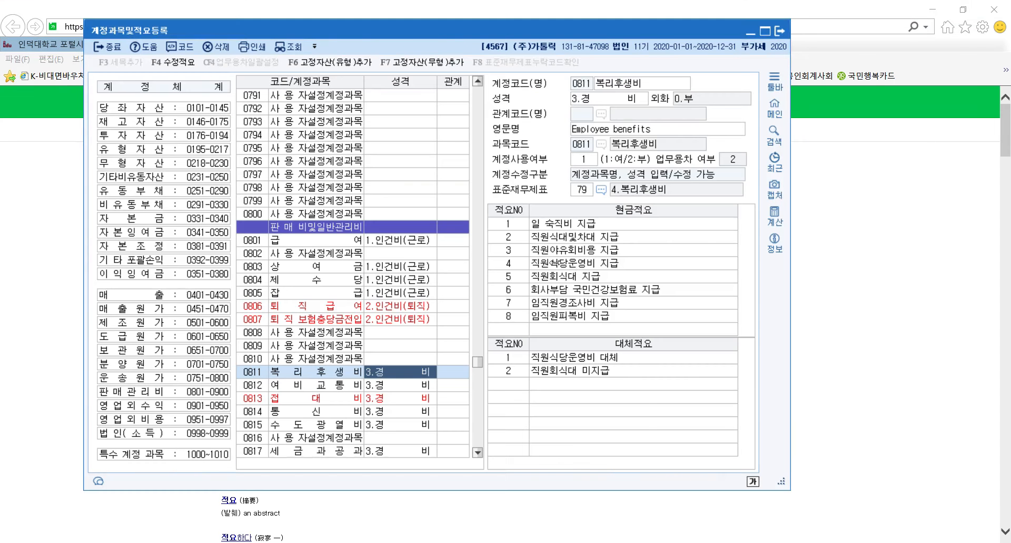
# - Examine cash memos 1 일 숙직비 지급 and 2 직원식대및차대 지급 of account 0811 복리후생비
pyautogui.click(622, 224)
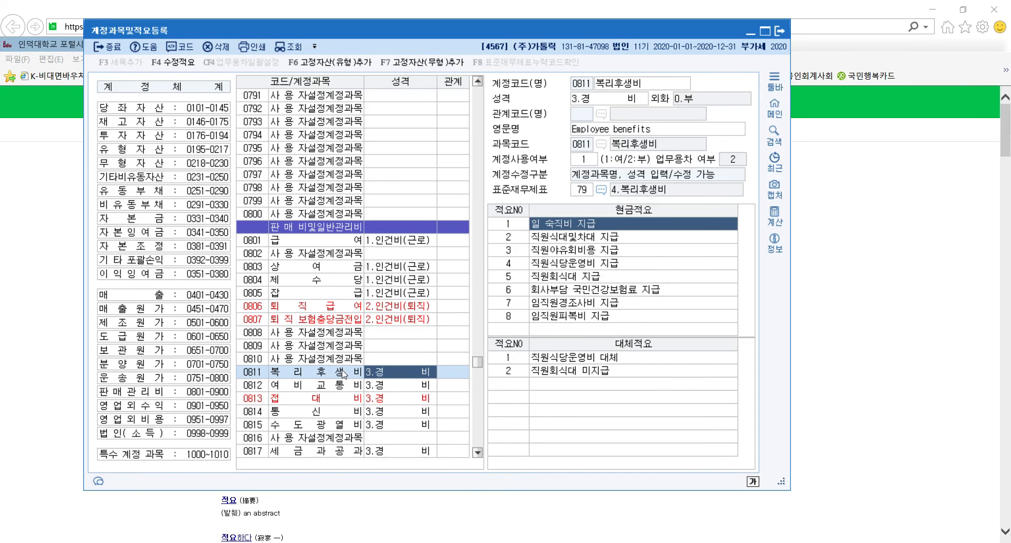
pyautogui.click(602, 240)
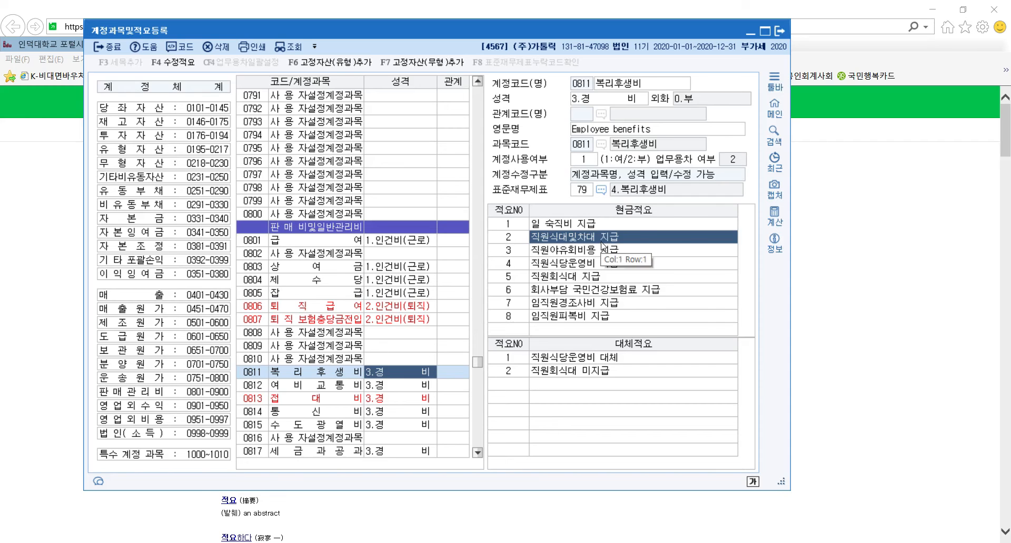
pyautogui.click(642, 225)
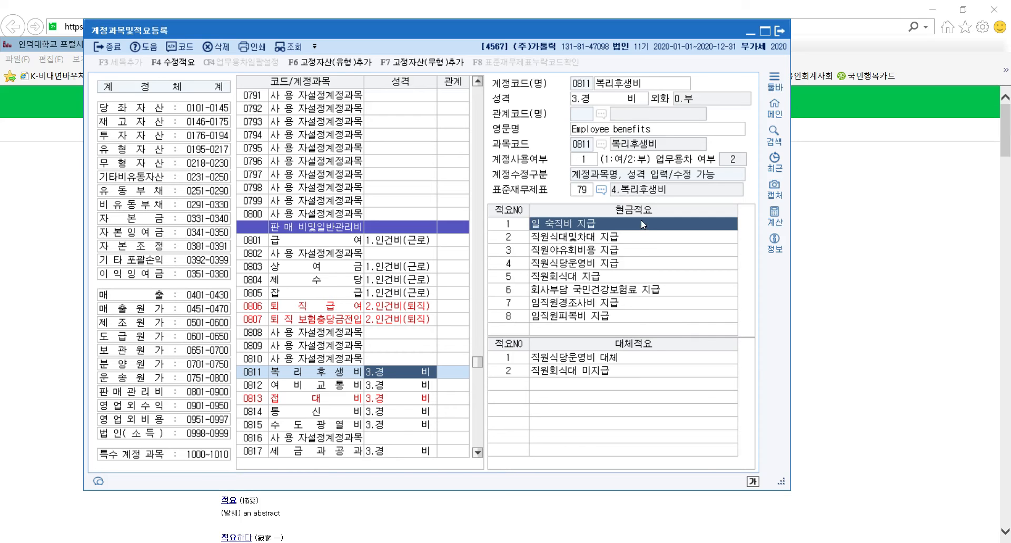
pyautogui.click(610, 239)
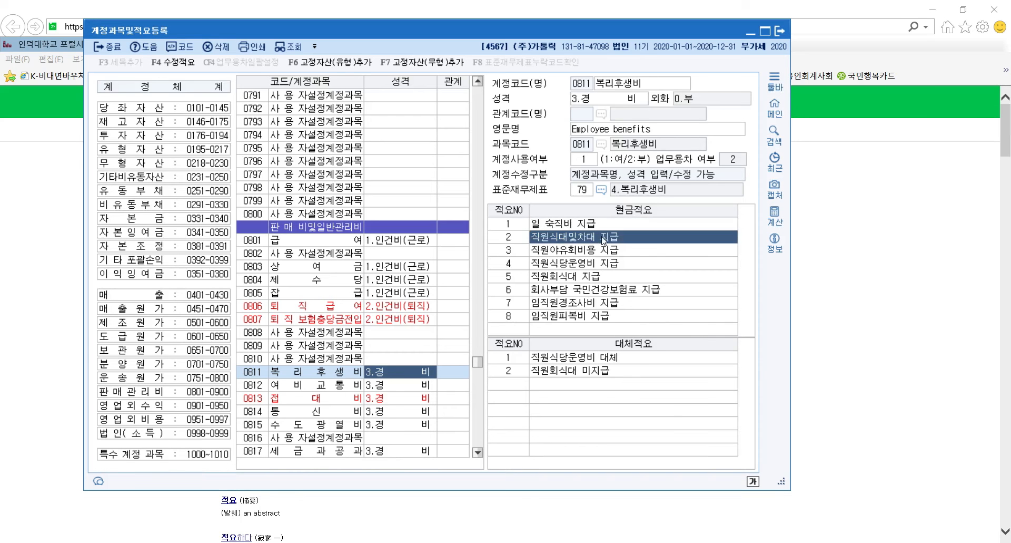
# - Examine the cash memos and transfer memos 1 직원식당운영비 대체 and 2 직원회식대 미지급 of account 0811 복리후생비
pyautogui.click(642, 356)
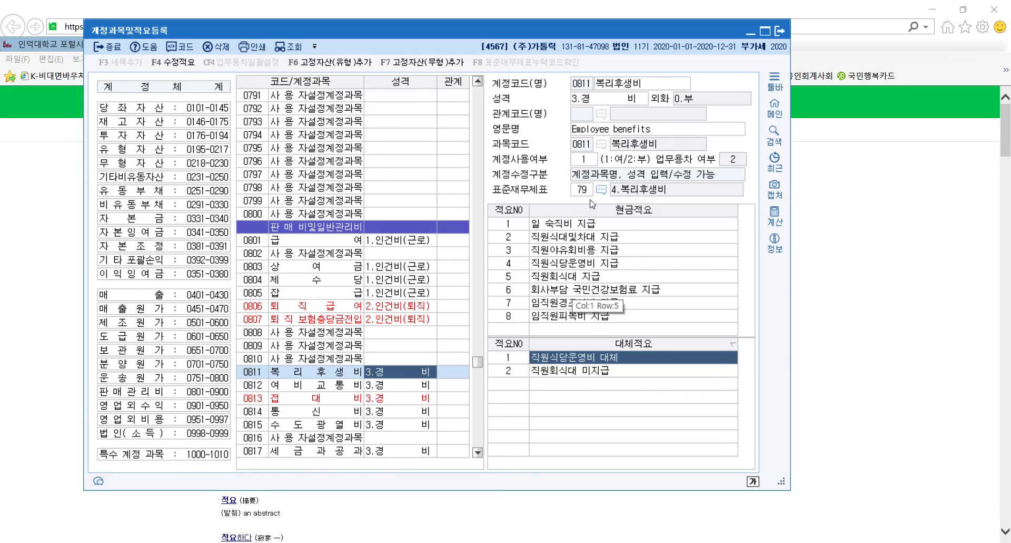
pyautogui.moveTo(571, 230); pyautogui.dragTo(573, 294)
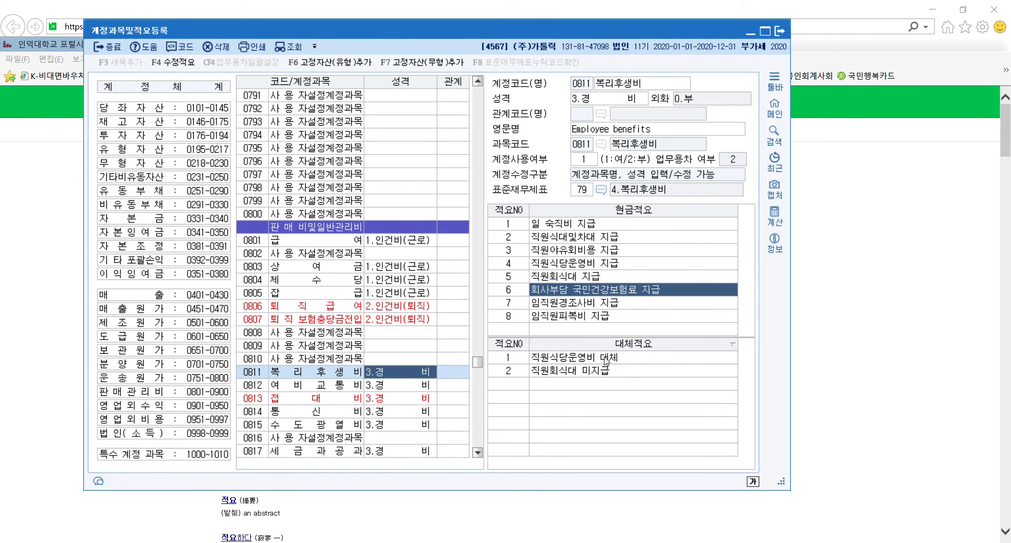
pyautogui.click(584, 362)
pyautogui.click(586, 372)
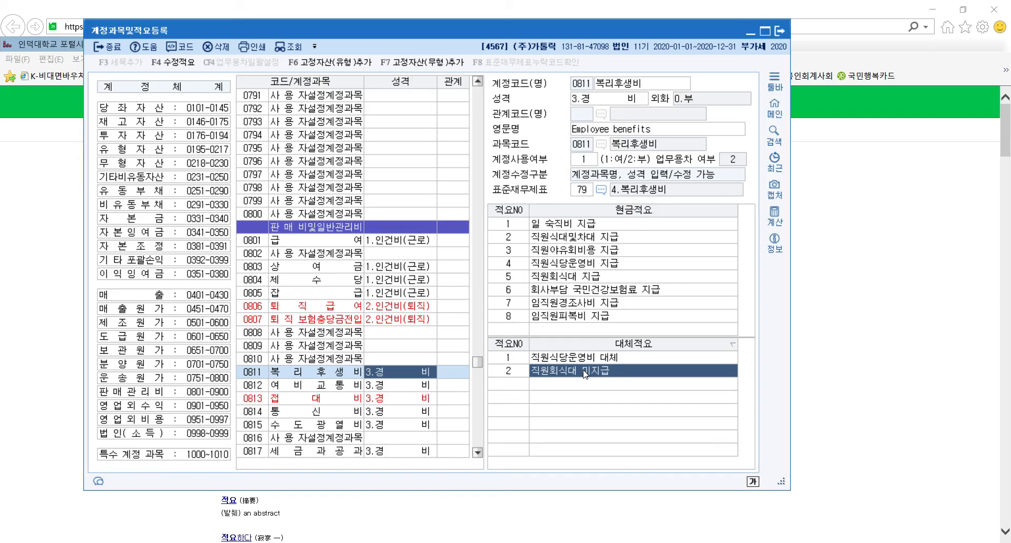
pyautogui.click(584, 357)
pyautogui.click(578, 370)
# - Switch to the exam document in 한글 and read the cash memo 9 wording given in question [2]
pyautogui.hotkey('alt', 'Tab')
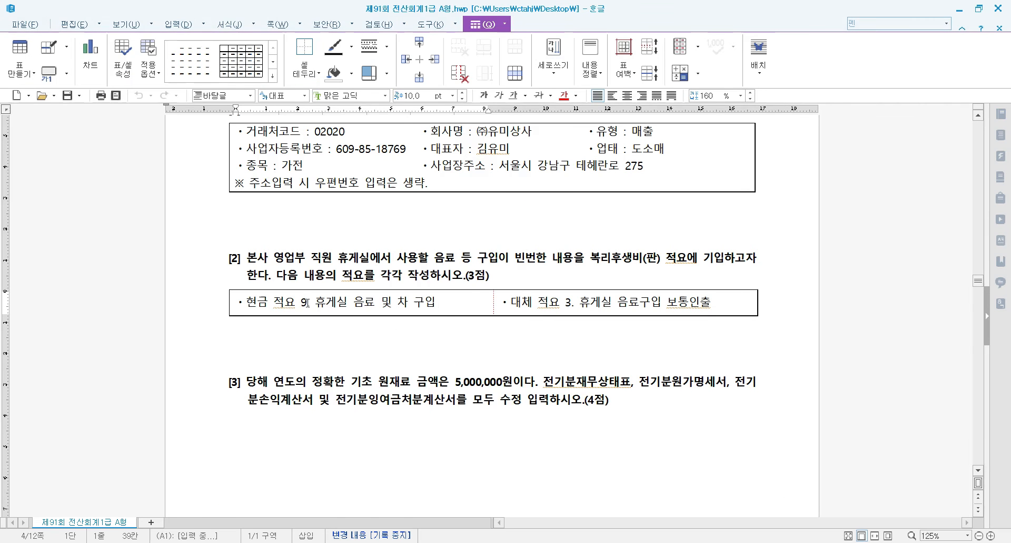
pyautogui.click(270, 302)
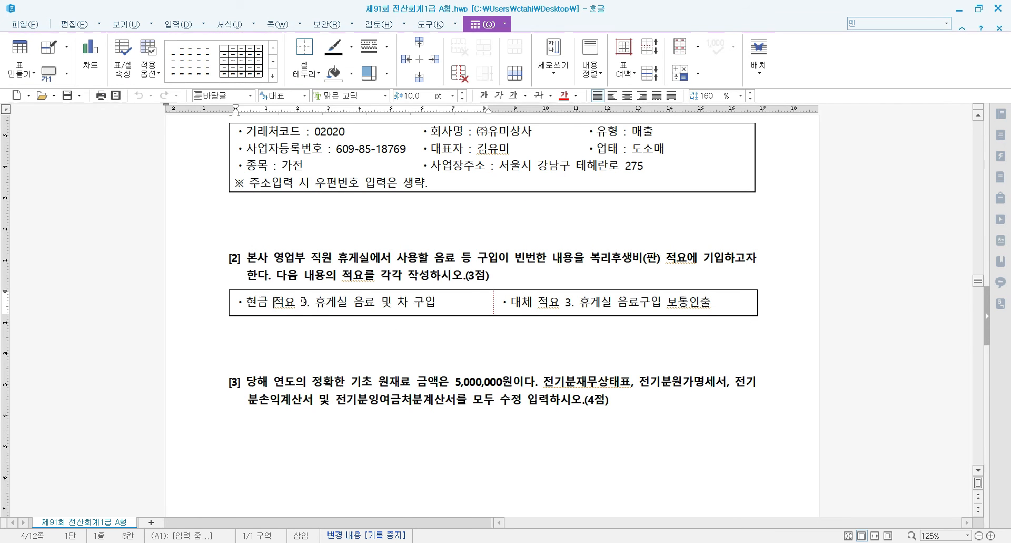
pyautogui.click(302, 302)
pyautogui.moveTo(316, 308); pyautogui.dragTo(440, 308)
pyautogui.click(423, 345)
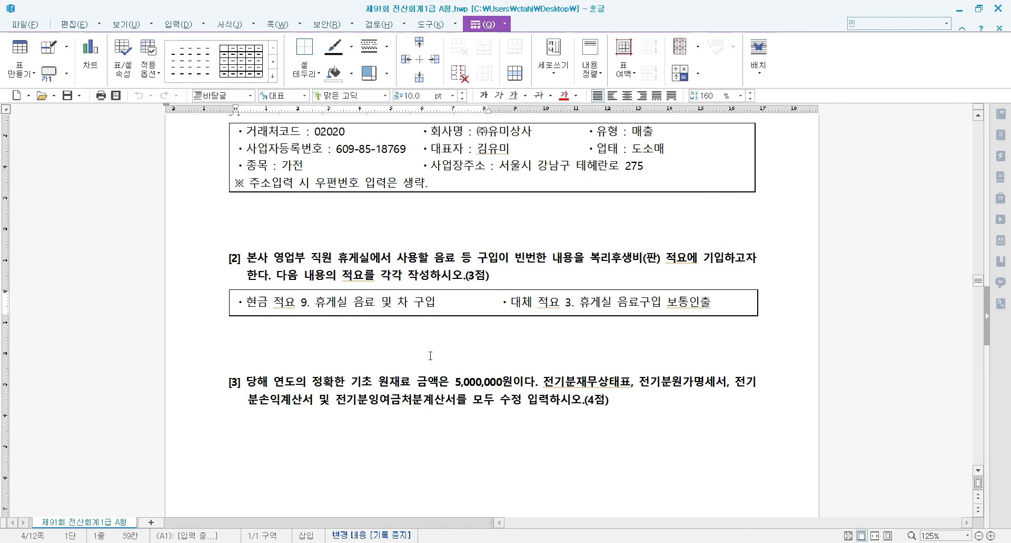
pyautogui.click(319, 303)
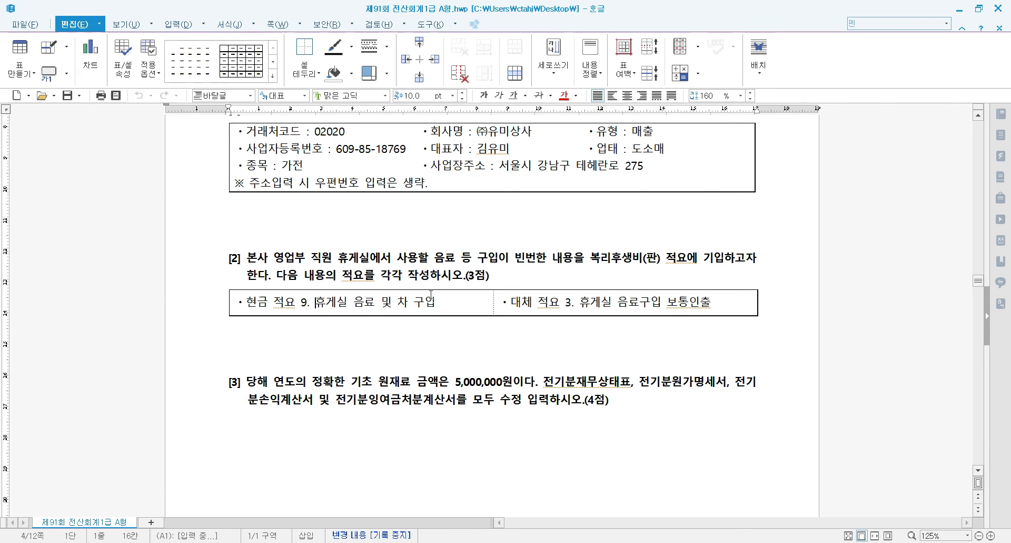
pyautogui.click(370, 320)
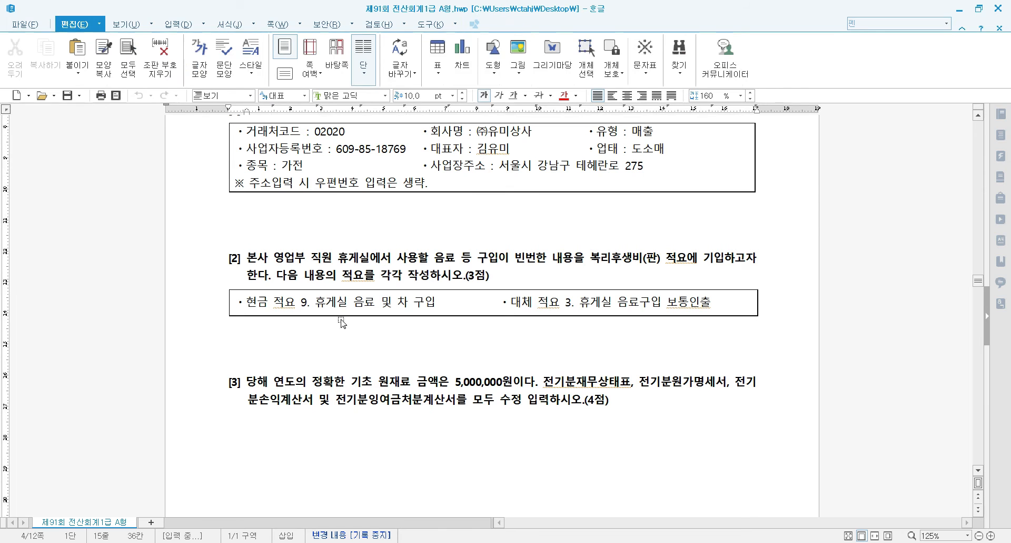
# - Back in KcLep, register cash memo 9 of account 0811 복리후생비 as 휴게실 음료 및 차 구입
pyautogui.hotkey('alt', 'Tab')
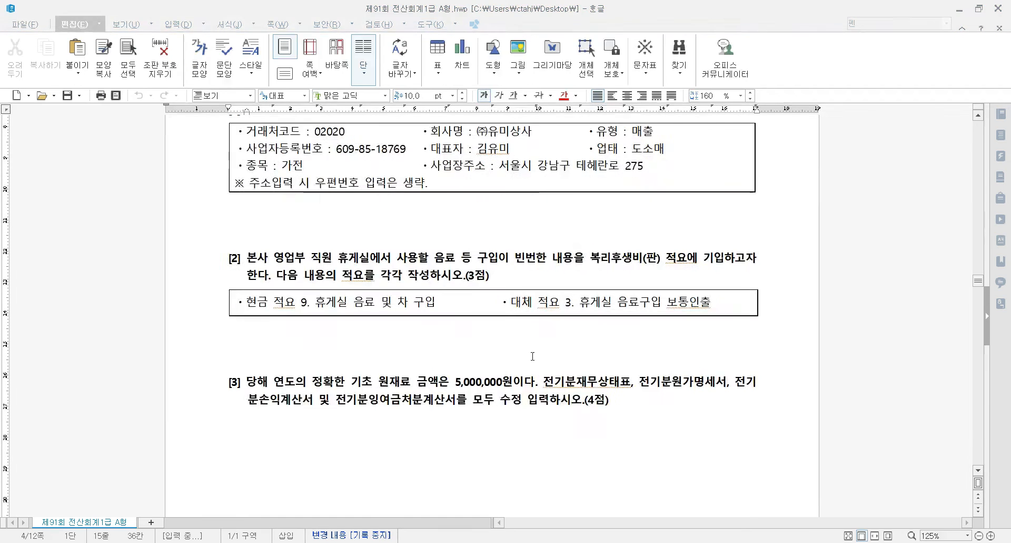
pyautogui.press('ctrl')
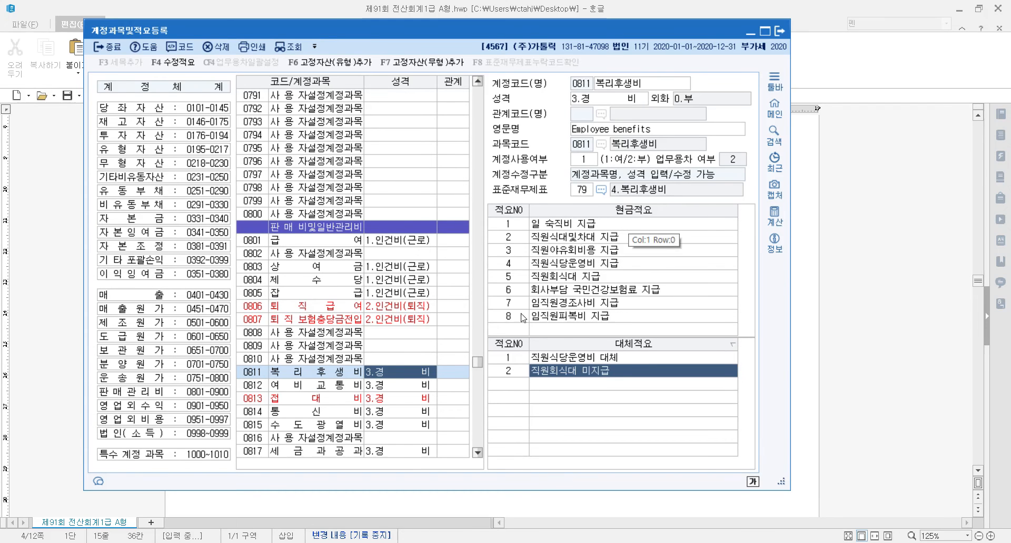
pyautogui.click(519, 330)
pyautogui.write('9')
pyautogui.press('Return')
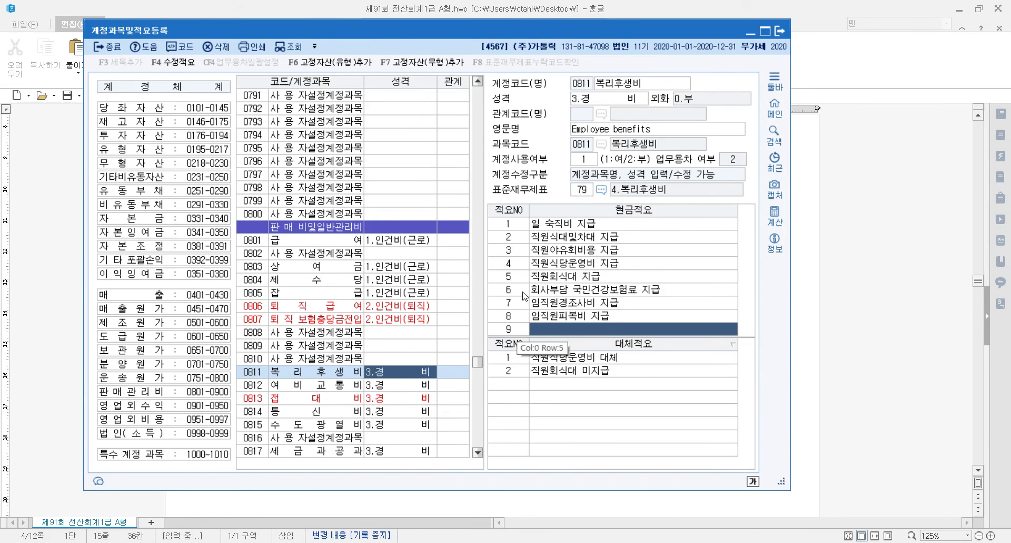
pyautogui.write('휴게실')
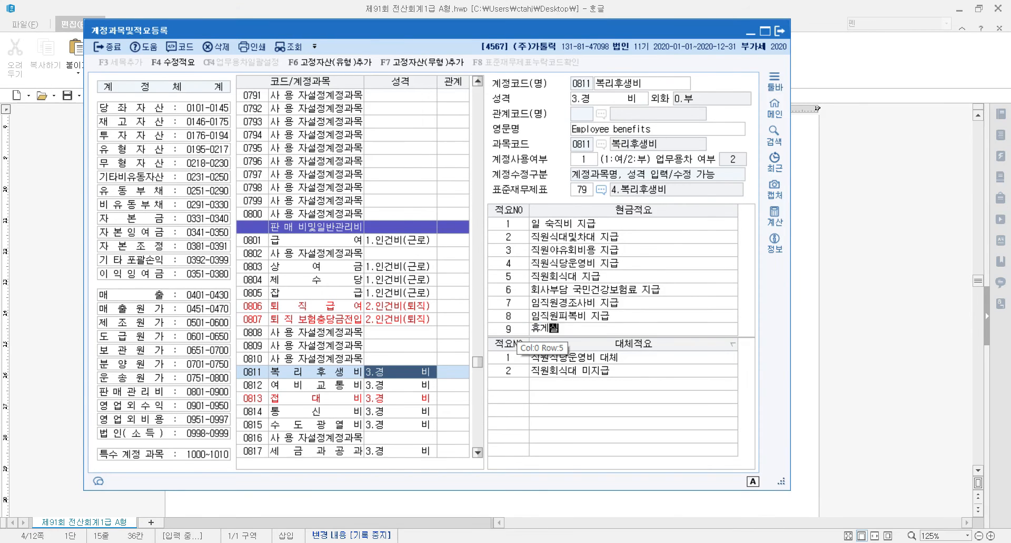
pyautogui.write(' 음료 및 차 구입')
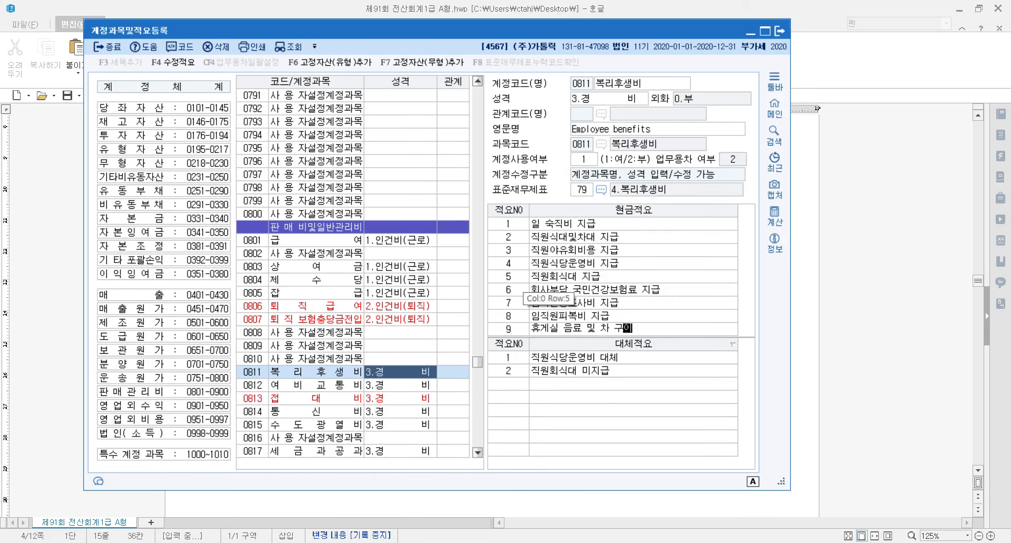
pyautogui.press('Return')
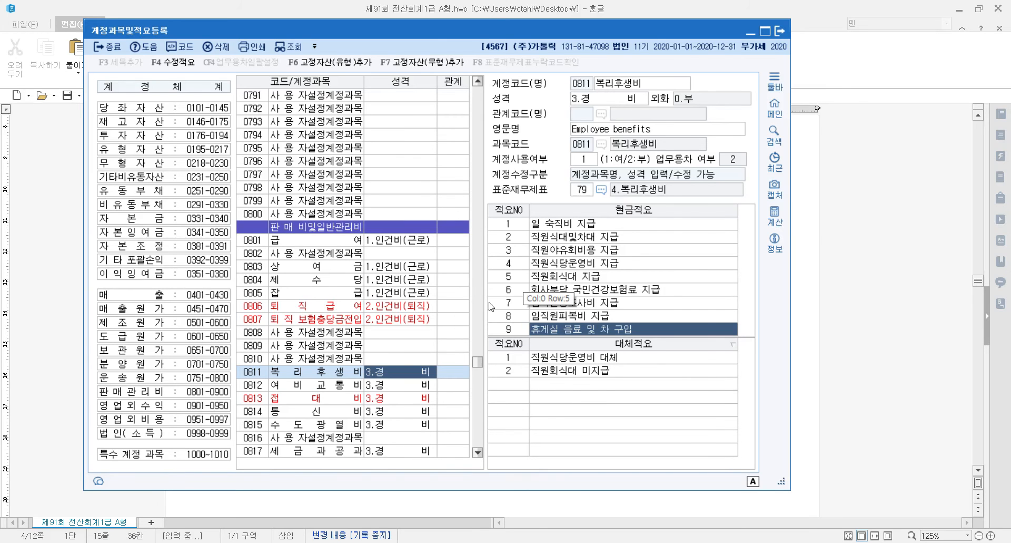
# - Return to the exam document and read the transfer memo 3 wording given in question [2]
pyautogui.click(800, 342)
pyautogui.click(608, 358)
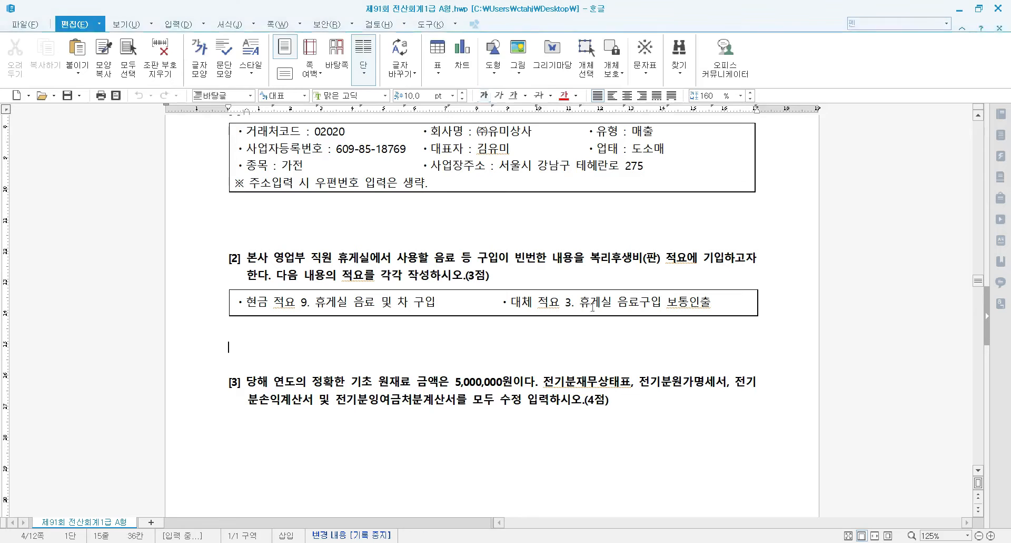
pyautogui.click(510, 303)
pyautogui.moveTo(510, 302); pyautogui.dragTo(572, 303)
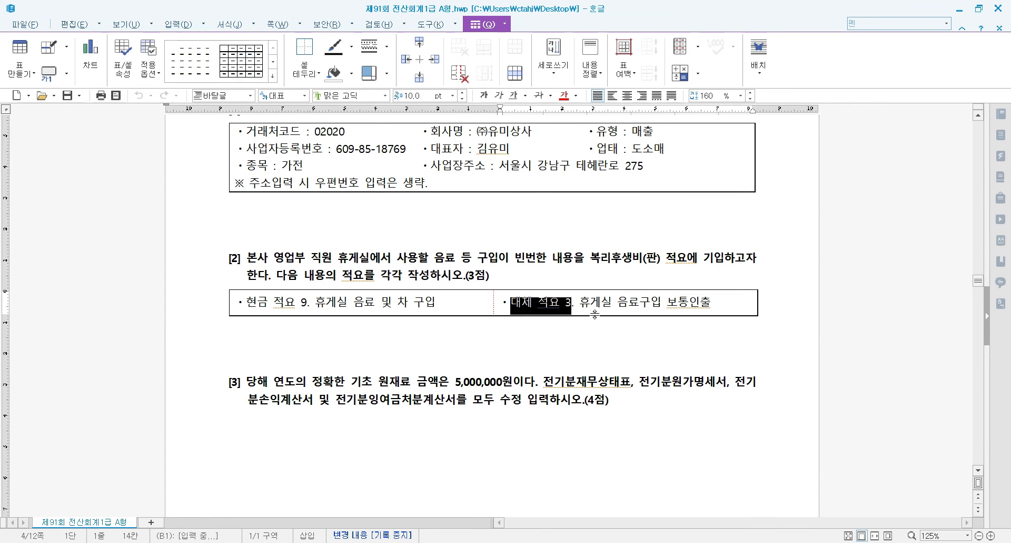
pyautogui.click(596, 305)
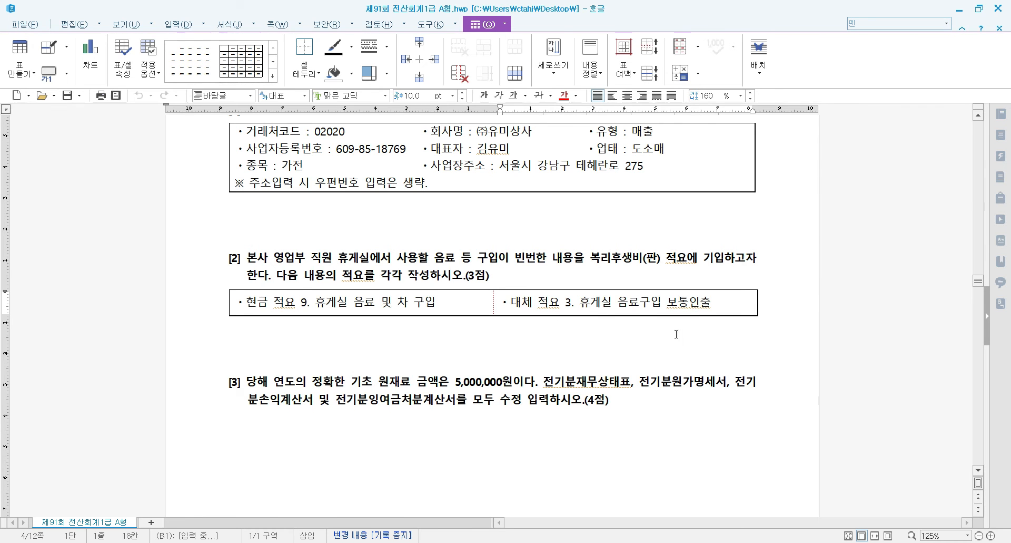
# - In KcLep, add transfer memo 3 to account 0811 복리후생비 with the text 휴게실 대체음료
pyautogui.hotkey('alt', 'Tab')
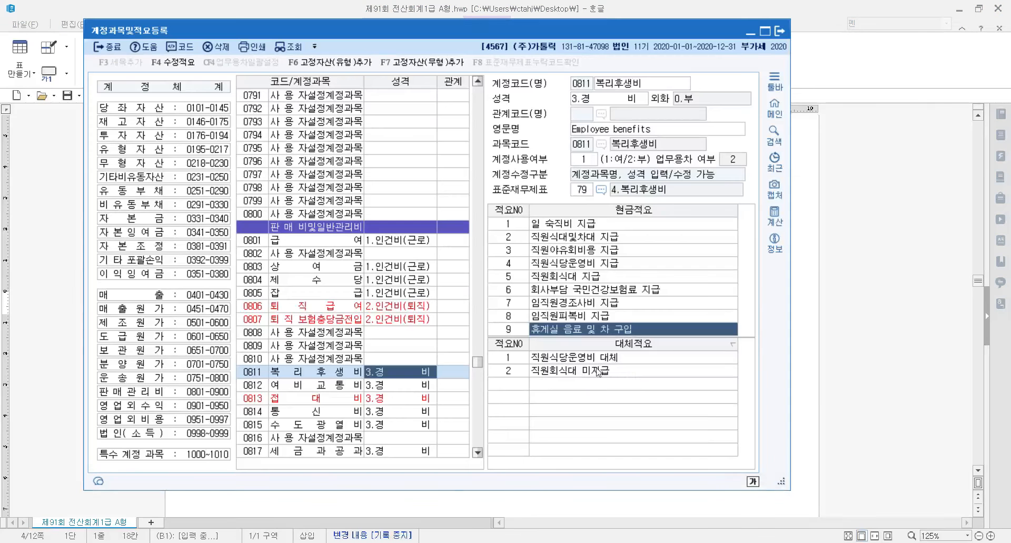
pyautogui.click(512, 383)
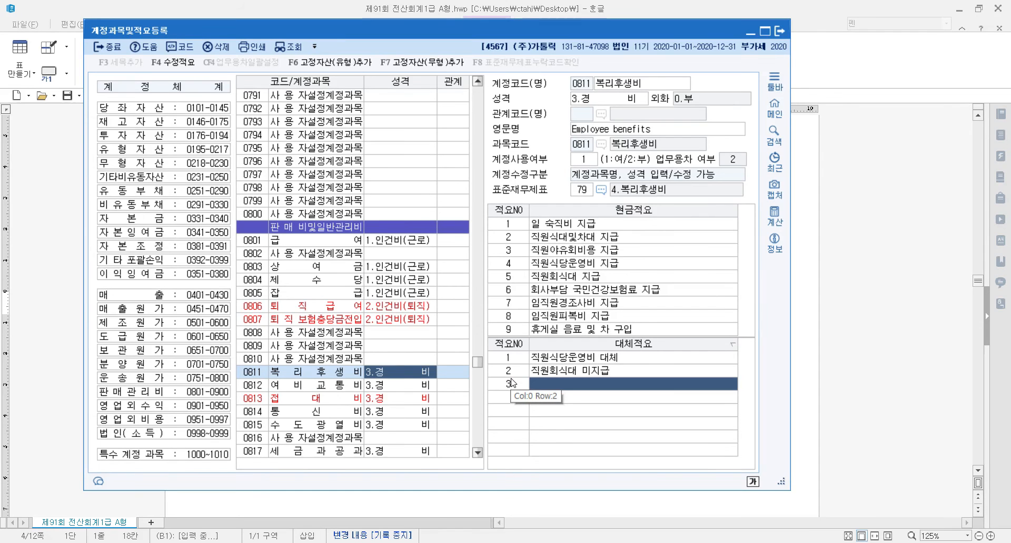
pyautogui.write('휴게실 ')
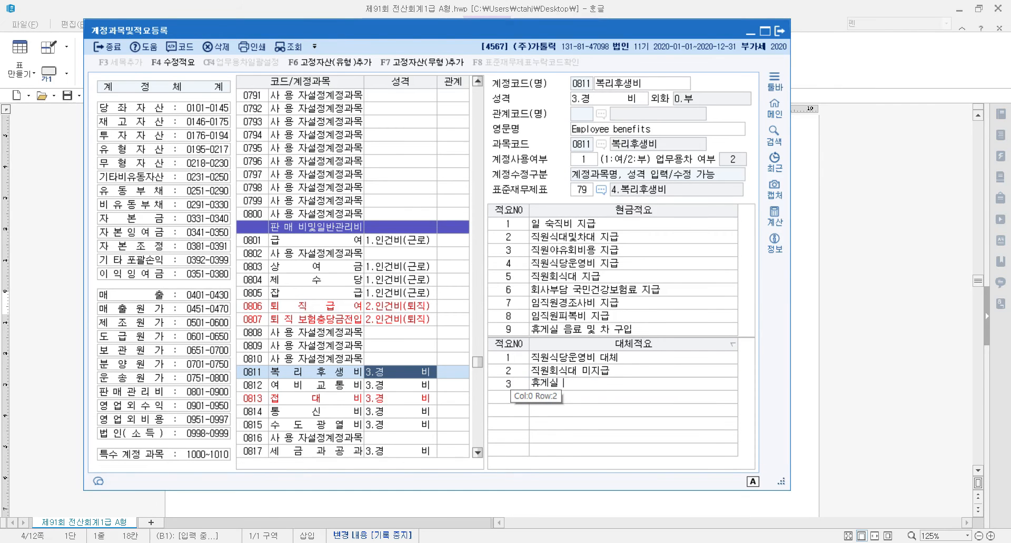
pyautogui.write('대체븝료')
# - Recheck question [2] in the exam document and correct transfer memo 3 in KcLep to 휴게실 음료구입 보통인출
pyautogui.click(808, 387)
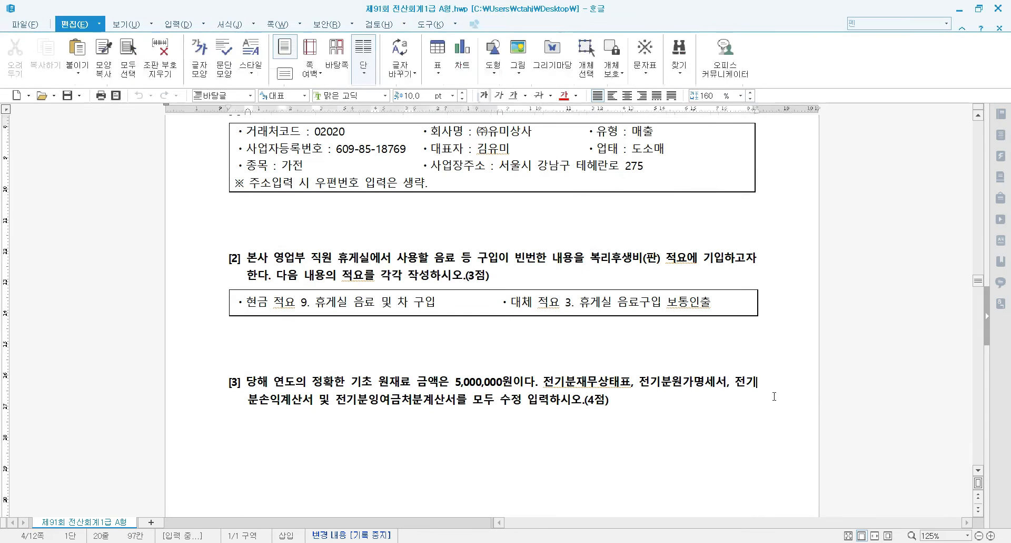
pyautogui.hotkey('alt', 'Tab')
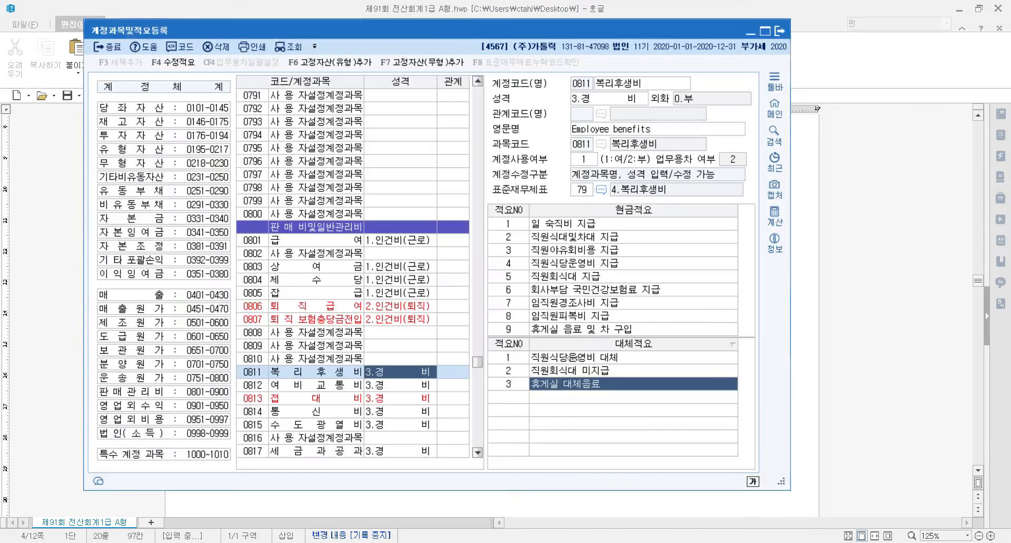
pyautogui.click(579, 385)
pyautogui.press('BackSpace')
pyautogui.press('BackSpace')
pyautogui.press('BackSpace')
pyautogui.press('Left')
pyautogui.press('Left')
pyautogui.write('구입 보도')
pyautogui.write('인')
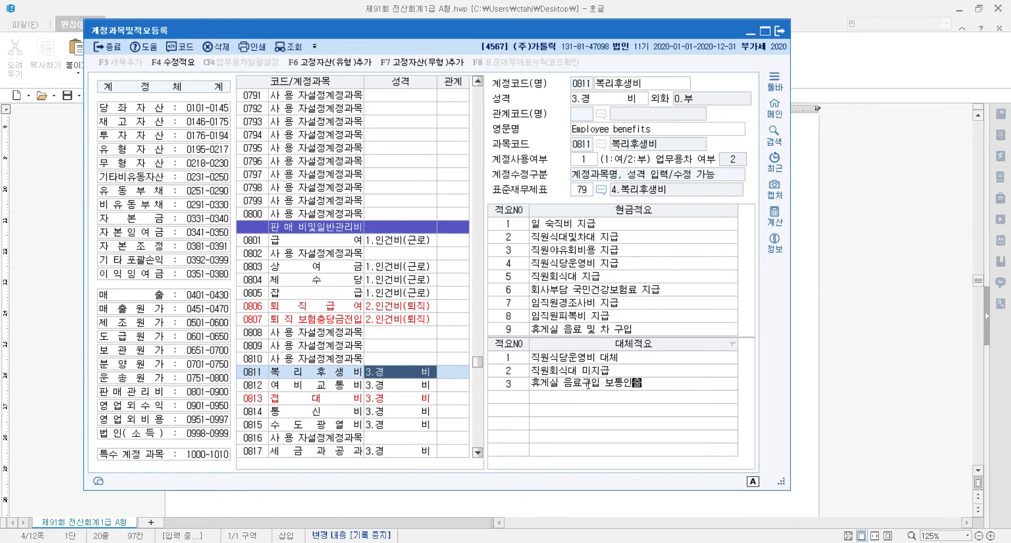
pyautogui.write('출')
pyautogui.press('Return')
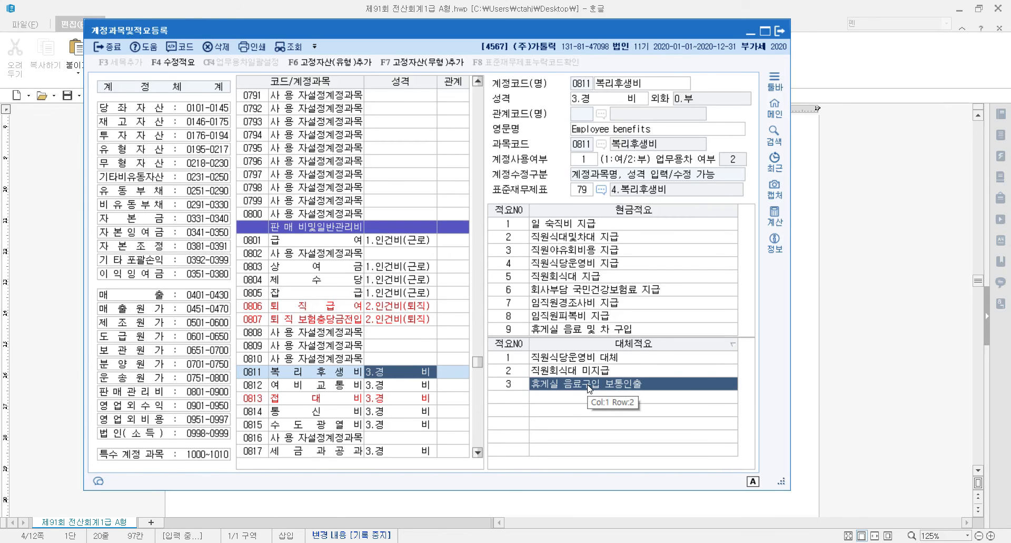
# - Review the newly registered cash memo 9 and transfer memo 3 of account 0811 복리후생비
pyautogui.click(587, 372)
pyautogui.click(596, 386)
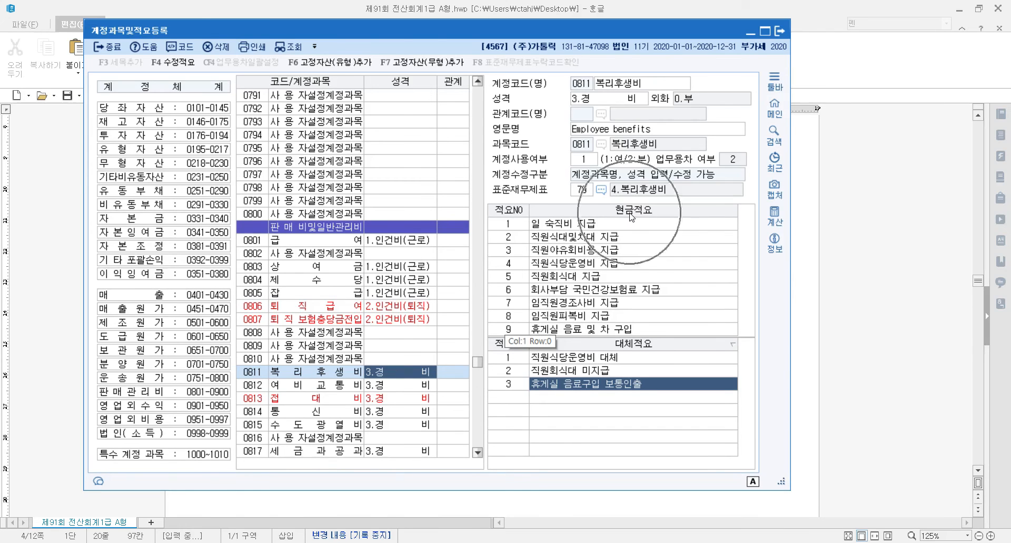
pyautogui.click(521, 330)
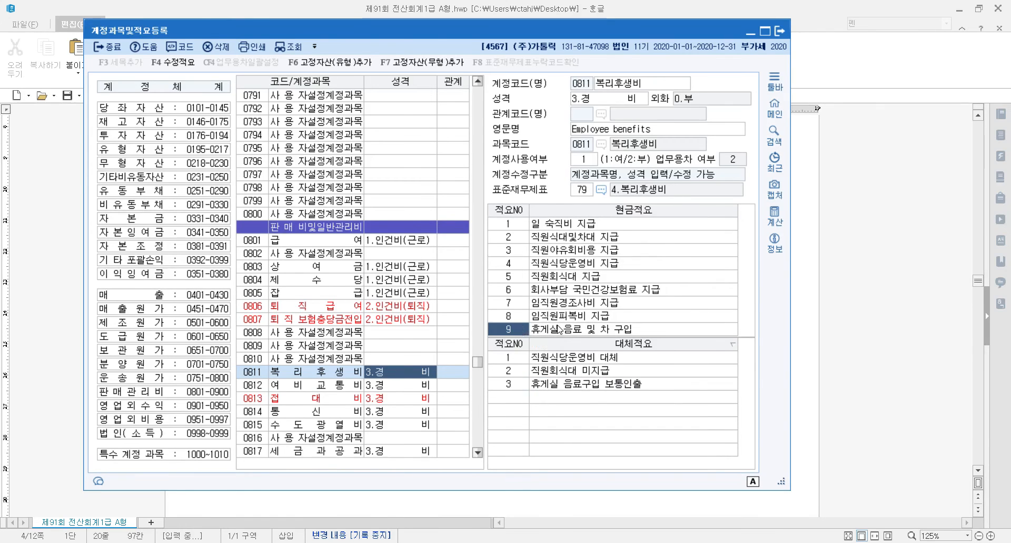
pyautogui.click(552, 333)
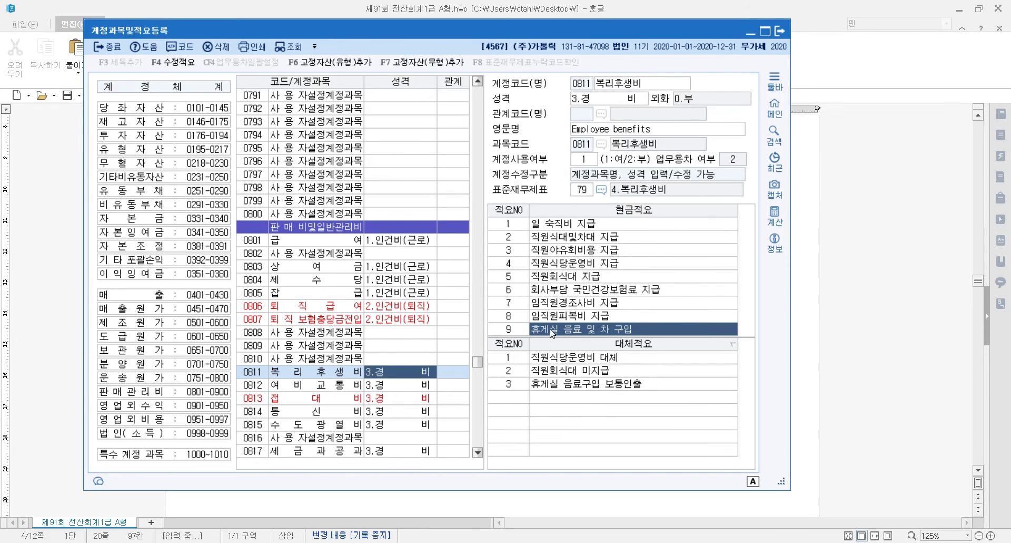
pyautogui.click(631, 343)
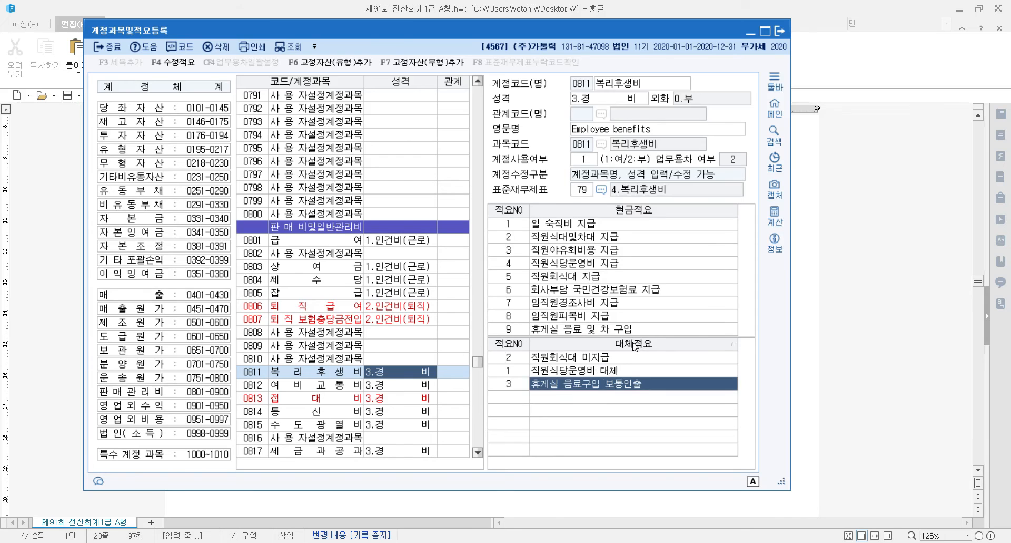
pyautogui.click(634, 345)
pyautogui.click(511, 384)
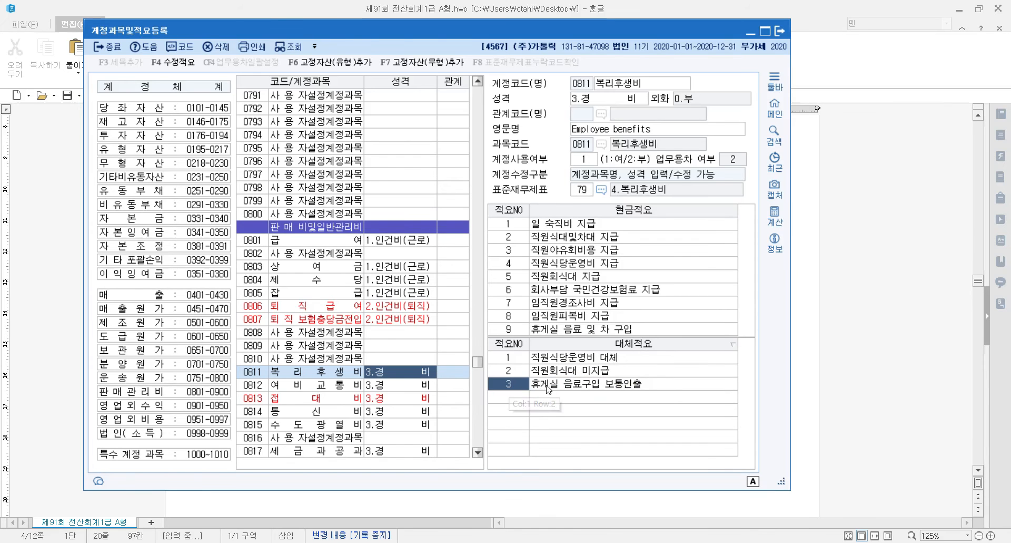
pyautogui.click(582, 390)
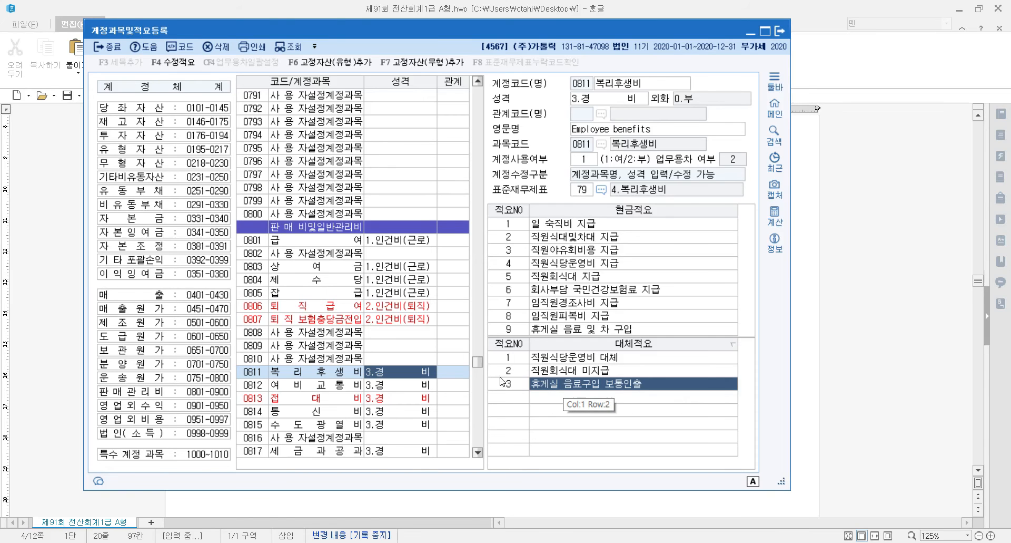
pyautogui.click(518, 384)
pyautogui.click(552, 385)
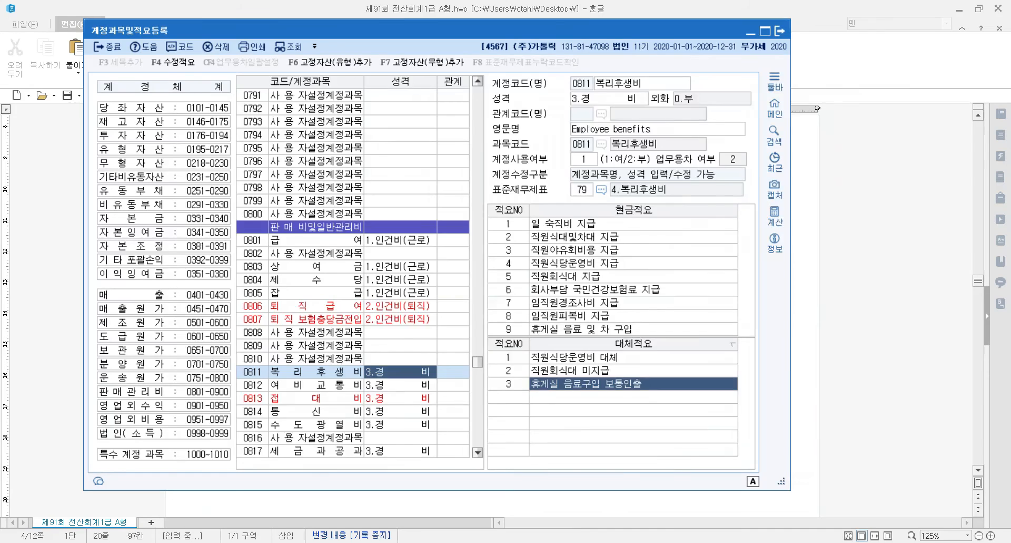
# - Visit 일반전표입력 from the KcLep main screen and return to the open 계정과목및적요등록 and 거래처등록 windows
pyautogui.hotkey('alt', 'Tab')
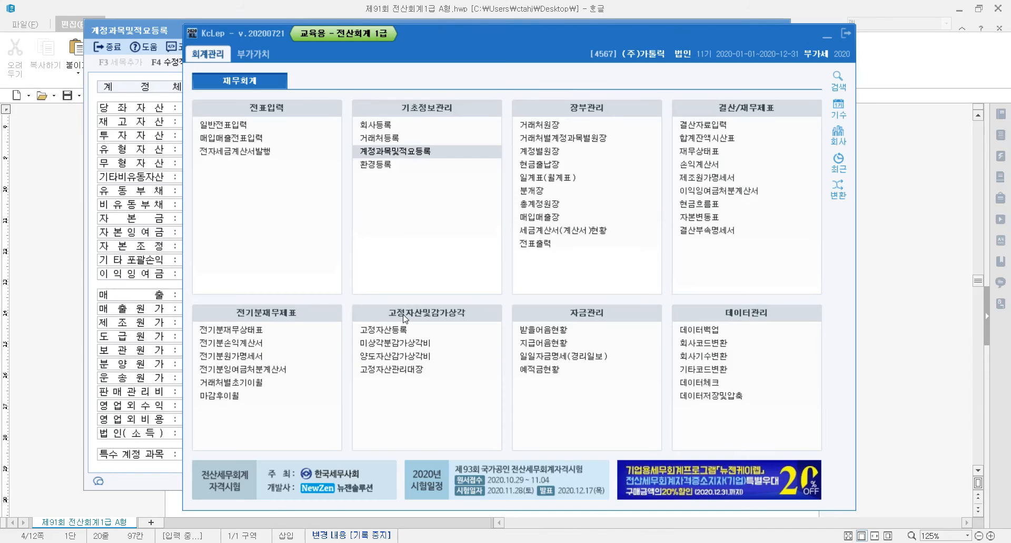
pyautogui.click(236, 130)
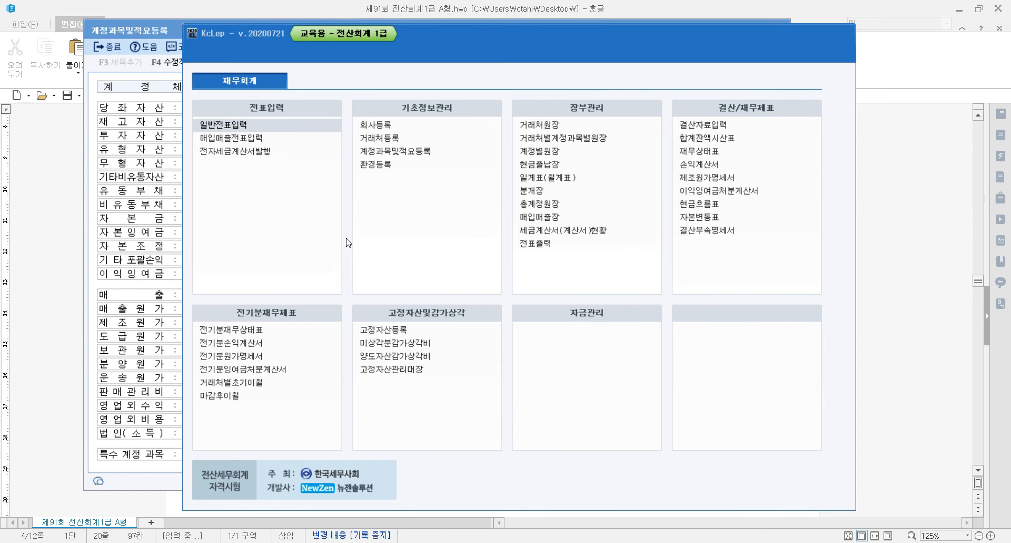
pyautogui.click(163, 30)
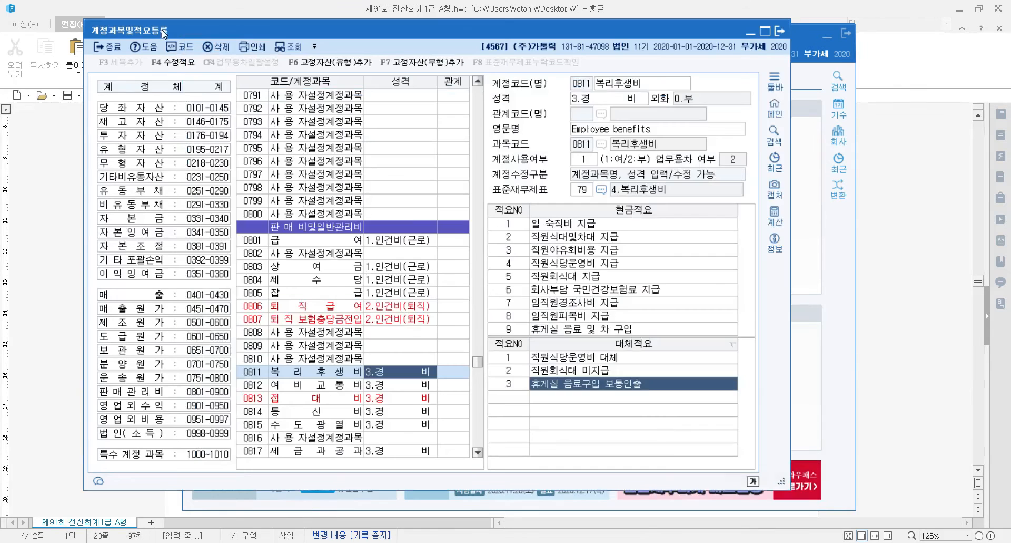
pyautogui.hotkey('alt', 'Tab')
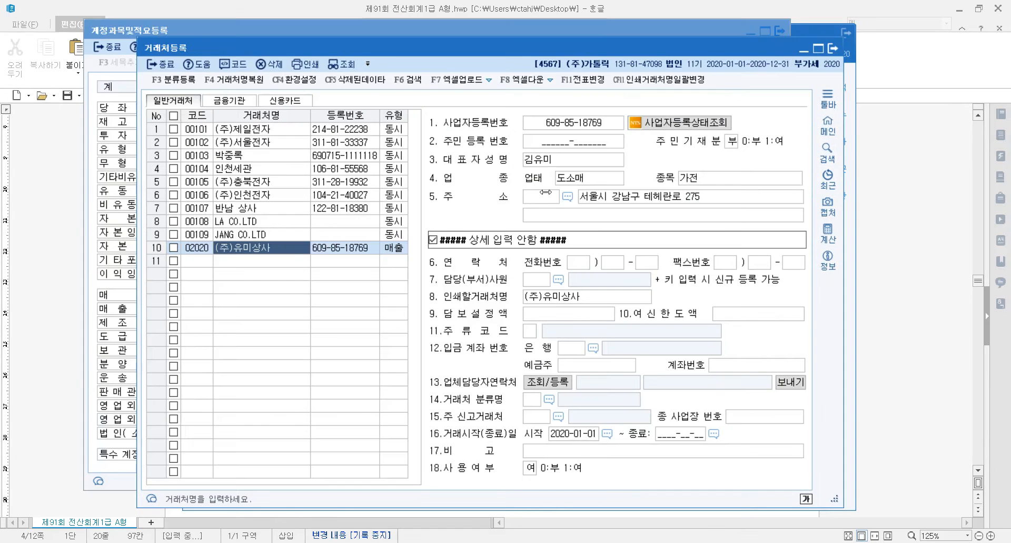
# - Close the 거래처등록 window in KcLep and the web browser with its Naver search tabs
pyautogui.click(832, 48)
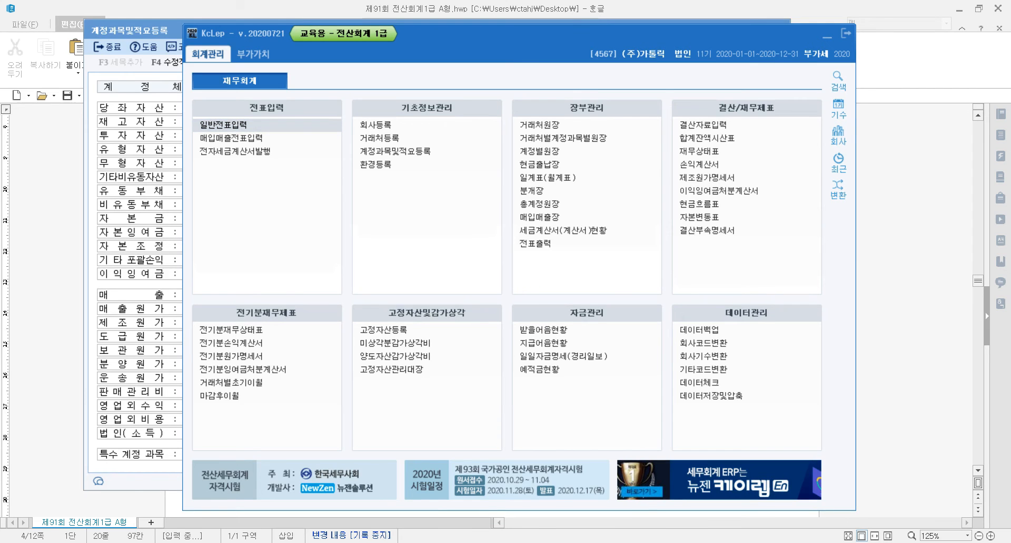
pyautogui.click(457, 541)
pyautogui.click(457, 541)
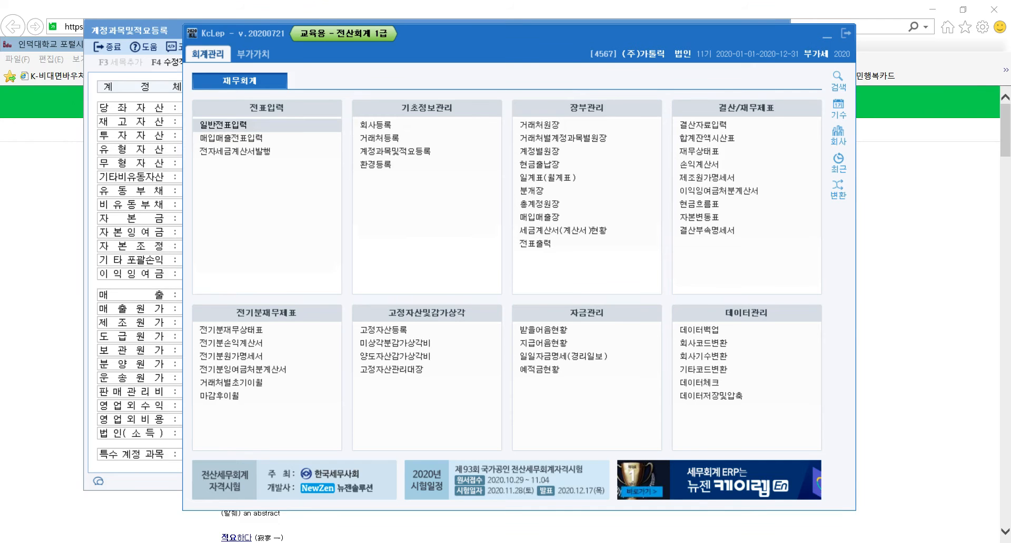
pyautogui.click(458, 542)
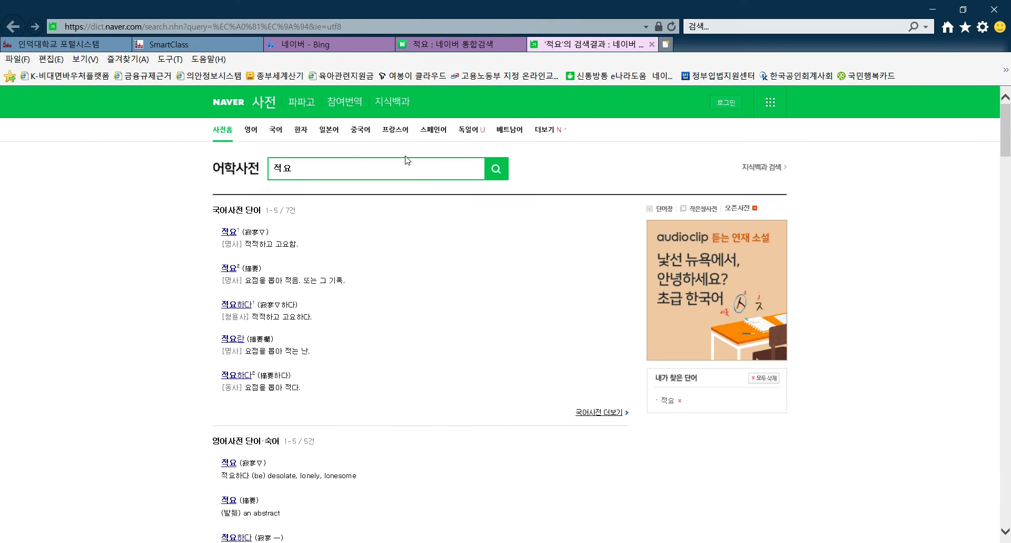
pyautogui.click(389, 45)
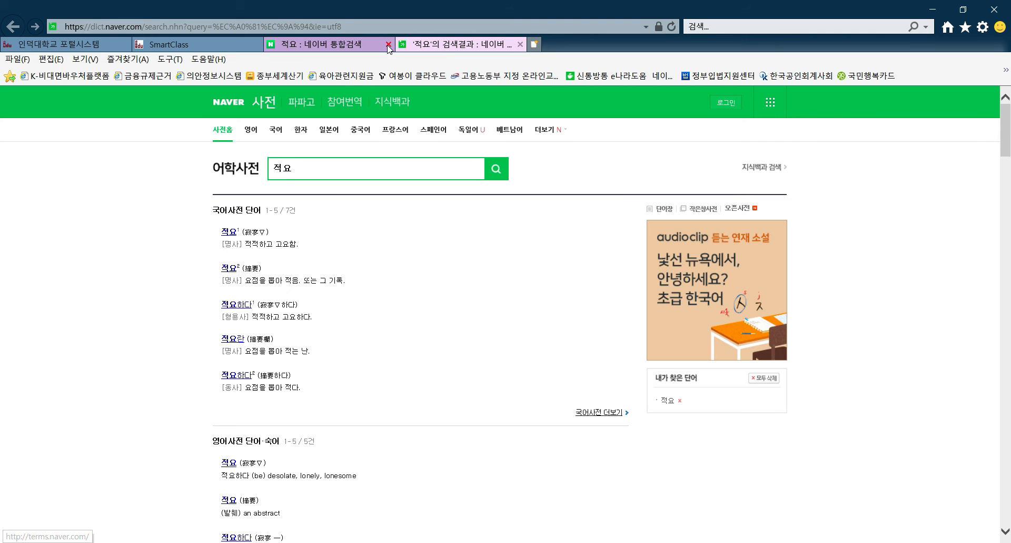
pyautogui.click(388, 44)
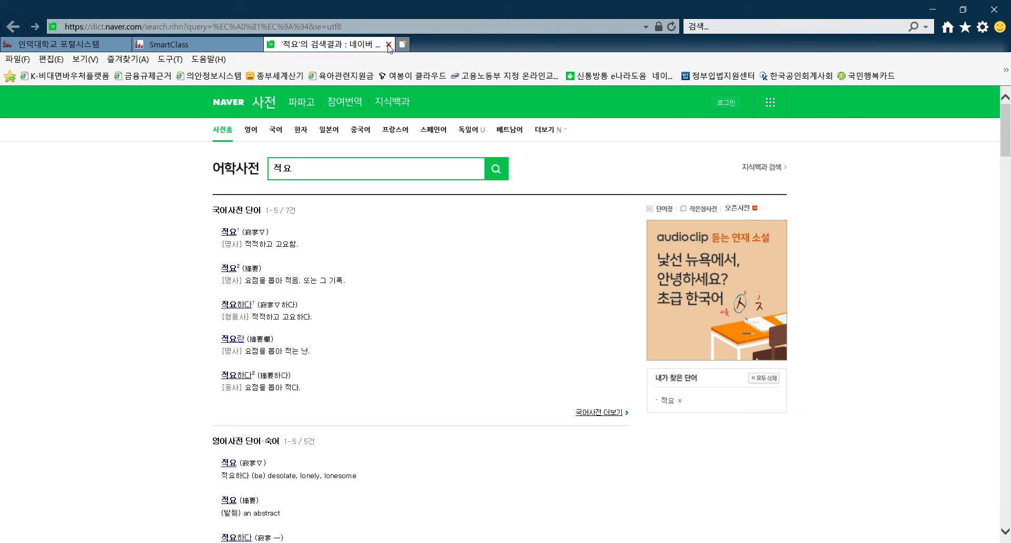
pyautogui.click(388, 44)
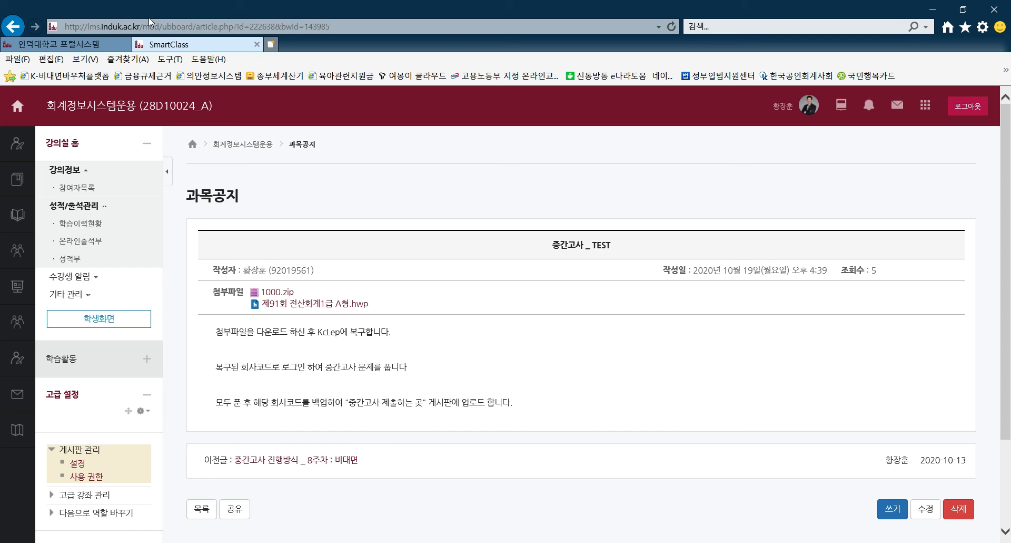
pyautogui.click(126, 45)
pyautogui.click(994, 9)
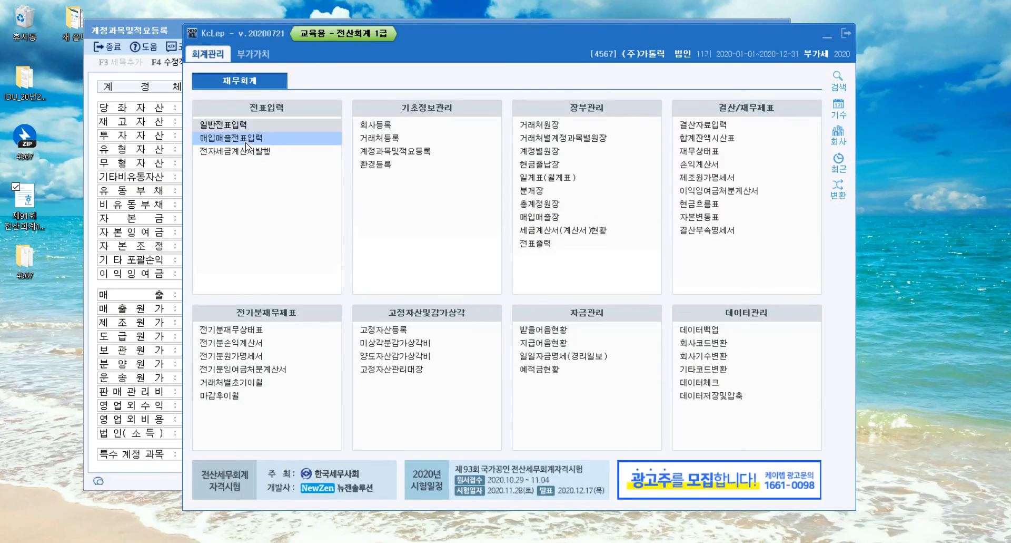
# - Return to KcLep, close the 계정과목및적요등록 window and exit the program
pyautogui.click(133, 37)
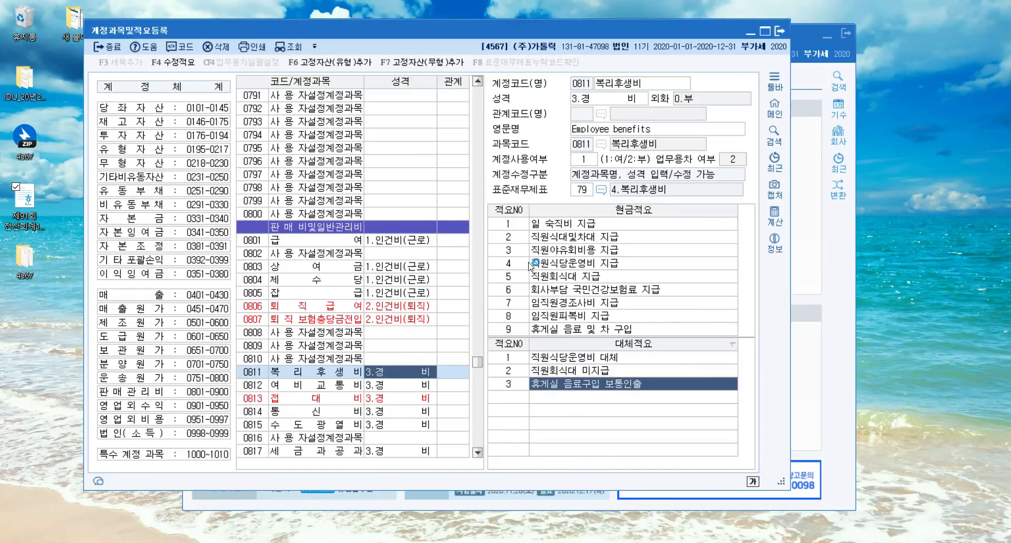
pyautogui.click(804, 39)
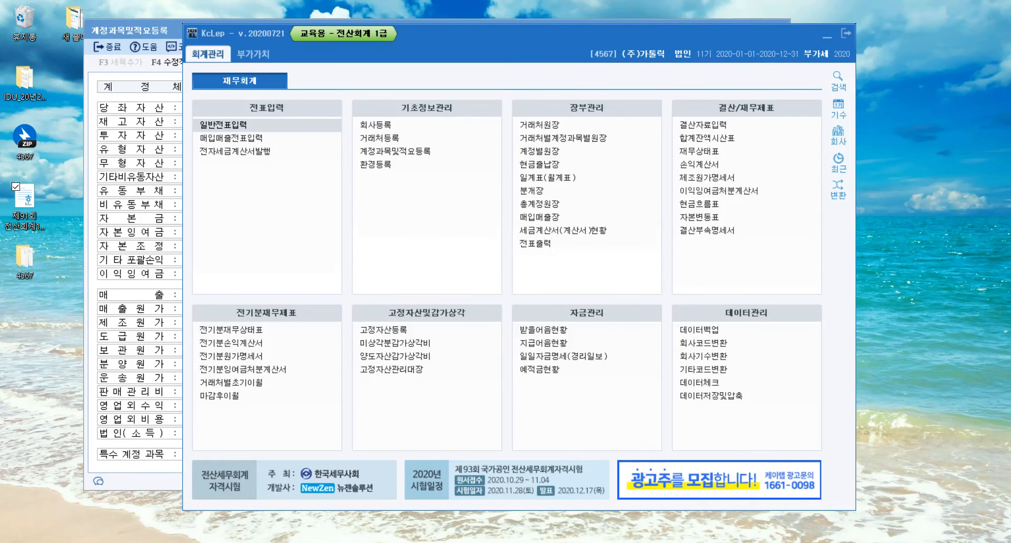
pyautogui.click(834, 542)
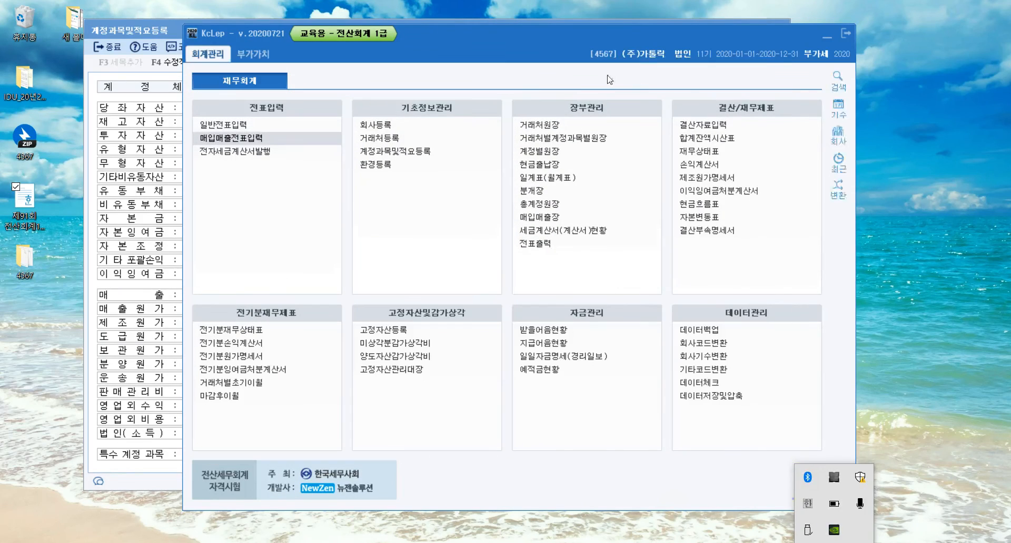
pyautogui.click(532, 72)
pyautogui.click(163, 27)
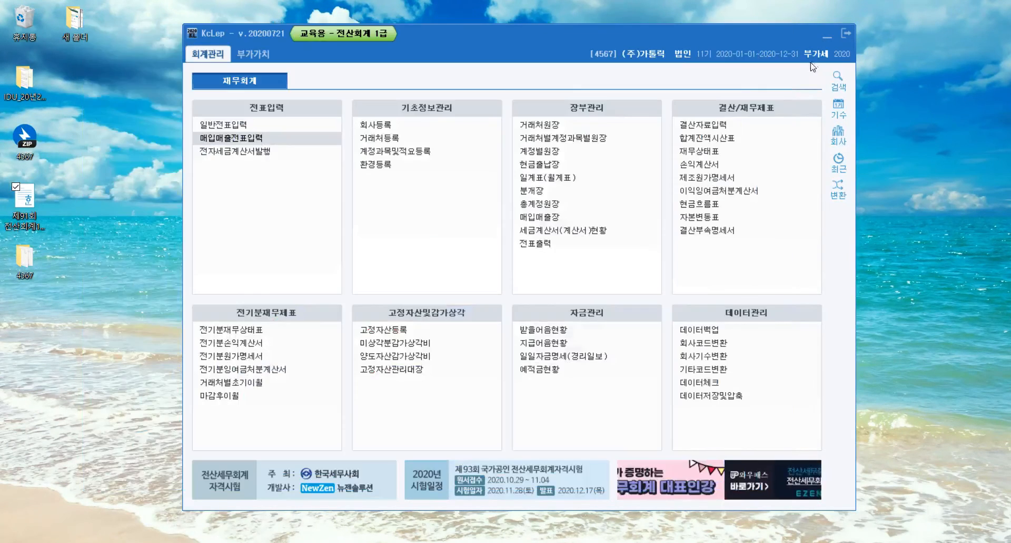
pyautogui.click(779, 31)
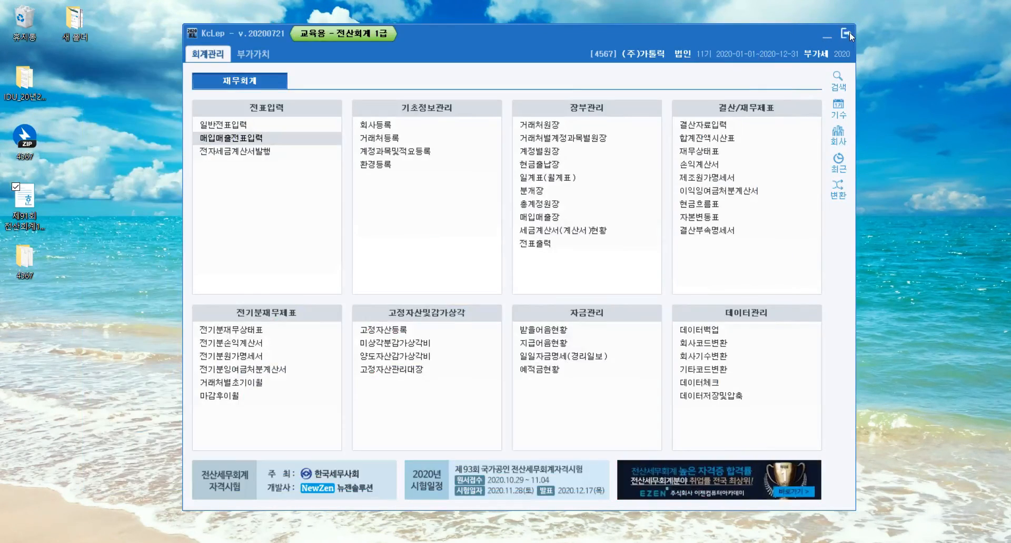
pyautogui.click(845, 34)
pyautogui.click(528, 289)
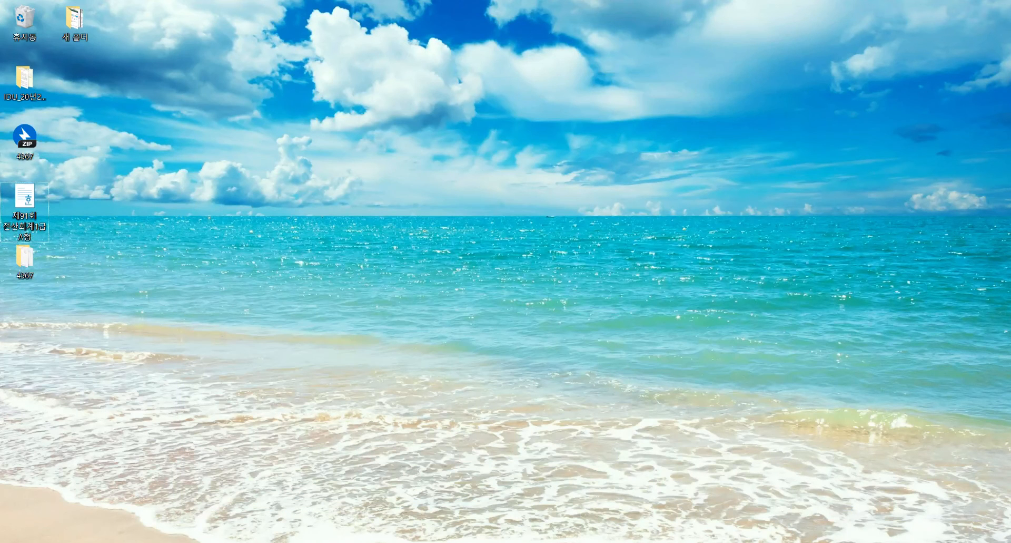
# - Restart KcLep, log in to company 4567 (주)가톨릭, and close the open 매입매출전표입력 and 일반전표입력 windows
pyautogui.click(835, 542)
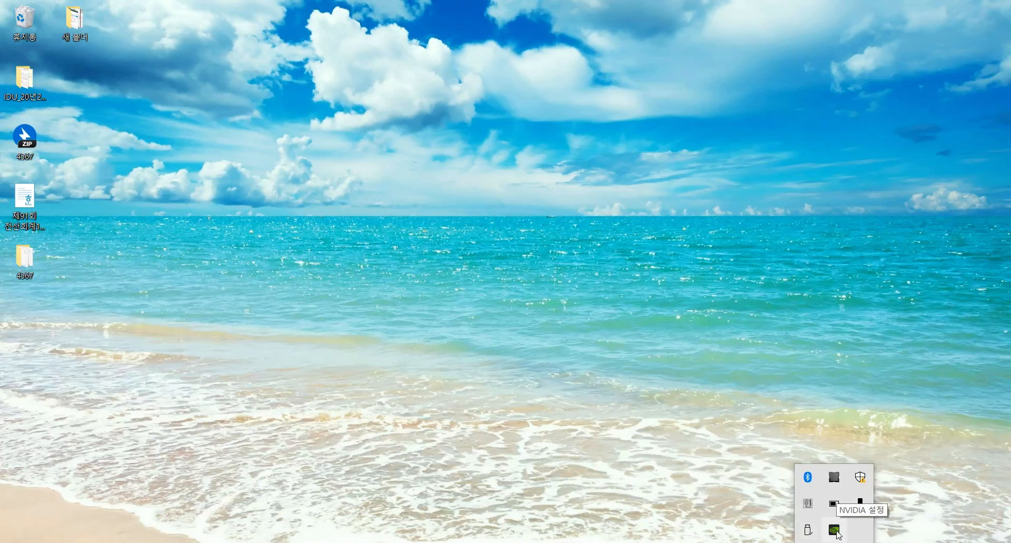
pyautogui.click(679, 511)
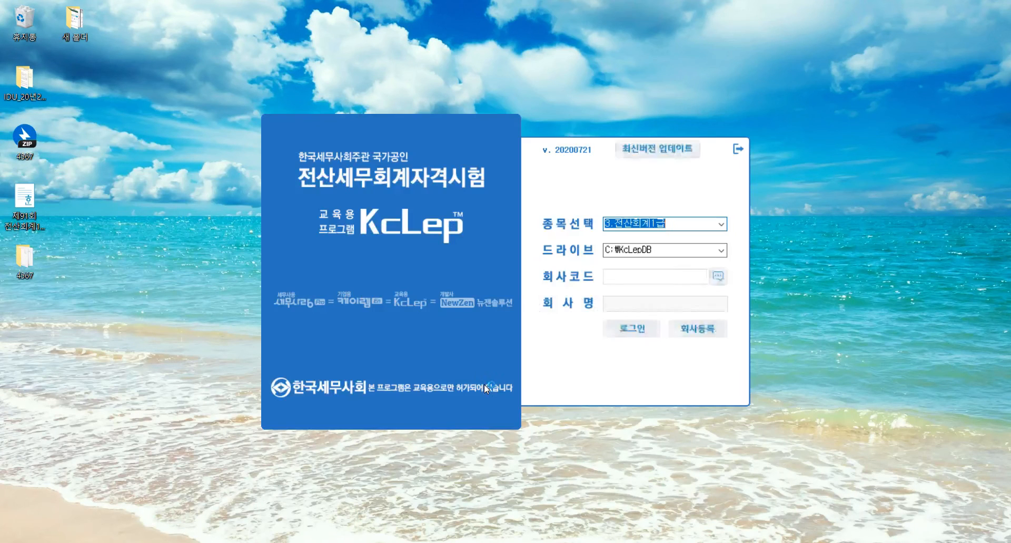
pyautogui.click(717, 276)
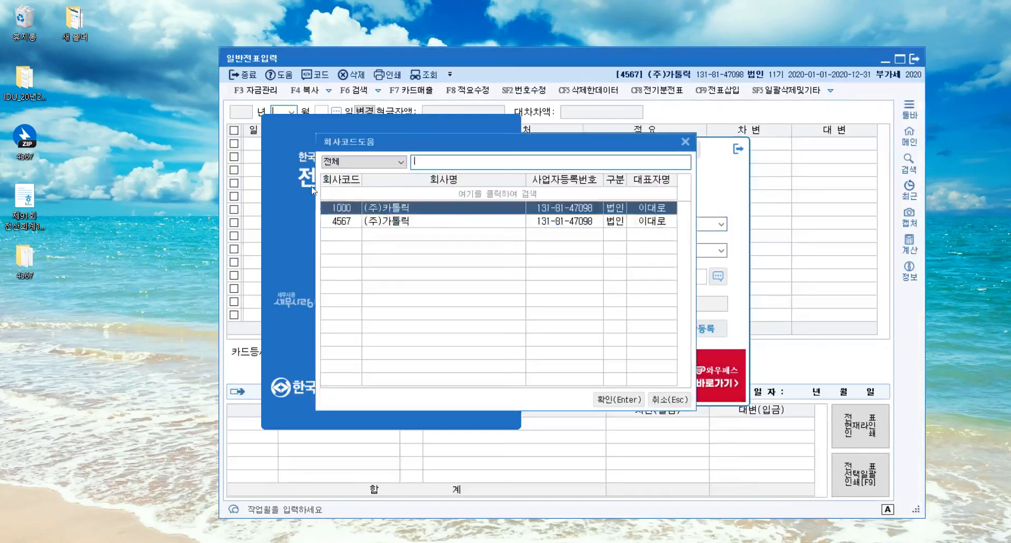
pyautogui.doubleClick(429, 225)
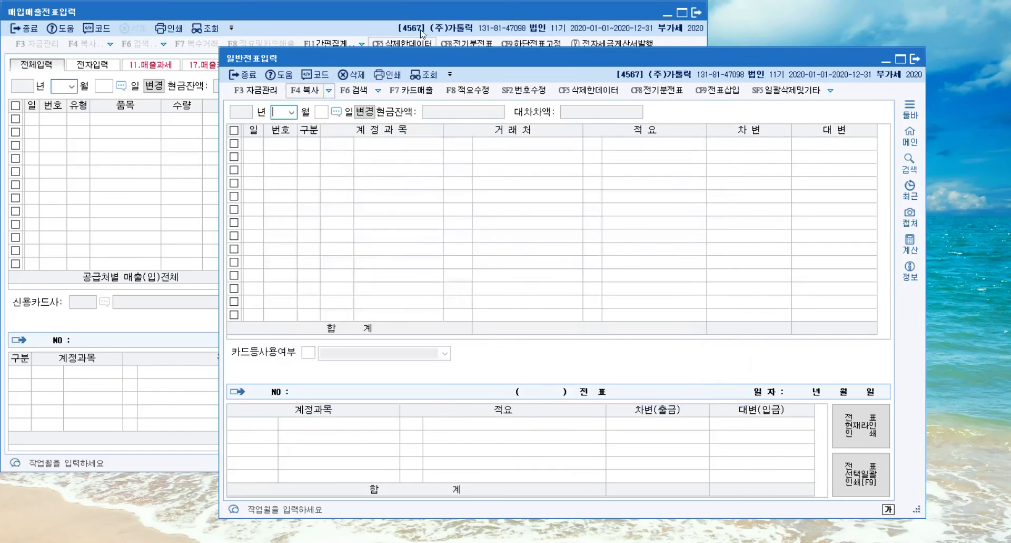
pyautogui.click(695, 12)
pyautogui.click(916, 58)
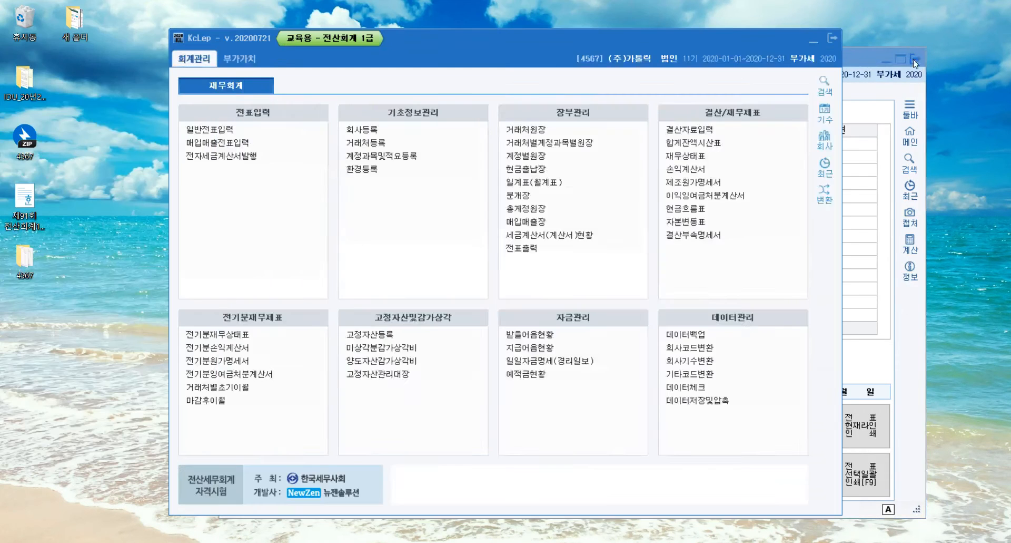
# - Open 일반전표입력 and set the voucher date to January 1, 2020
pyautogui.click(211, 129)
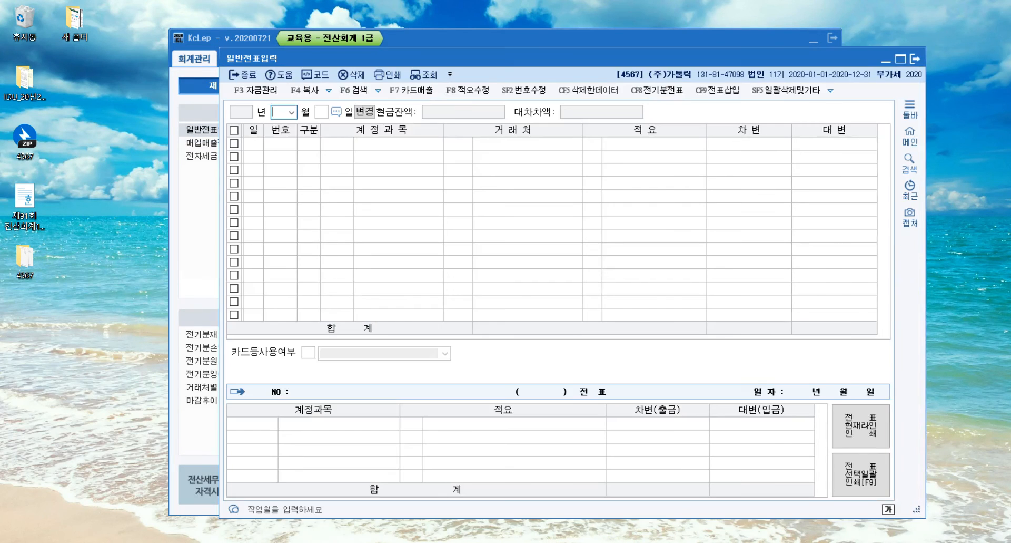
pyautogui.rightClick(832, 542)
pyautogui.click(859, 541)
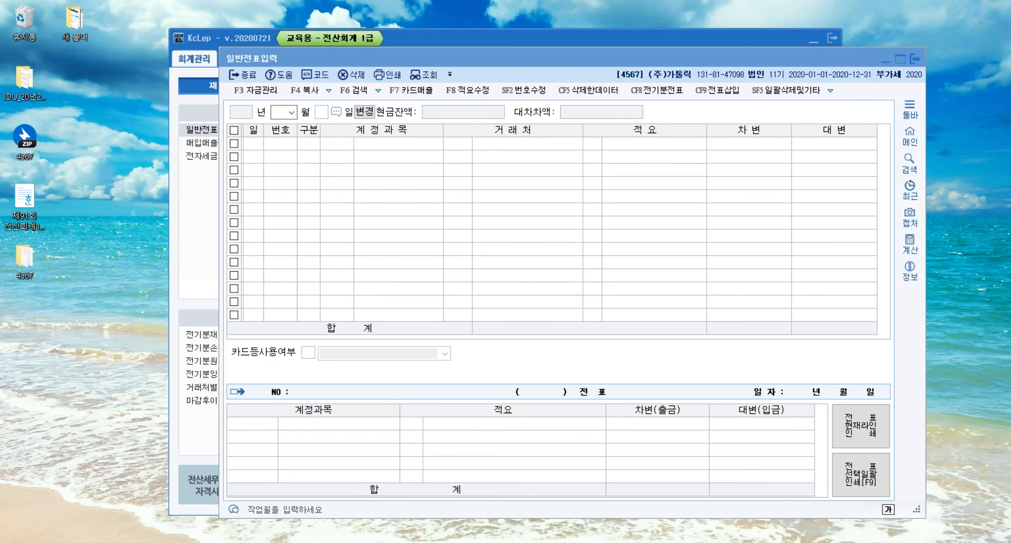
pyautogui.click(835, 542)
pyautogui.click(357, 238)
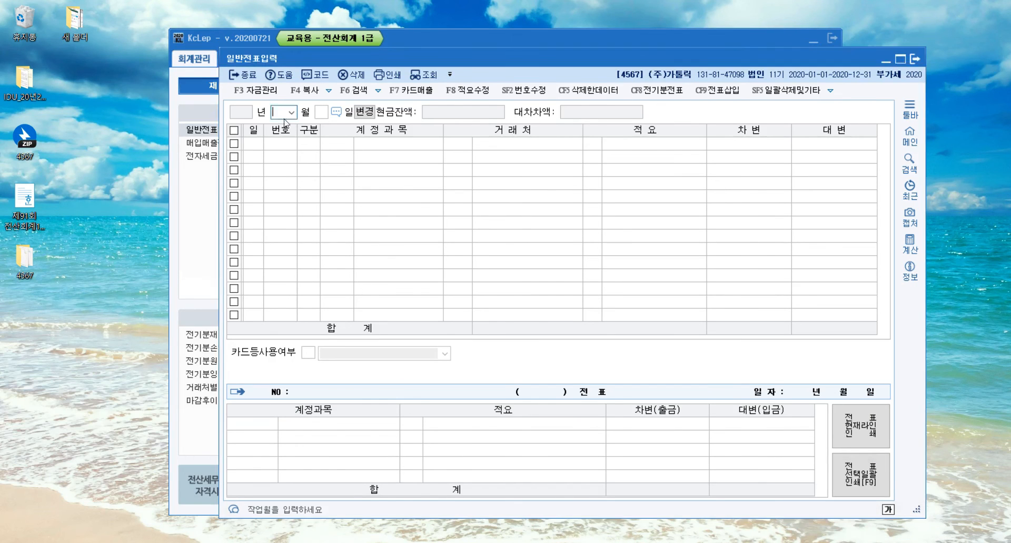
pyautogui.write('1')
pyautogui.press('Return')
pyautogui.write('1')
pyautogui.press('Return')
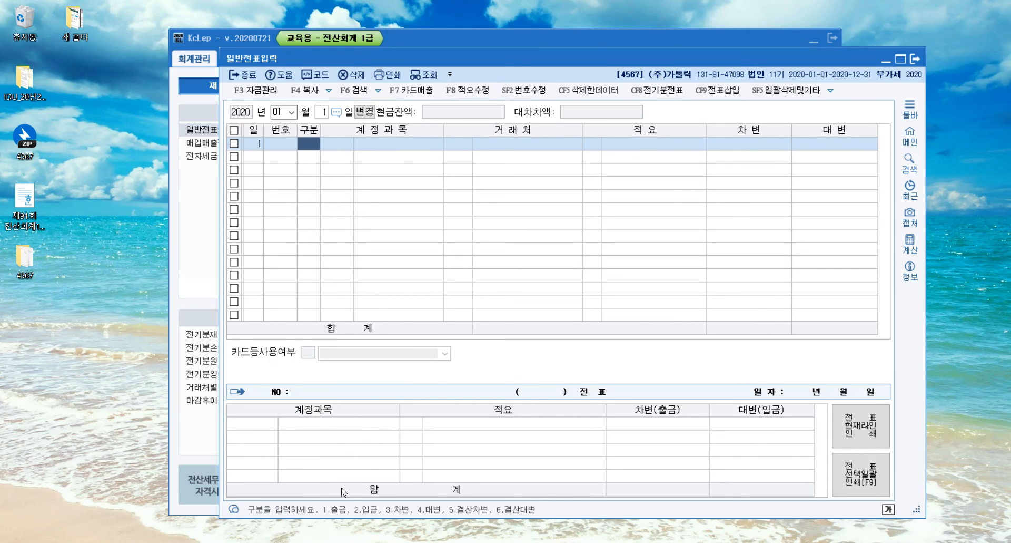
# - Enter a 출금 line for account 0811 복리후생비 without a vendor and bring up its cash memo list
pyautogui.moveTo(405, 57); pyautogui.dragTo(319, 21)
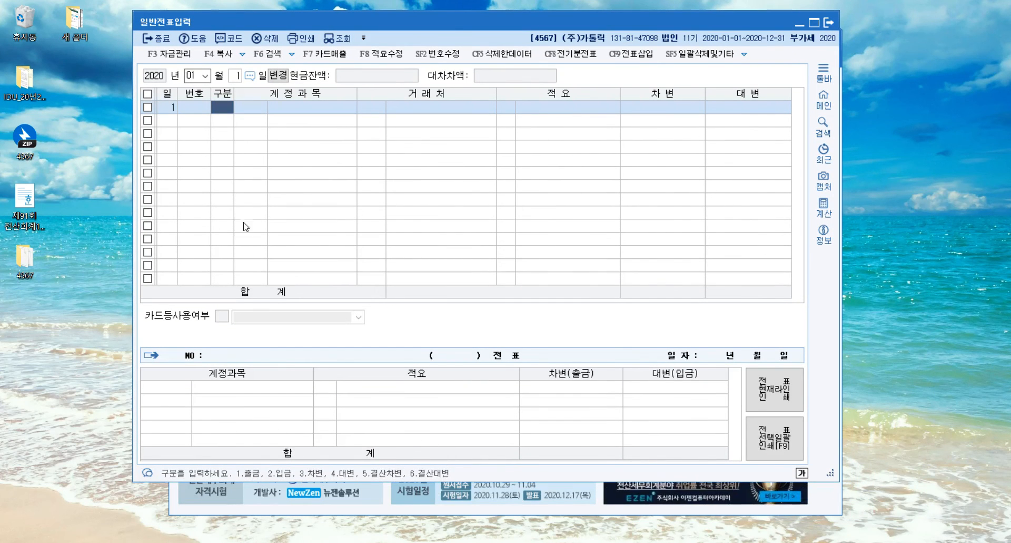
pyautogui.write('1')
pyautogui.press('Return')
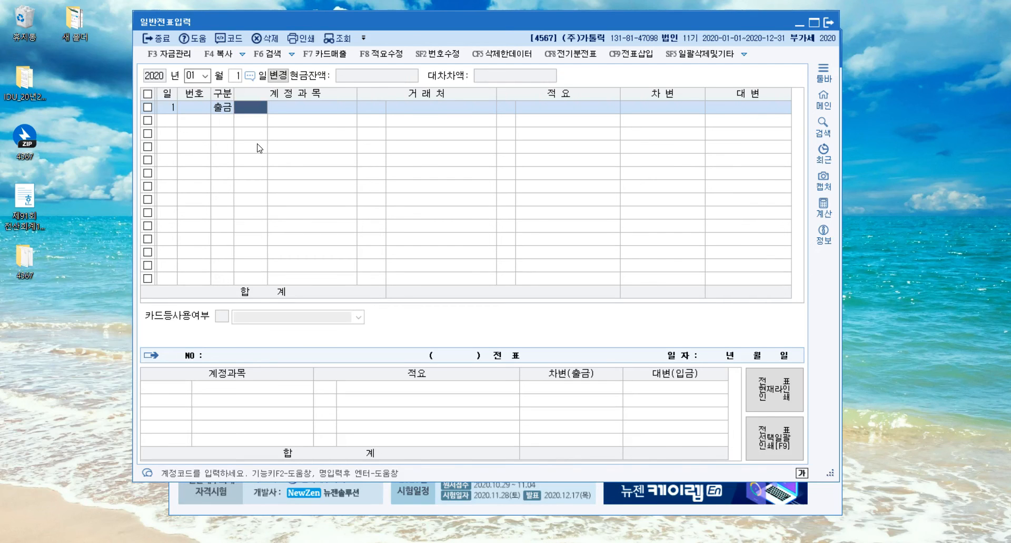
pyautogui.write('811')
pyautogui.press('Return')
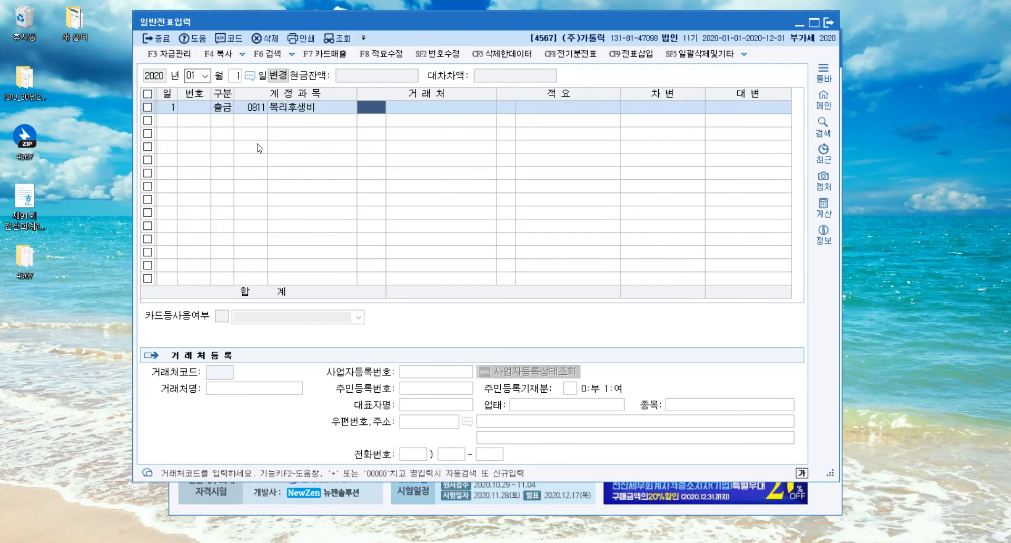
pyautogui.press('Return')
pyautogui.press('Return')
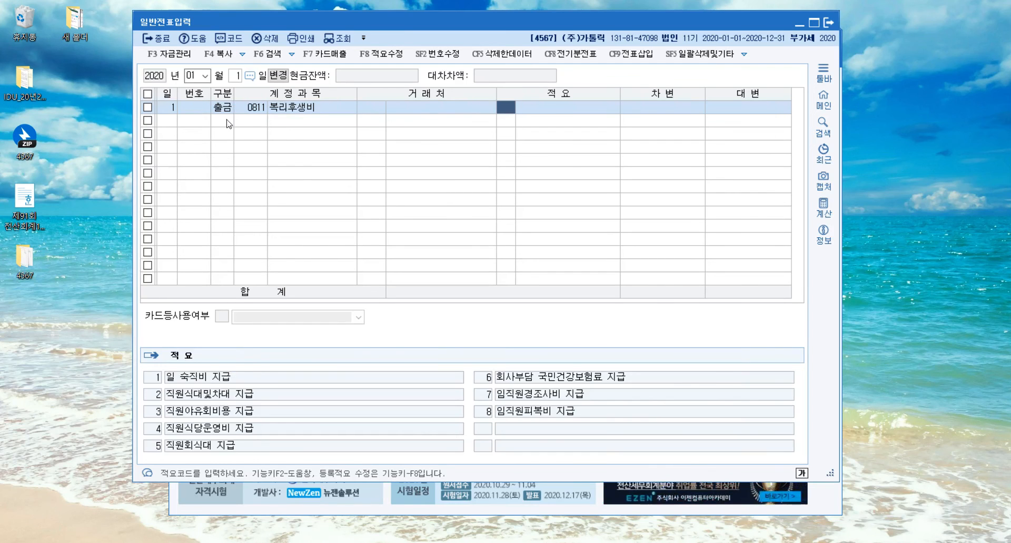
# - Recheck the cash memos, change the 복리후생비 line's type to 차변 and bring up its transfer memo list
pyautogui.click(227, 111)
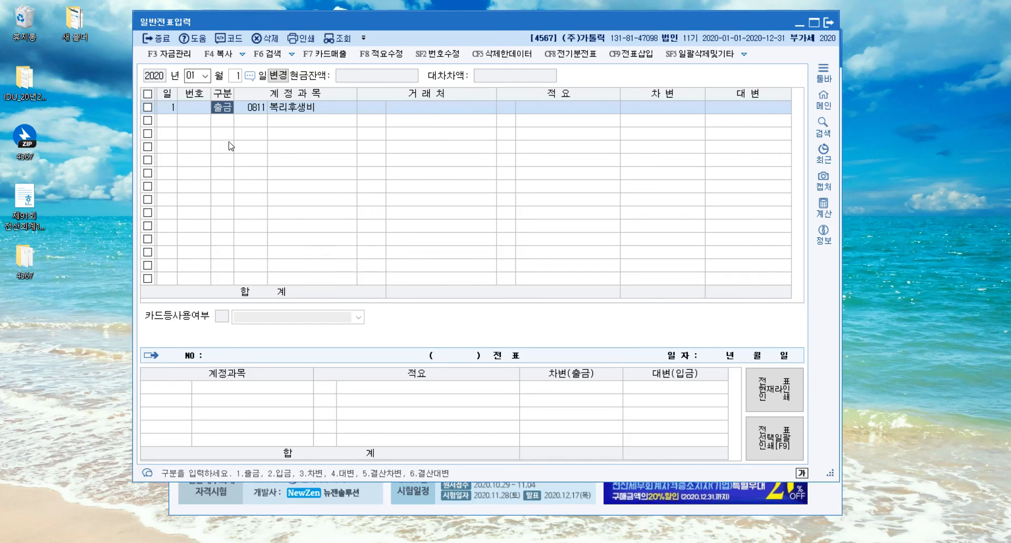
pyautogui.click(508, 110)
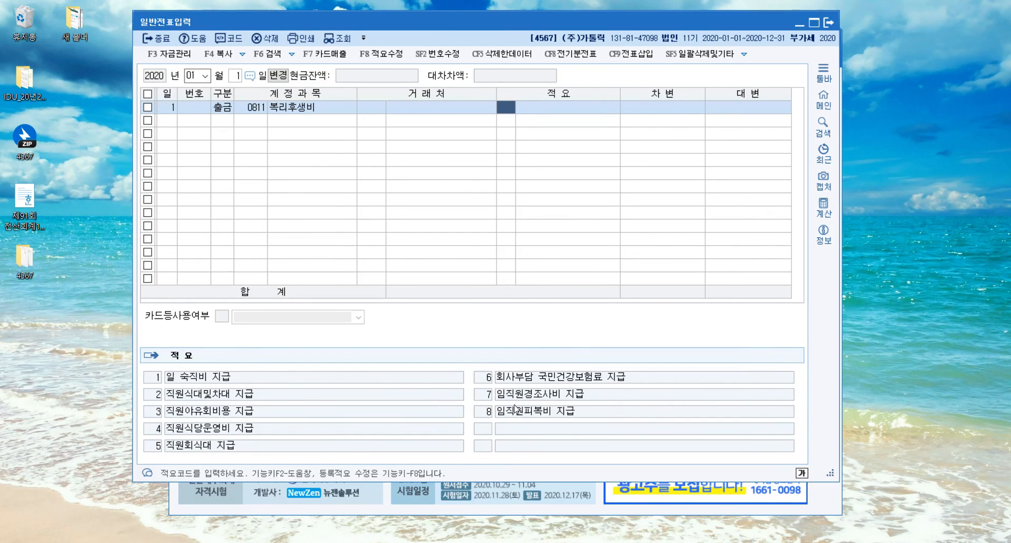
pyautogui.click(222, 110)
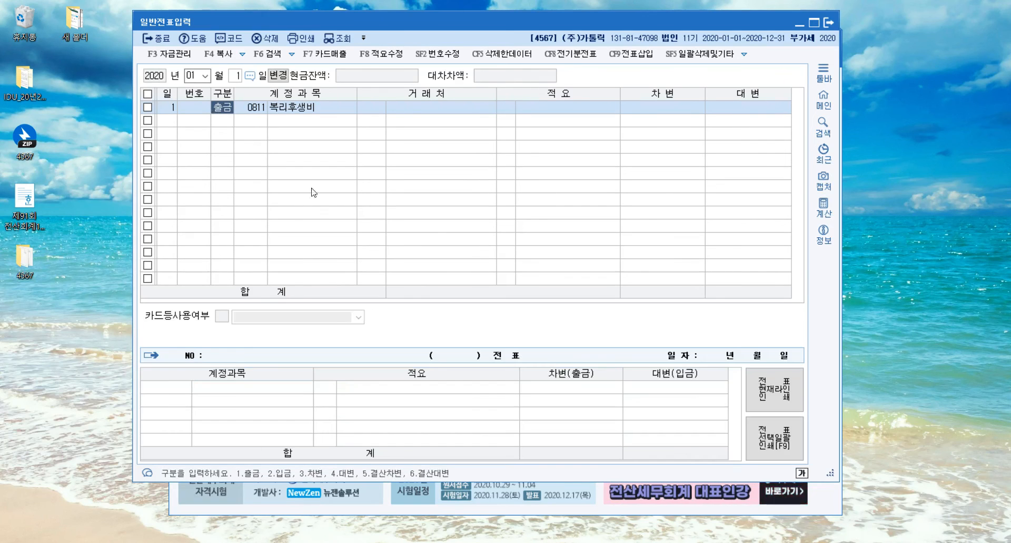
pyautogui.write('3')
pyautogui.press('Return')
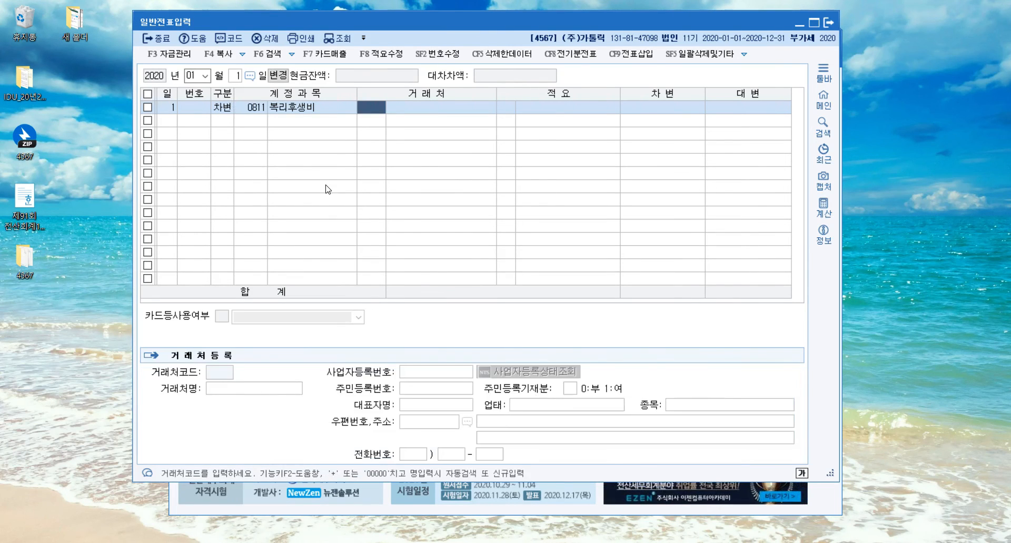
pyautogui.press('Return')
pyautogui.press('Return')
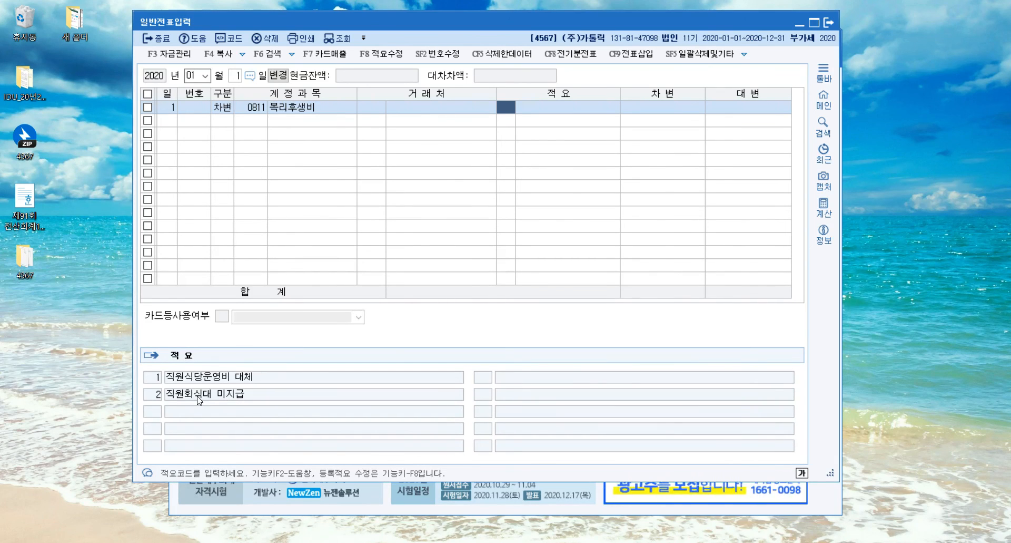
# - Leave the voucher screen for 계정과목및적요등록 and recheck the transfer memo 3 text of question [2] in the exam document
pyautogui.click(828, 23)
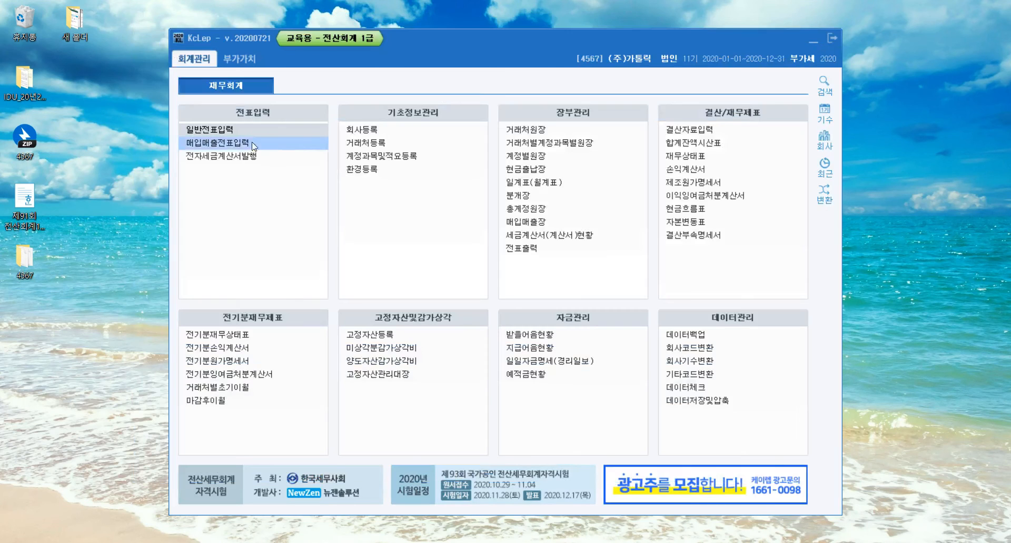
pyautogui.click(381, 156)
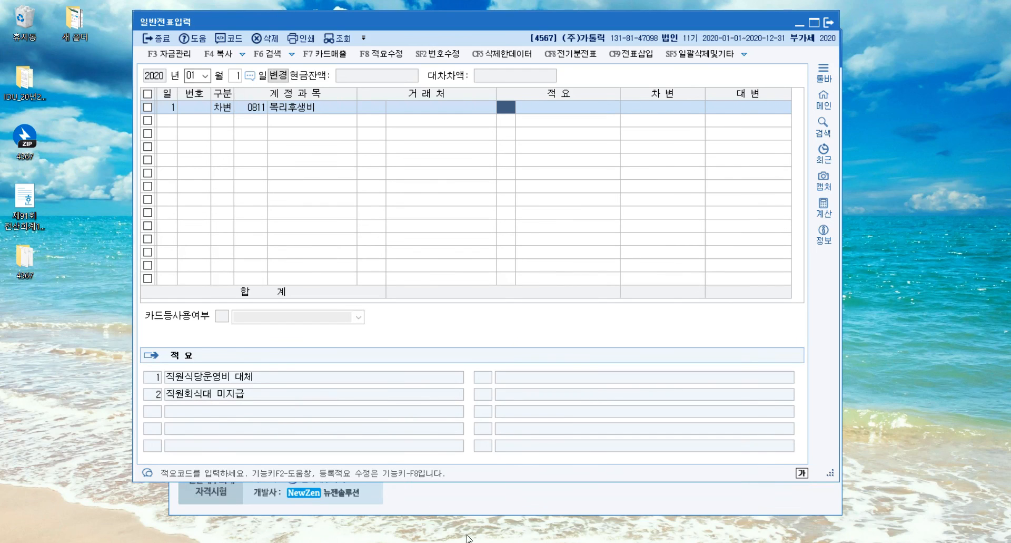
pyautogui.hotkey('alt', 'Tab')
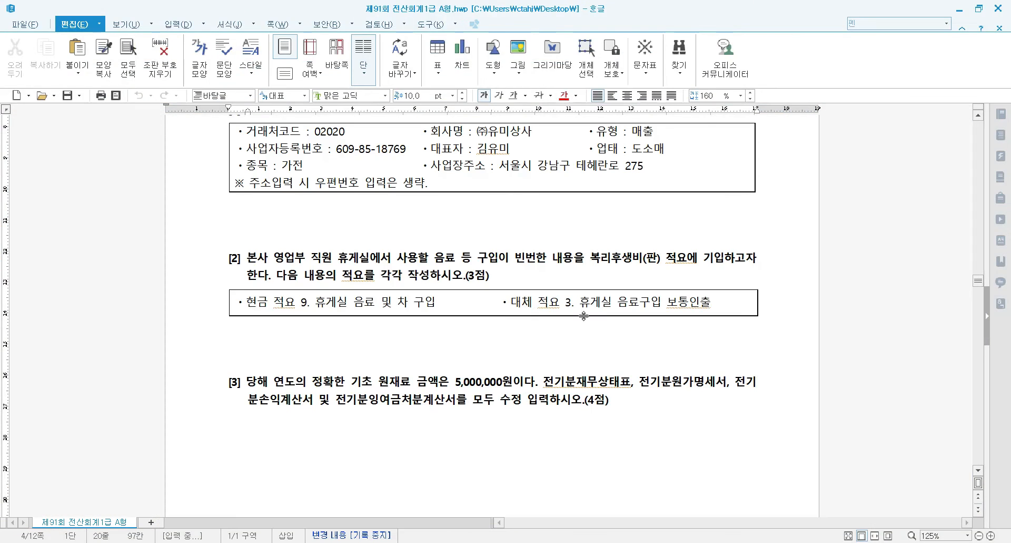
pyautogui.click(580, 302)
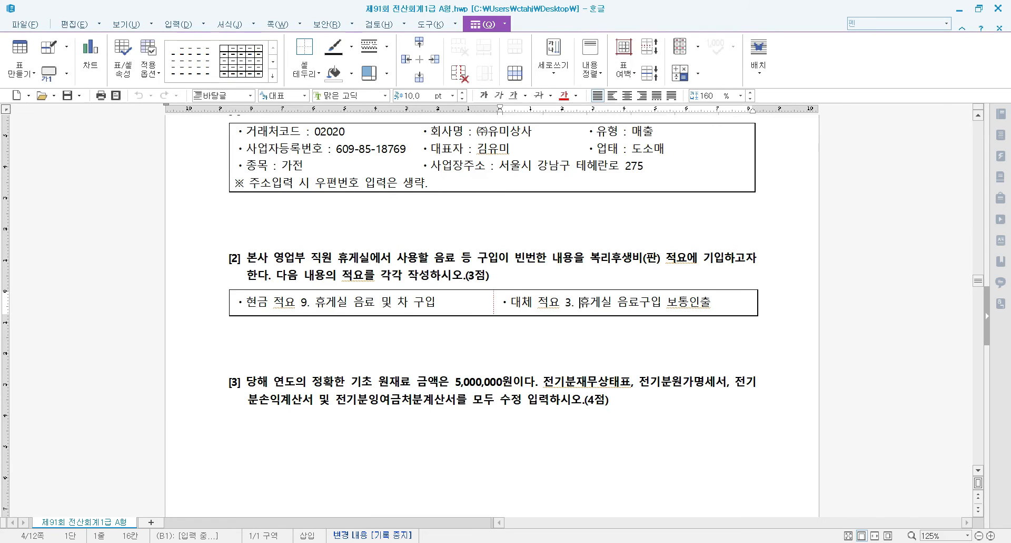
# - Close 일반전표입력 and return to the KcLep main screen
pyautogui.hotkey('alt', 'Tab')
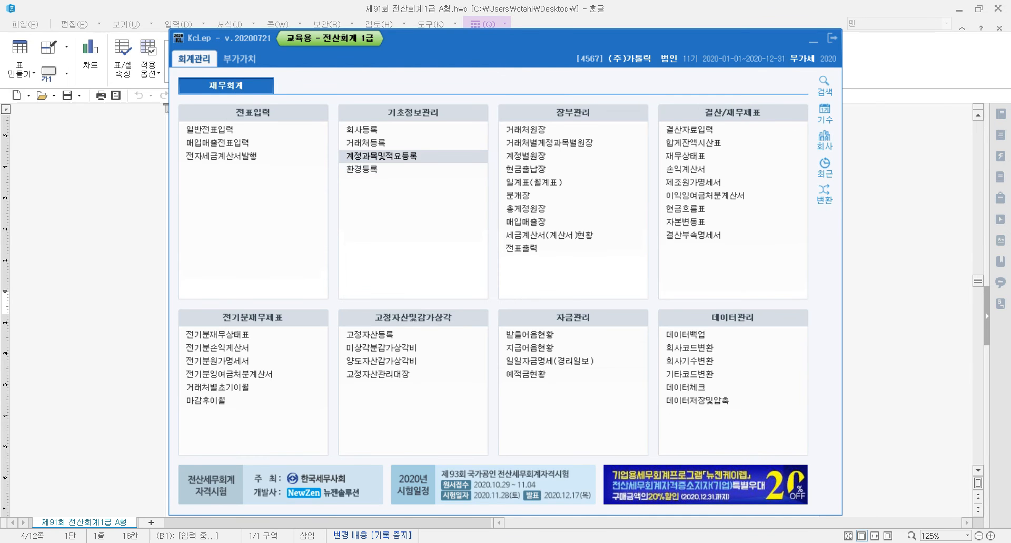
pyautogui.hotkey('alt', 'Tab')
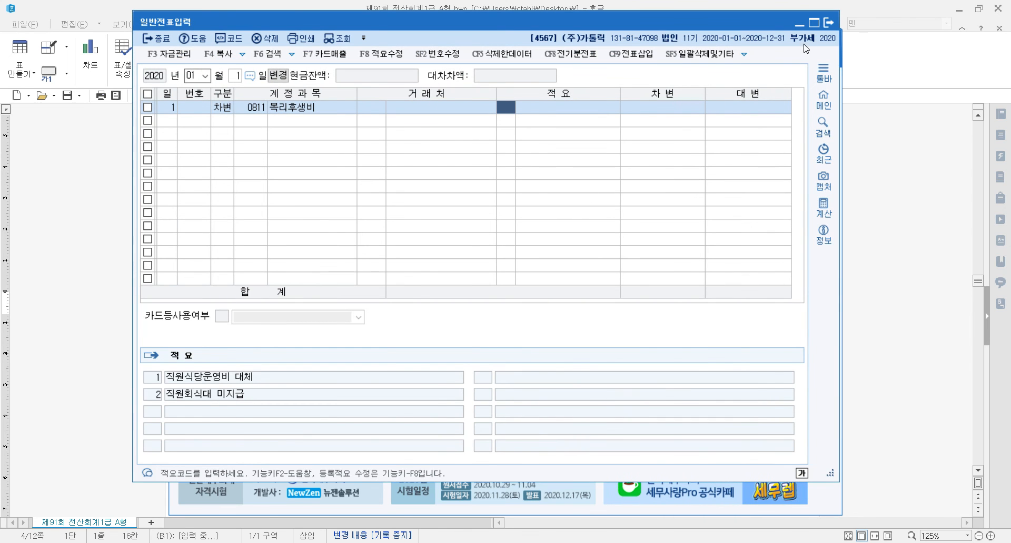
pyautogui.click(826, 24)
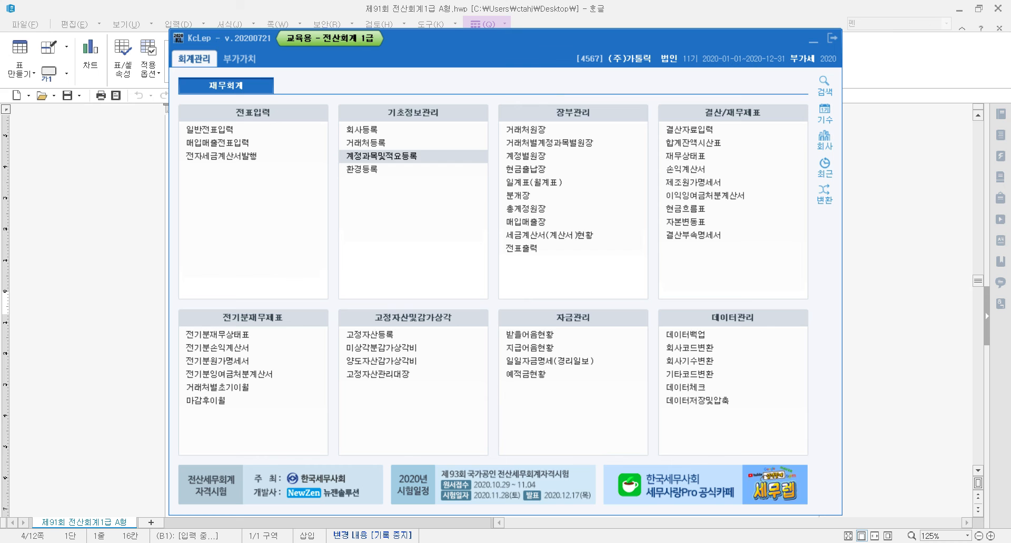
pyautogui.click(835, 542)
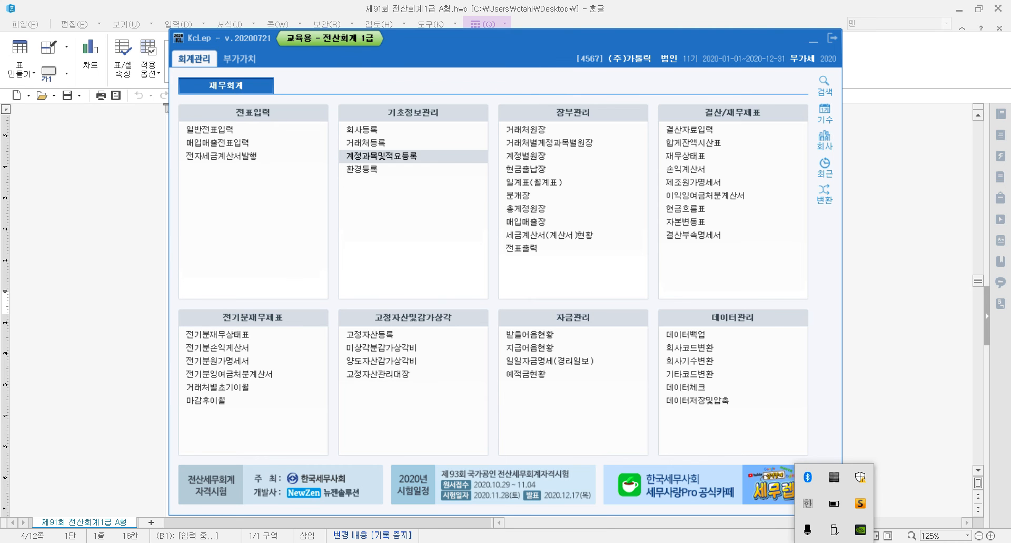
pyautogui.click(835, 542)
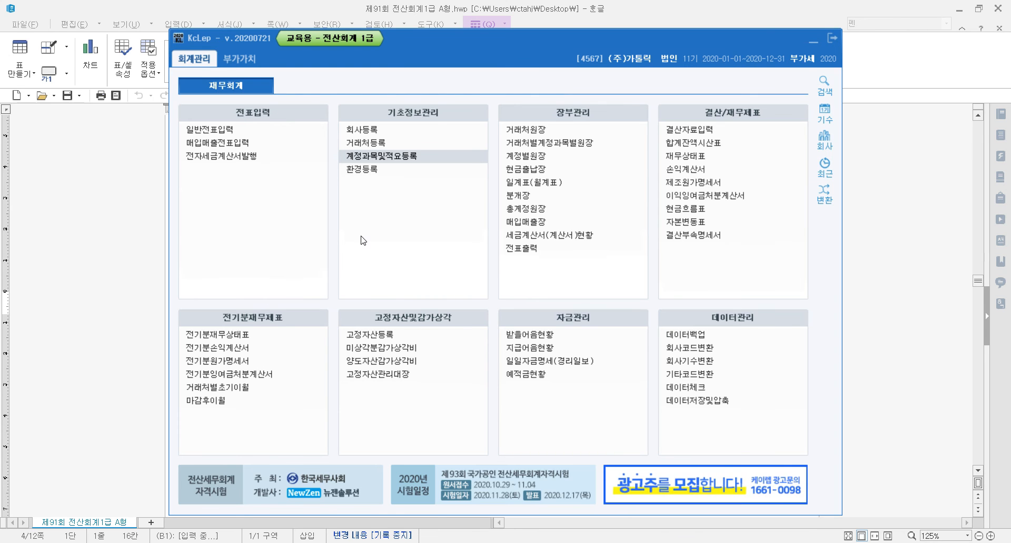
# - Exit KcLep, minimize the exam document and close the leftover 계정과목및적요등록 window
pyautogui.click(833, 37)
pyautogui.press('Return')
pyautogui.click(657, 506)
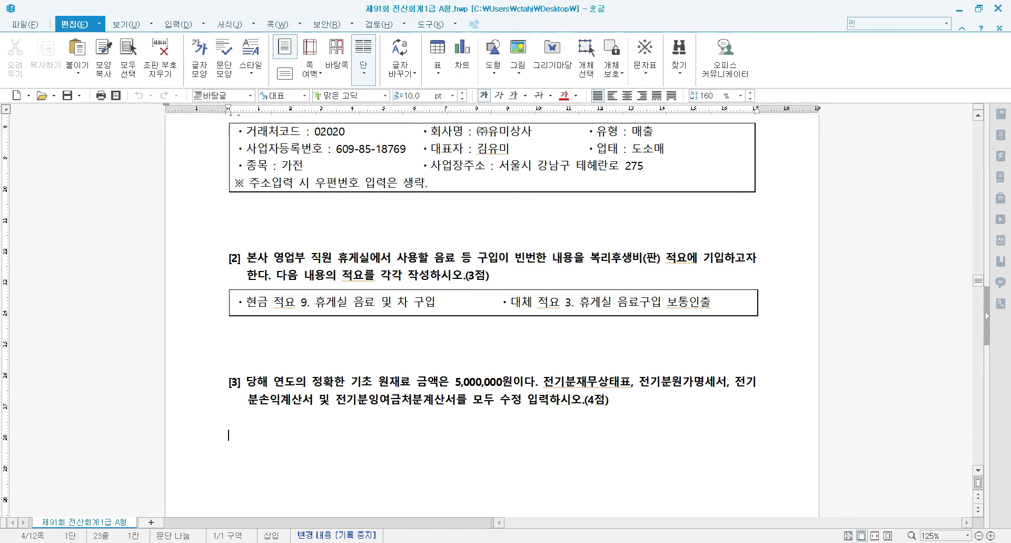
pyautogui.click(959, 8)
pyautogui.click(27, 262)
pyautogui.click(25, 80)
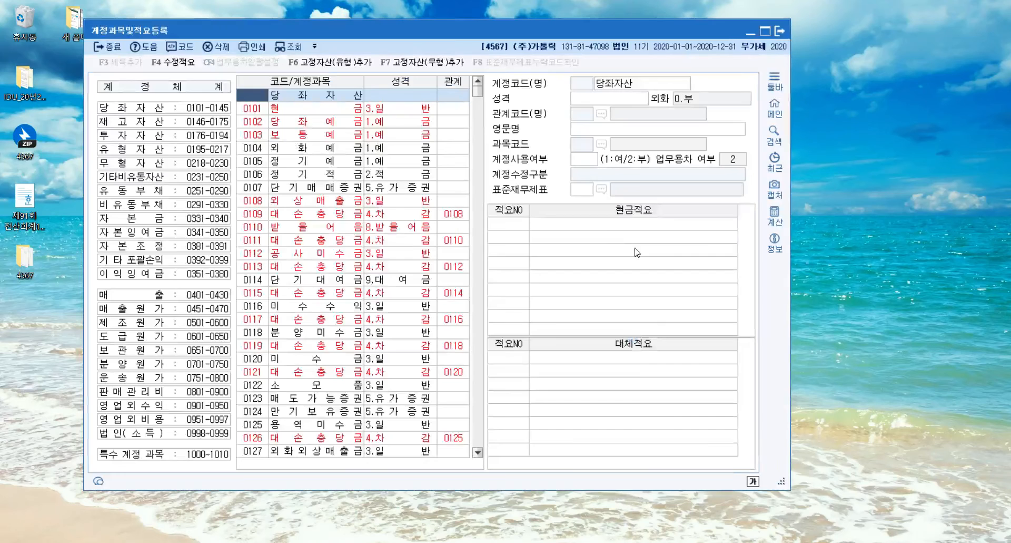
pyautogui.click(320, 267)
pyautogui.click(780, 34)
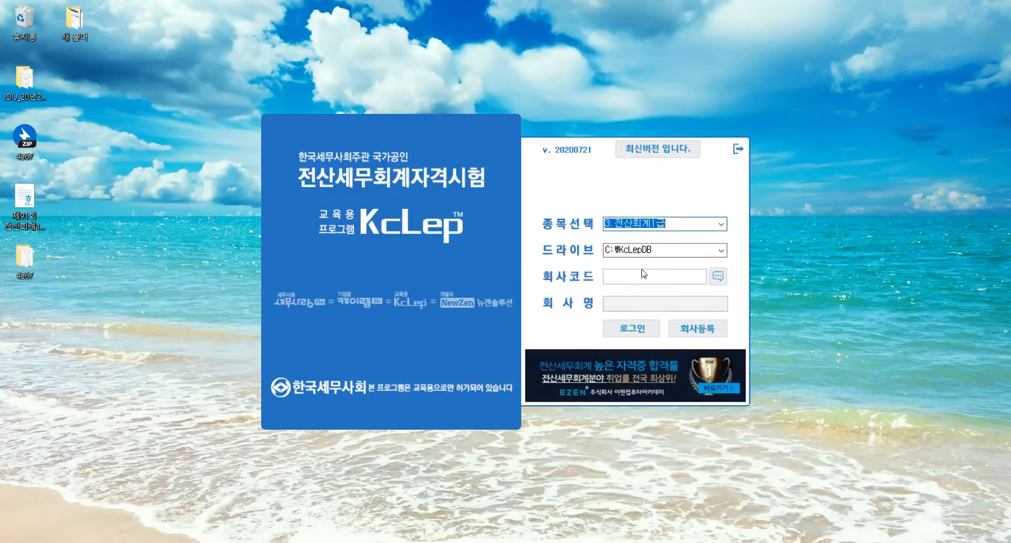
# - Log in to KcLep again with company 4567 (주)가톨릭 under 전산회계1급
pyautogui.click(718, 276)
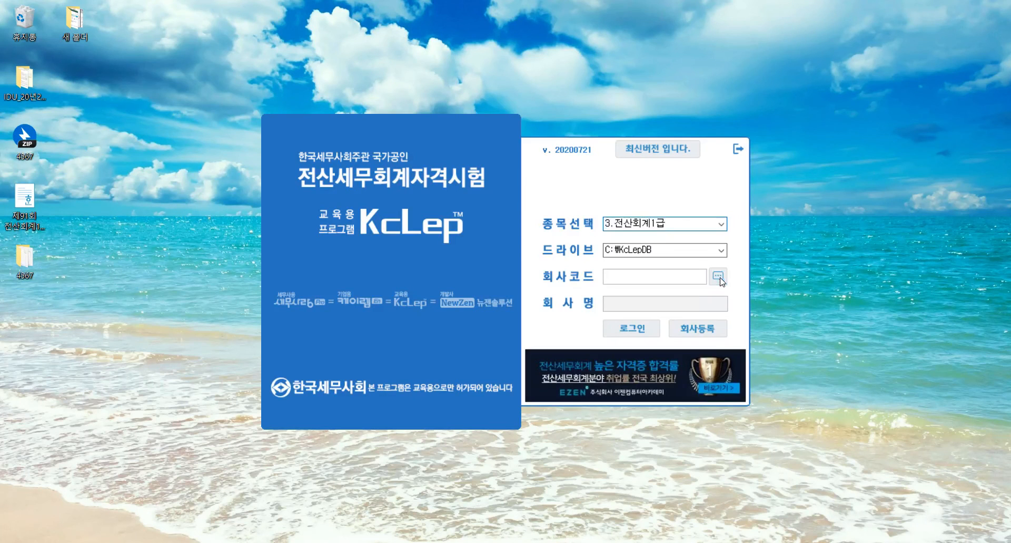
pyautogui.press('Escape')
pyautogui.press('Escape')
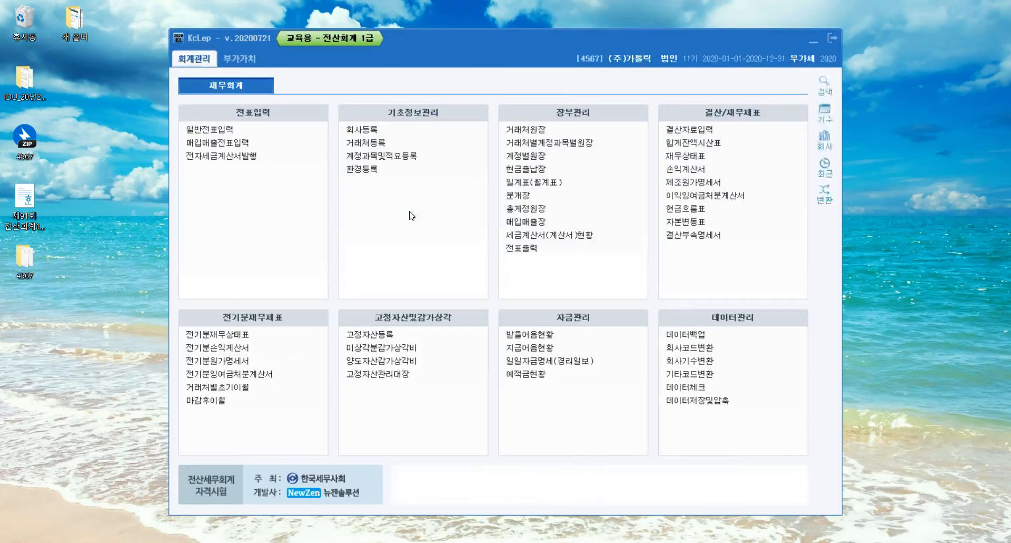
# - Open 계정과목및적요등록, select account 0811 복리후생비 in the 판매관리비 group and start a new cash memo 9
pyautogui.click(368, 161)
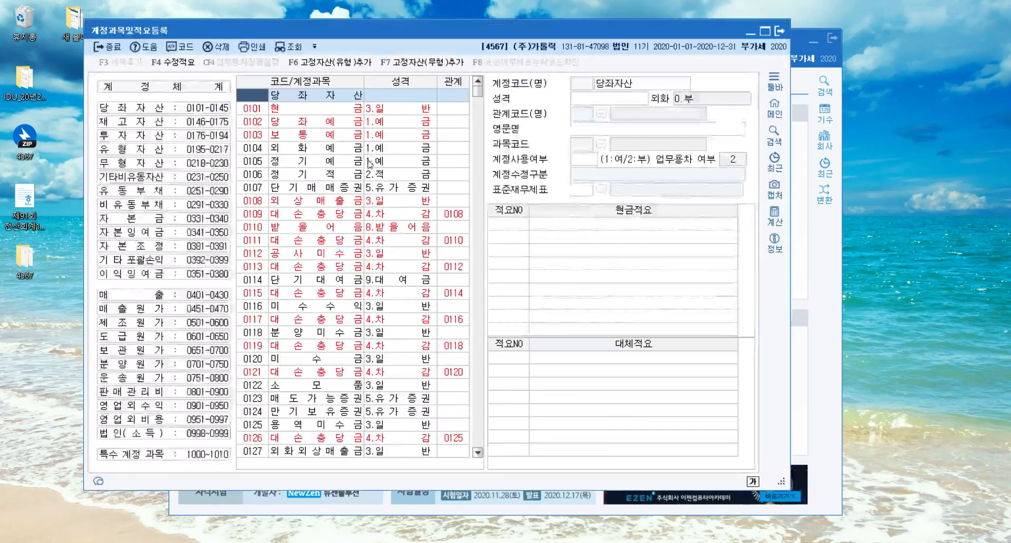
pyautogui.click(205, 392)
pyautogui.scroll(-3, 325, 412)
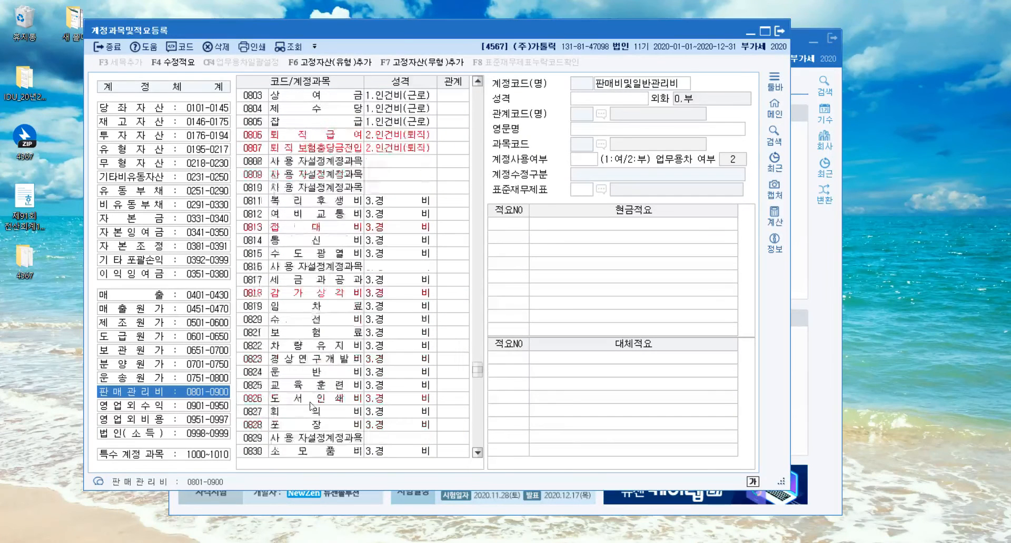
pyautogui.click(321, 204)
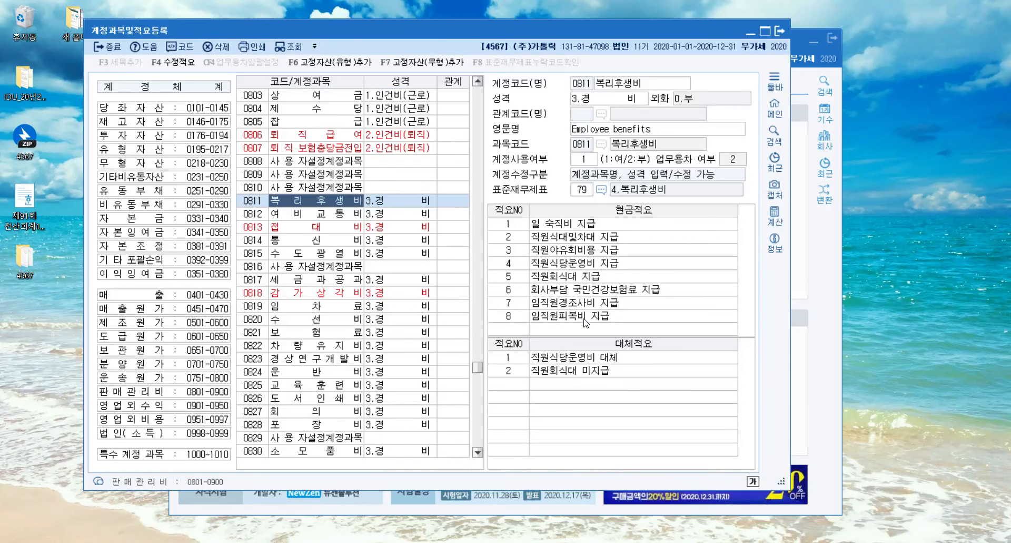
pyautogui.press('Return')
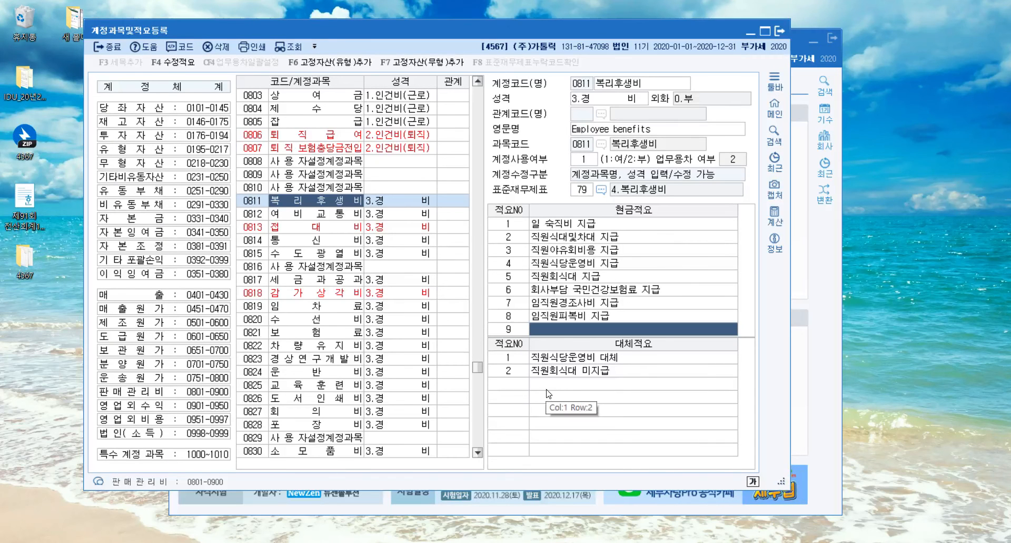
# - Copy the cash memo text from question [2] of the exam document into cash memo 9 as 휴게실 음료 및 차 구입
pyautogui.hotkey('alt', 'Tab')
pyautogui.click(386, 300)
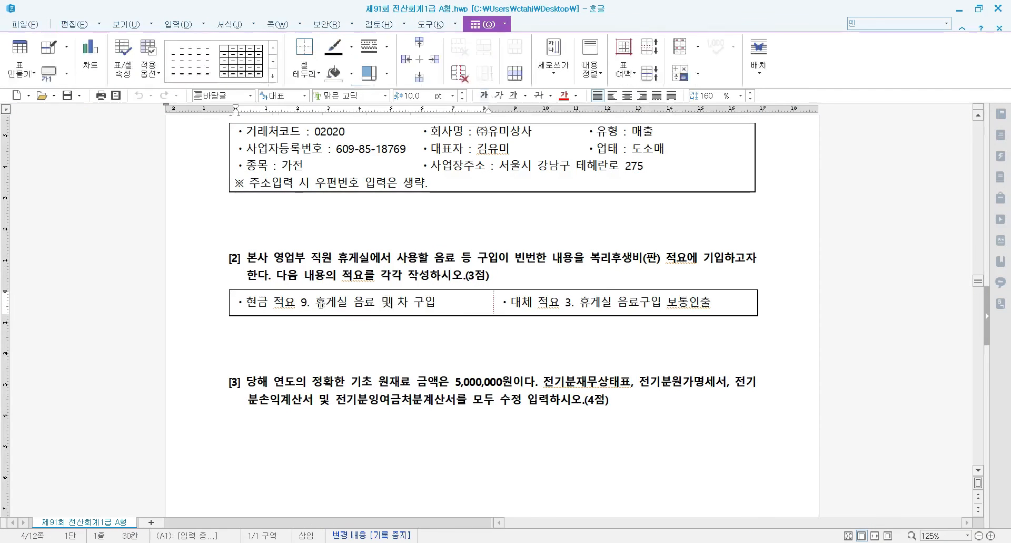
pyautogui.moveTo(316, 303); pyautogui.dragTo(433, 299)
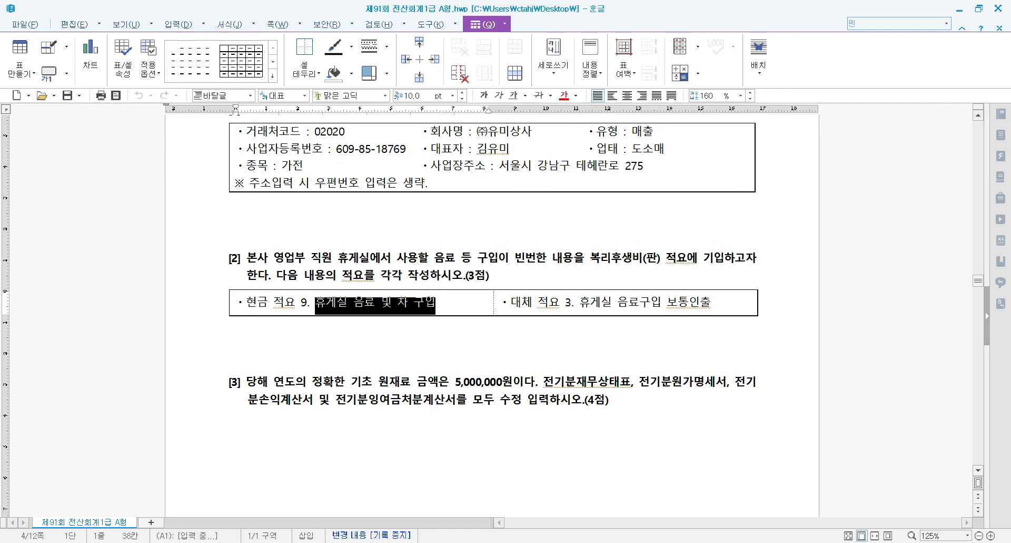
pyautogui.hotkey('ctrl', 'c')
pyautogui.hotkey('alt', 'Tab')
pyautogui.hotkey('ctrl', 'v')
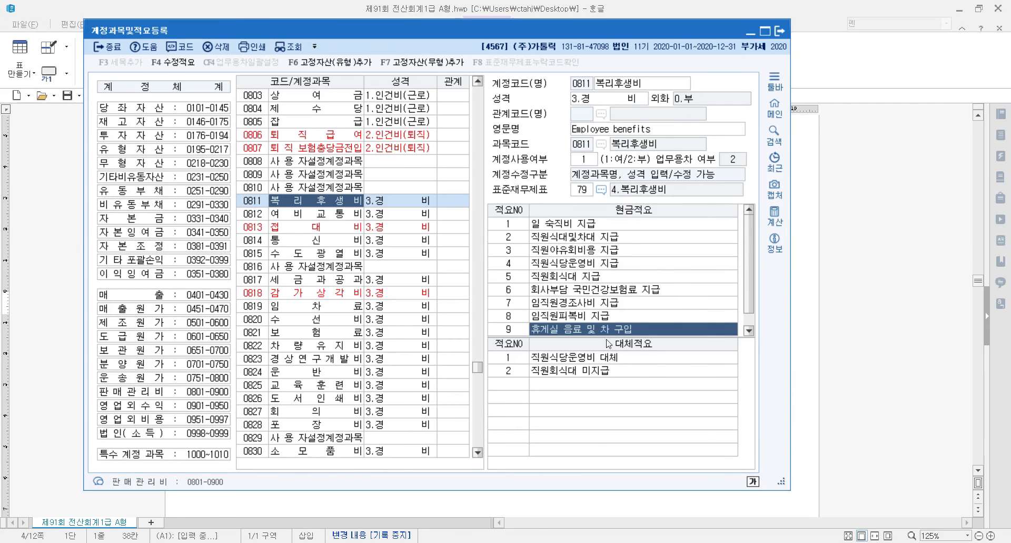
# - Copy the transfer memo text from question [2] into transfer memo 3 of 복리후생비 as 휴게실 음료구입 보통인출
pyautogui.click(510, 383)
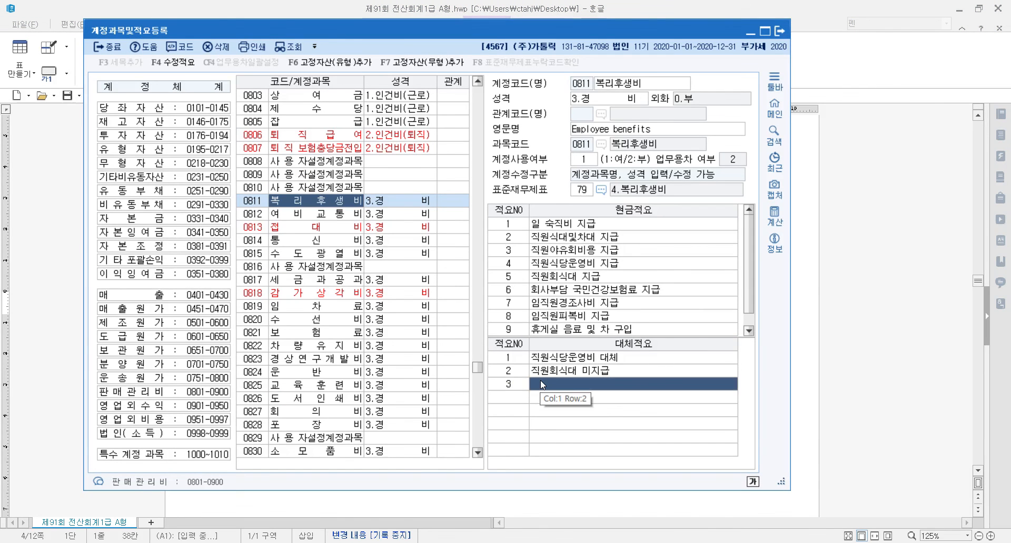
pyautogui.hotkey('alt', 'Tab')
pyautogui.moveTo(579, 302); pyautogui.dragTo(711, 303)
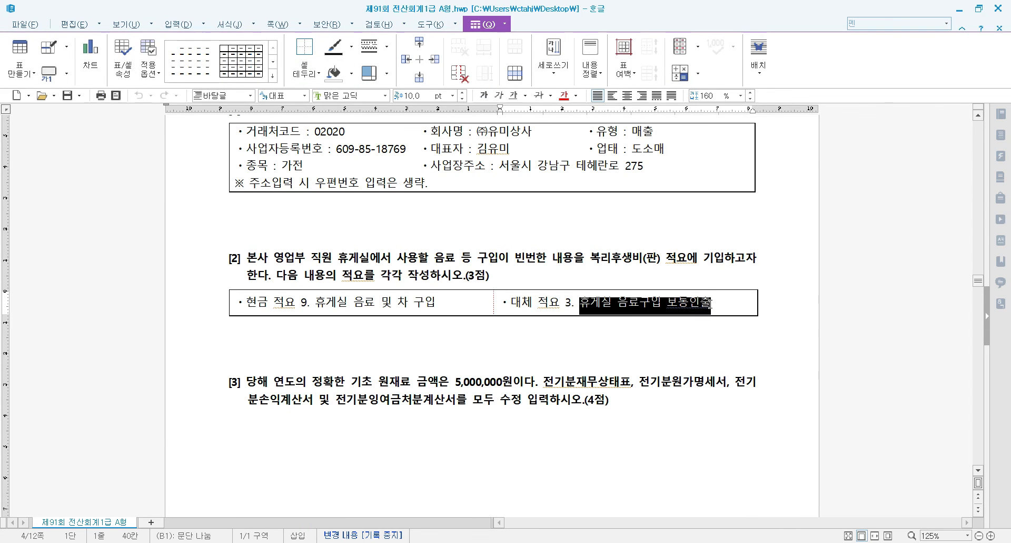
pyautogui.hotkey('alt', 'Tab')
pyautogui.hotkey('ctrl', 'v')
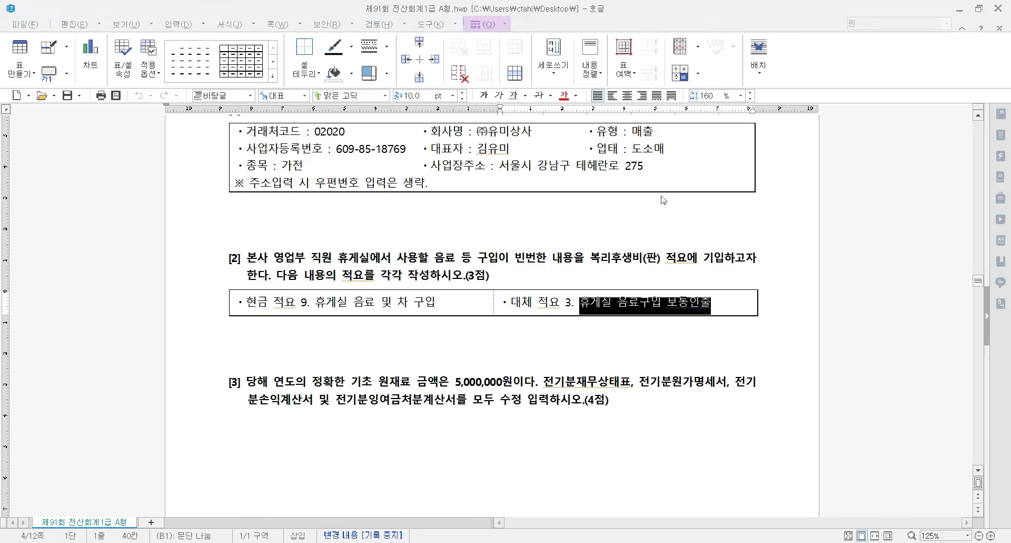
# - Close 계정과목및적요등록 and open 일반전표입력 with the voucher date January 1, 2020
pyautogui.click(779, 31)
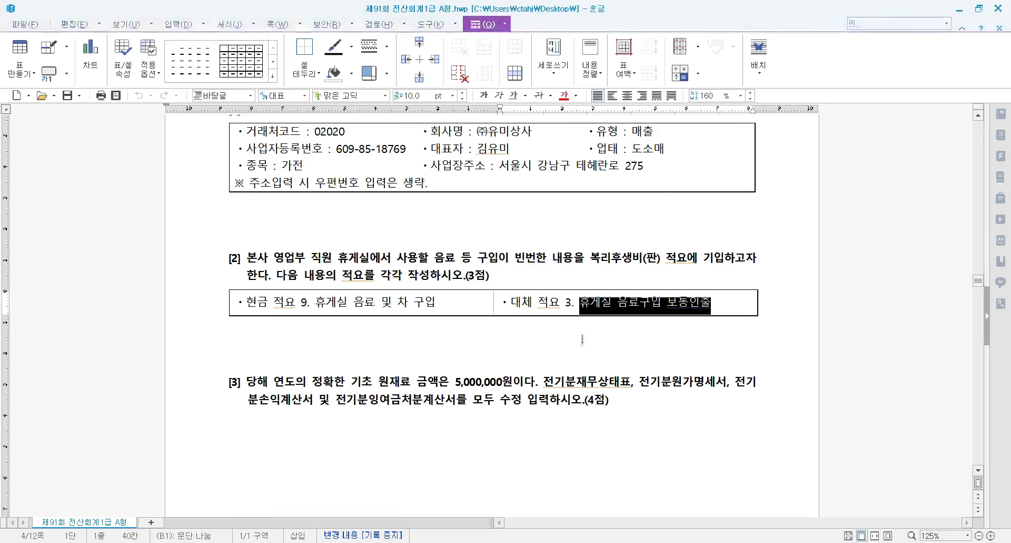
pyautogui.click(540, 357)
pyautogui.hotkey('alt', 'Tab')
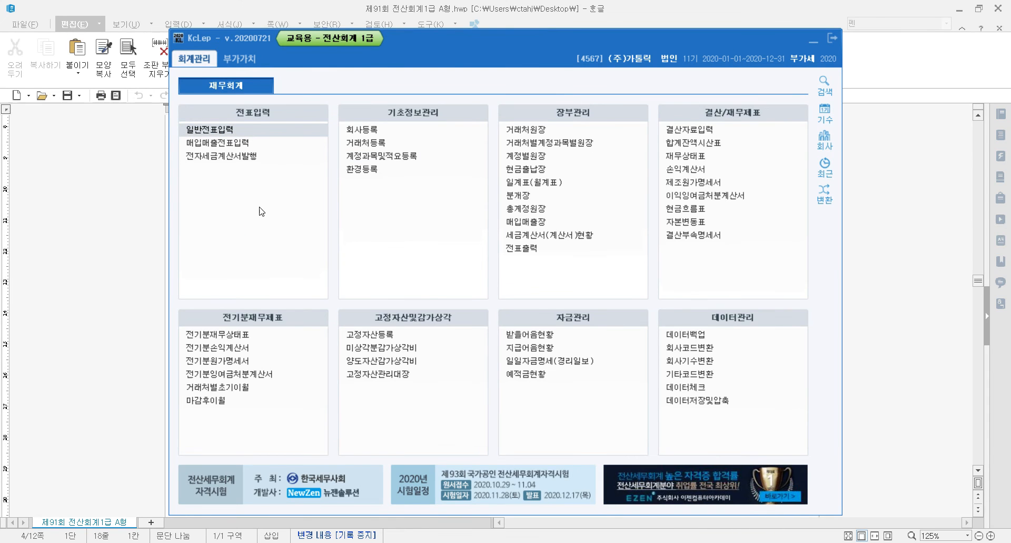
pyautogui.press('Return')
pyautogui.write('011')
pyautogui.press('Return')
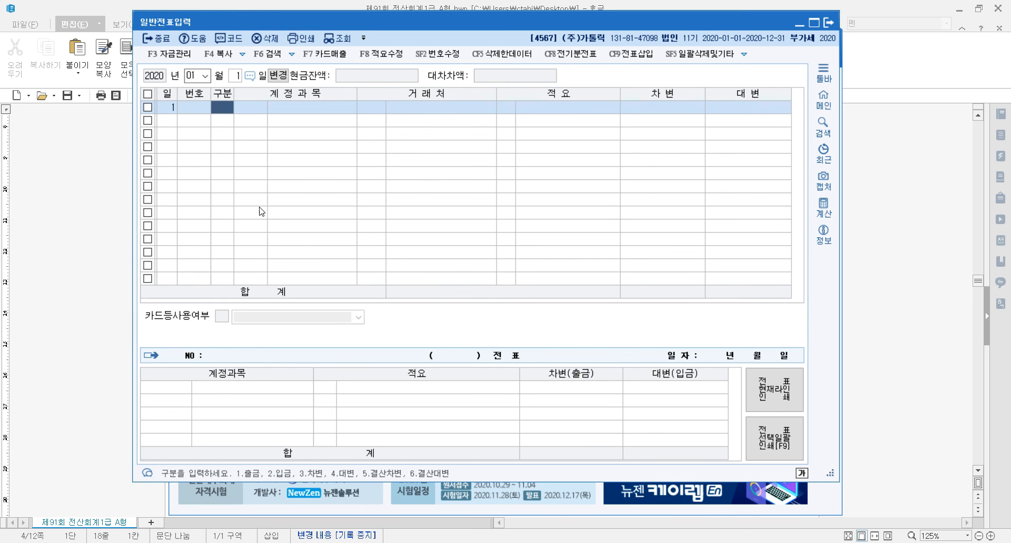
# - Enter a test 출금 line for 0811 복리후생비 without a vendor and check its cash memo list
pyautogui.write('1')
pyautogui.press('Return')
pyautogui.write('811')
pyautogui.press('Return')
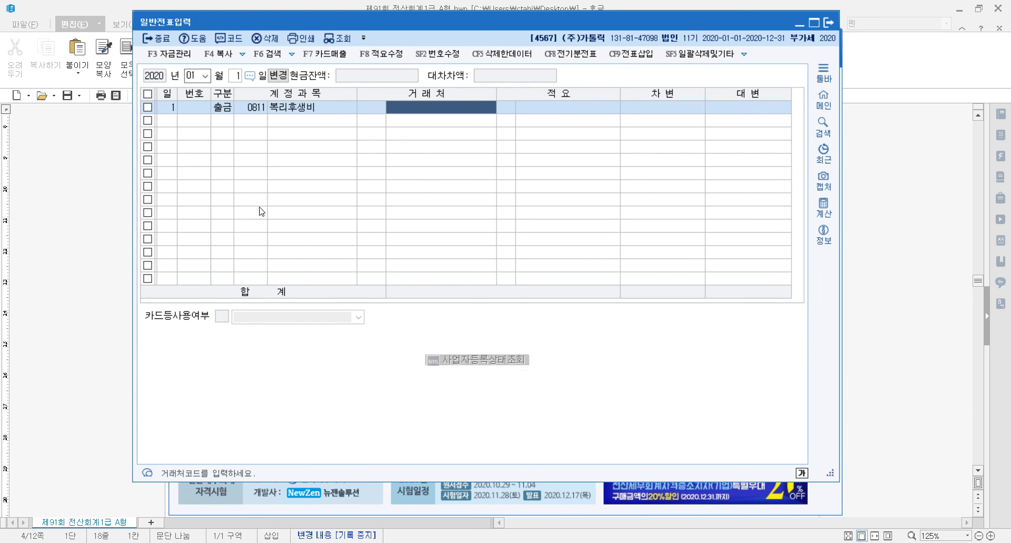
pyautogui.press('Return')
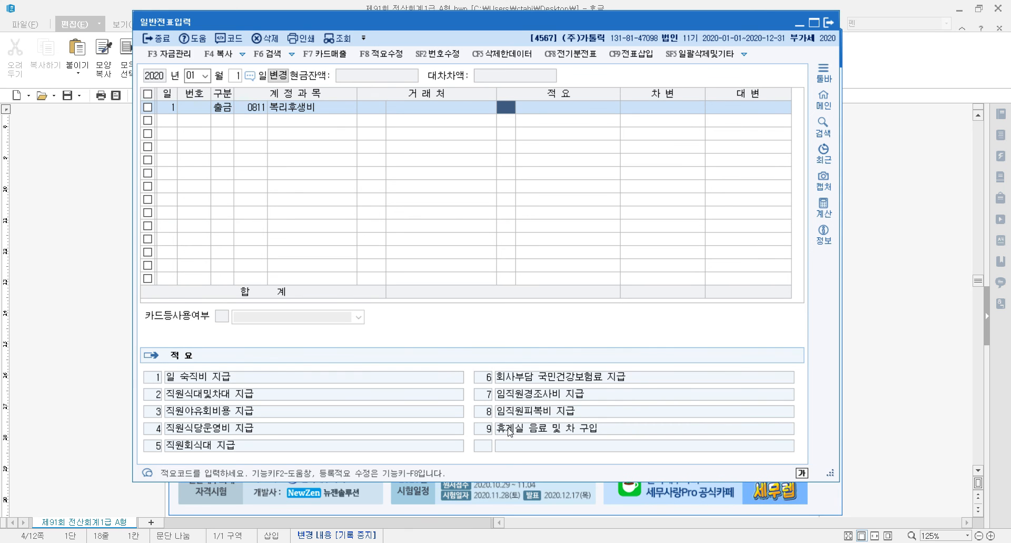
# - Change the test line's type to 차변, check its transfer memo list and apply memo 2 직원회식대 미지급
pyautogui.click(221, 109)
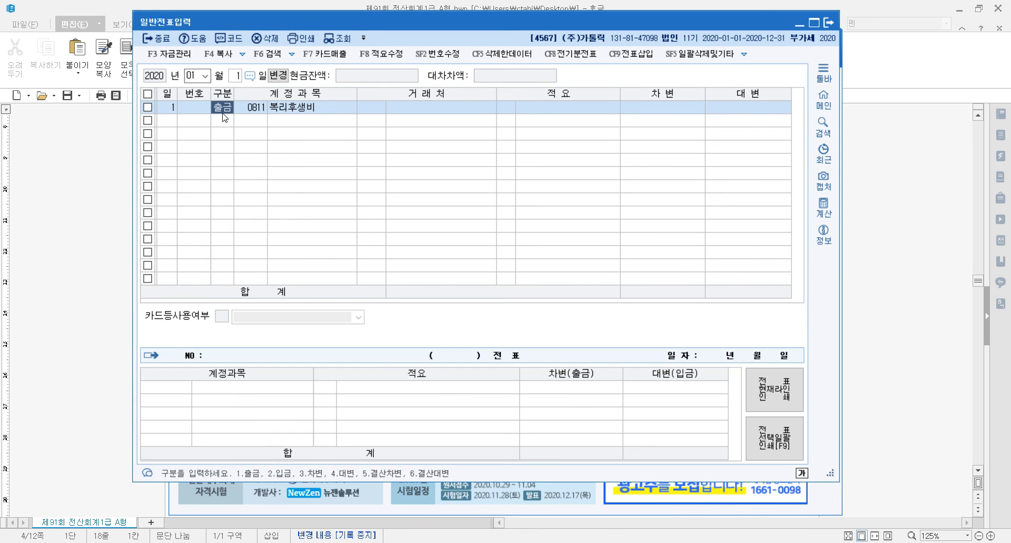
pyautogui.write('3')
pyautogui.press('Return')
pyautogui.press('Return')
pyautogui.press('Return')
pyautogui.press('Return')
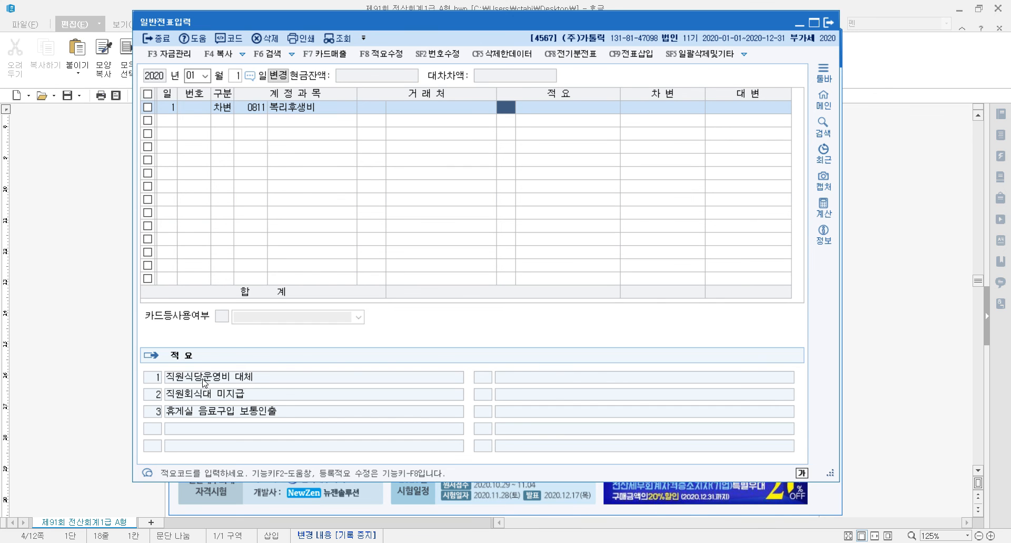
pyautogui.write('2')
pyautogui.press('Return')
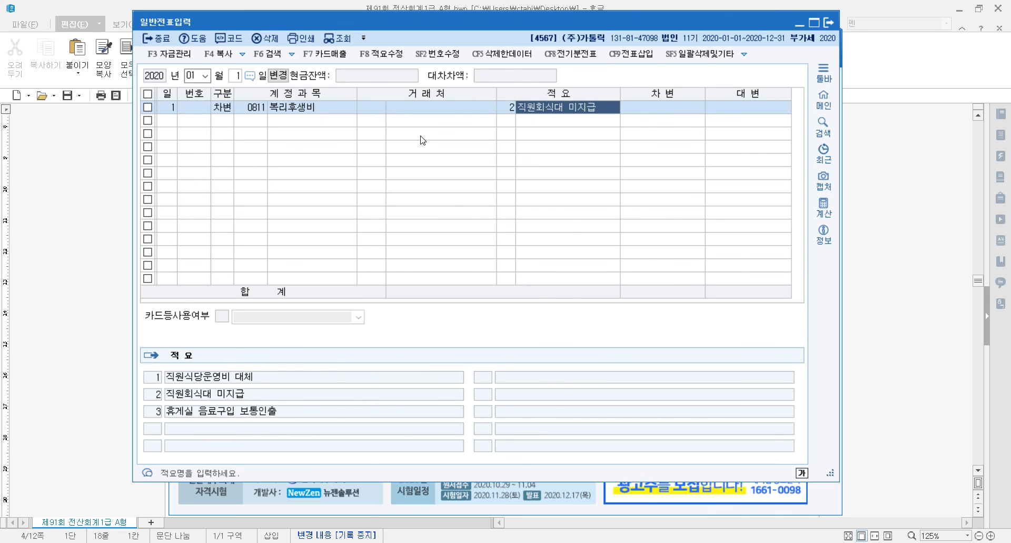
# - Delete the test 복리후생비 line and leave 일반전표입력
pyautogui.click(451, 112)
pyautogui.click(265, 38)
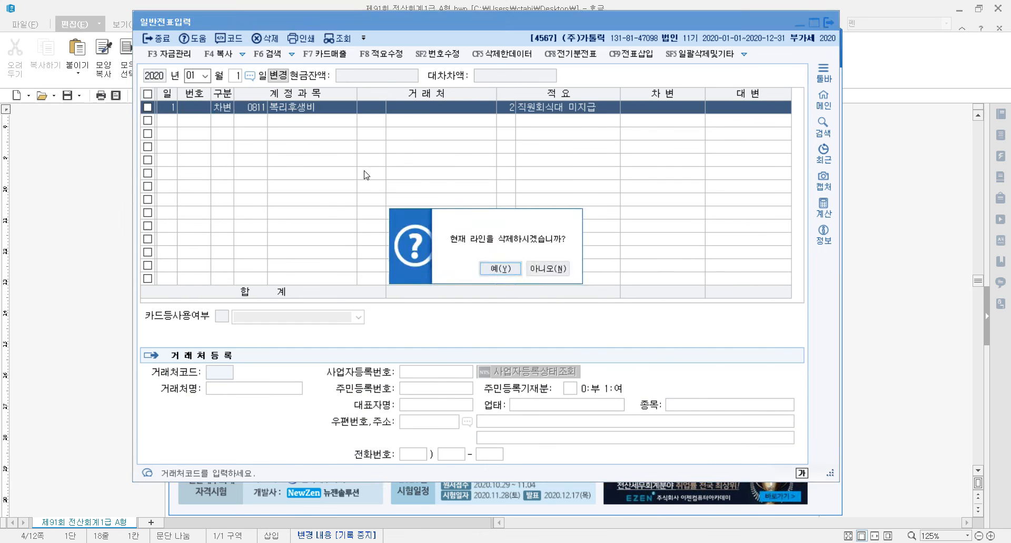
pyautogui.press('Return')
pyautogui.click(831, 24)
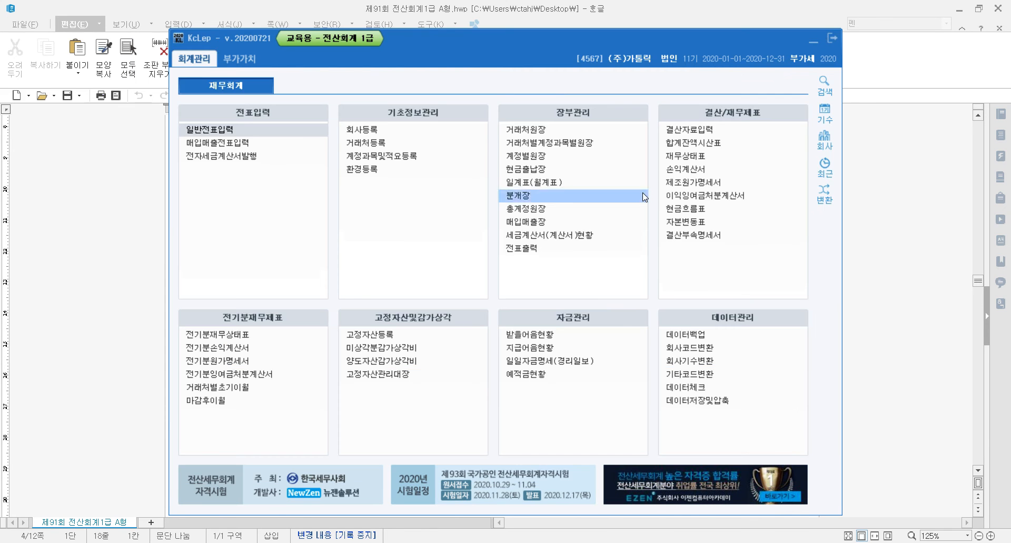
# - Switch to the exam document and read question [3] on the beginning 원재료 amount and the prior-period statements to correct
pyautogui.click(132, 208)
pyautogui.click(347, 341)
pyautogui.scroll(-1, 347, 340)
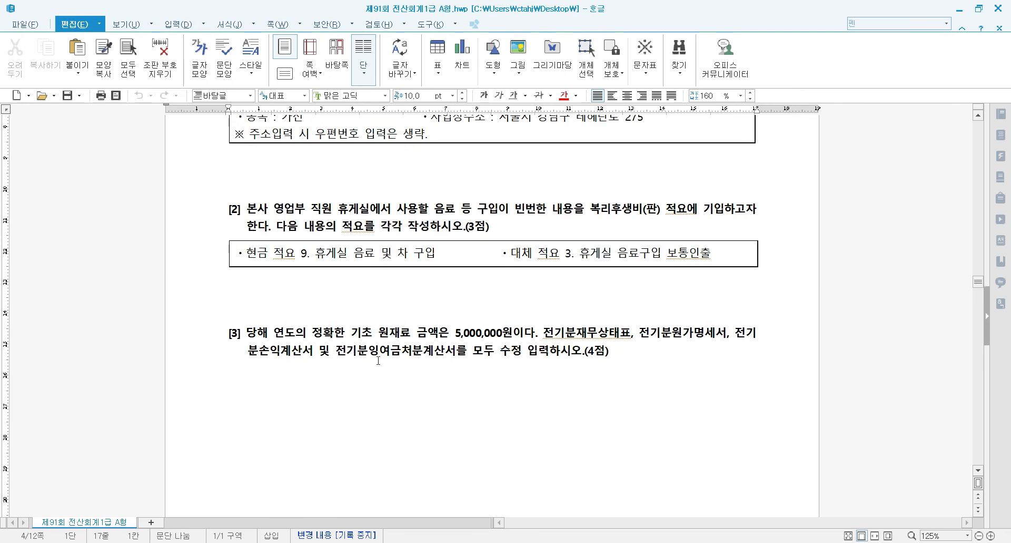
pyautogui.scroll(-1, 366, 352)
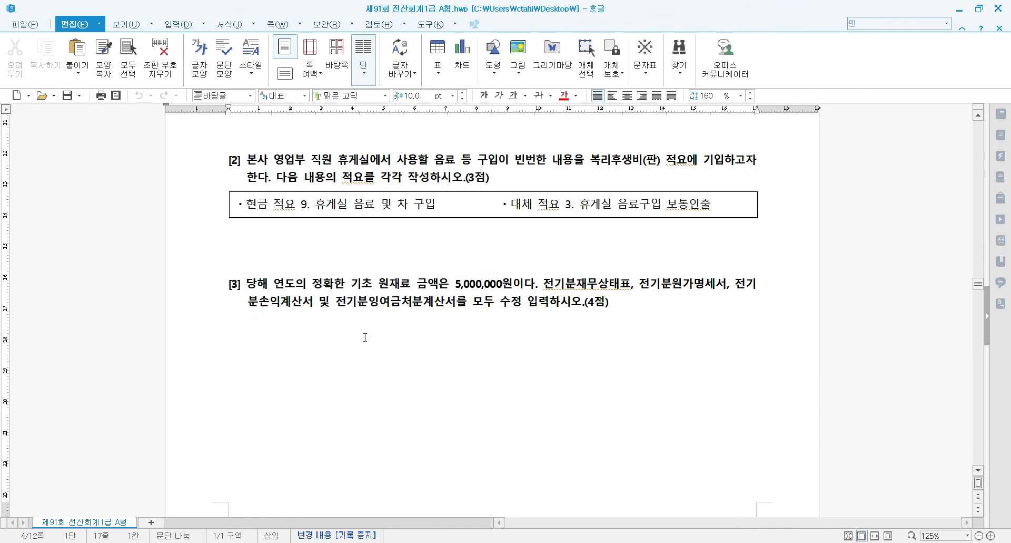
pyautogui.click(284, 303)
pyautogui.moveTo(244, 279); pyautogui.dragTo(450, 290)
pyautogui.click(484, 287)
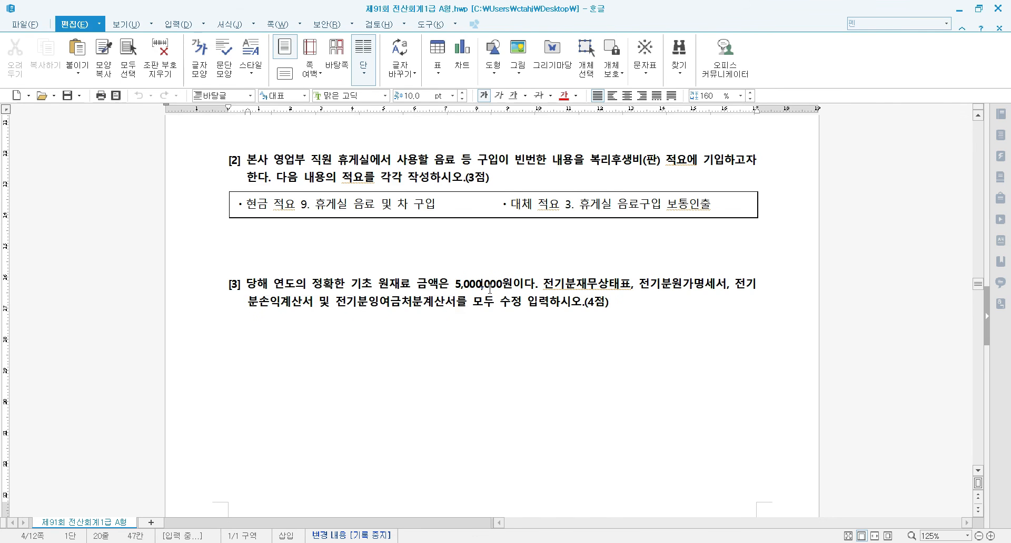
pyautogui.click(550, 281)
pyautogui.click(616, 288)
pyautogui.click(726, 285)
pyautogui.moveTo(476, 304); pyautogui.dragTo(611, 304)
pyautogui.click(421, 347)
pyautogui.scroll(-9, 410, 356)
pyautogui.scroll(7, 400, 358)
pyautogui.click(354, 212)
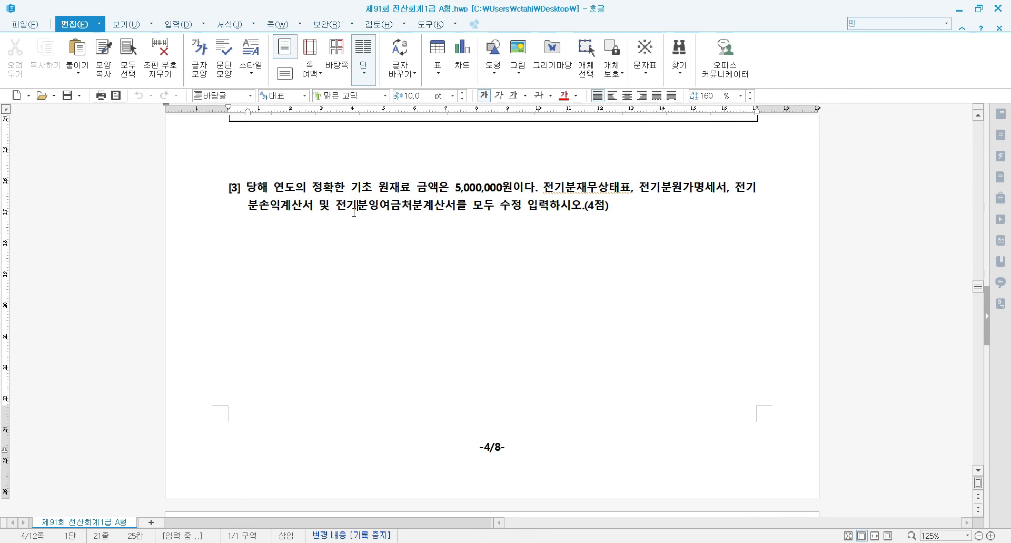
pyautogui.scroll(3, 428, 243)
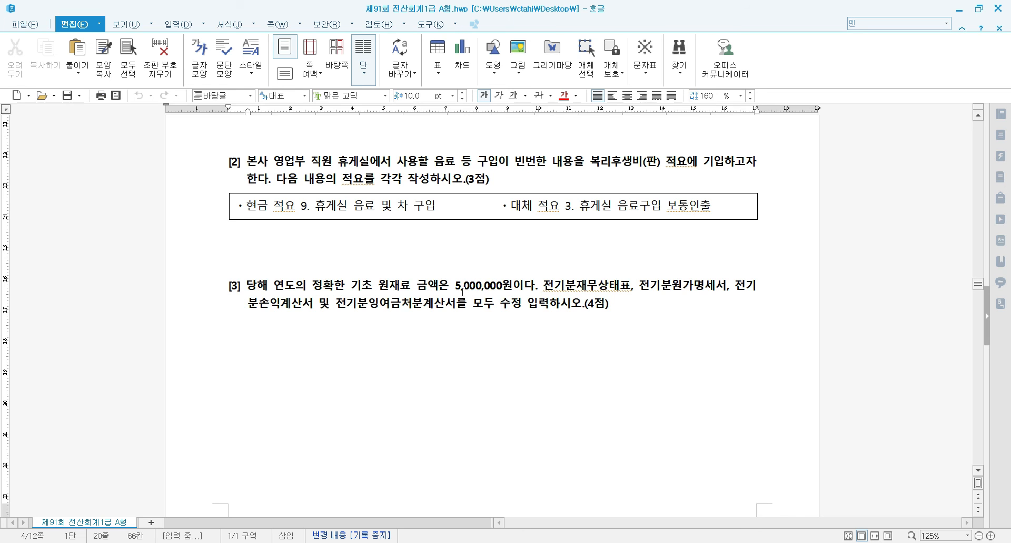
# - Reread the statements question [3] lists for correction, switch to KcLep and open 전기분재무상태표
pyautogui.click(618, 301)
pyautogui.click(592, 287)
pyautogui.click(606, 320)
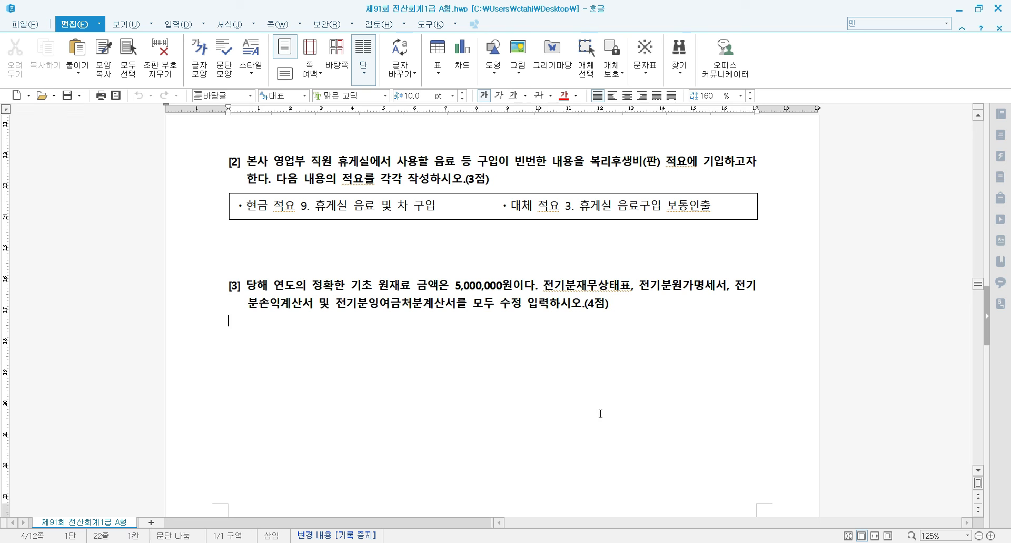
pyautogui.click(348, 306)
pyautogui.hotkey('alt', 'Tab')
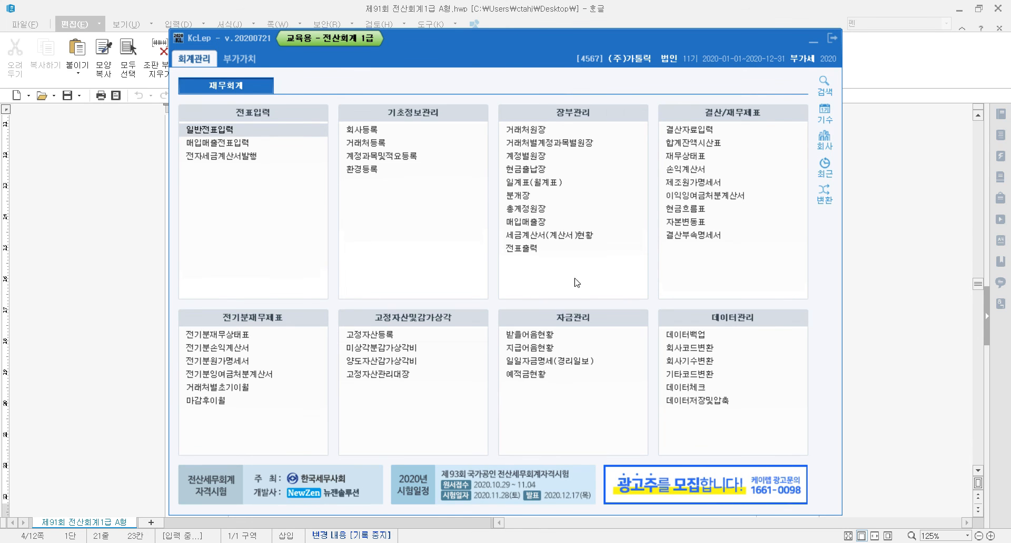
pyautogui.click(235, 337)
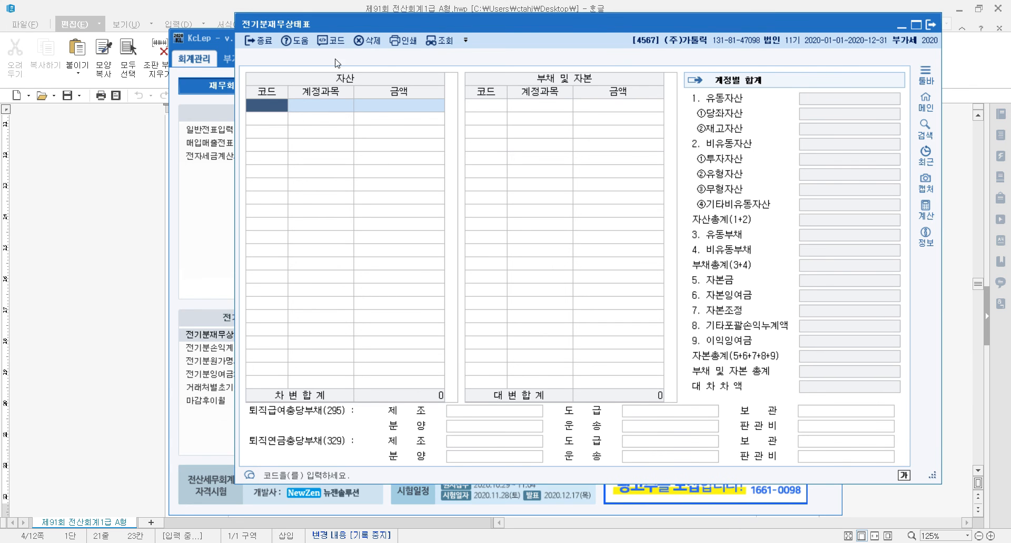
# - Recheck question [3]'s full instruction in the exam document and return to KcLep's 전기분재무상태표
pyautogui.click(81, 209)
pyautogui.click(337, 332)
pyautogui.click(508, 308)
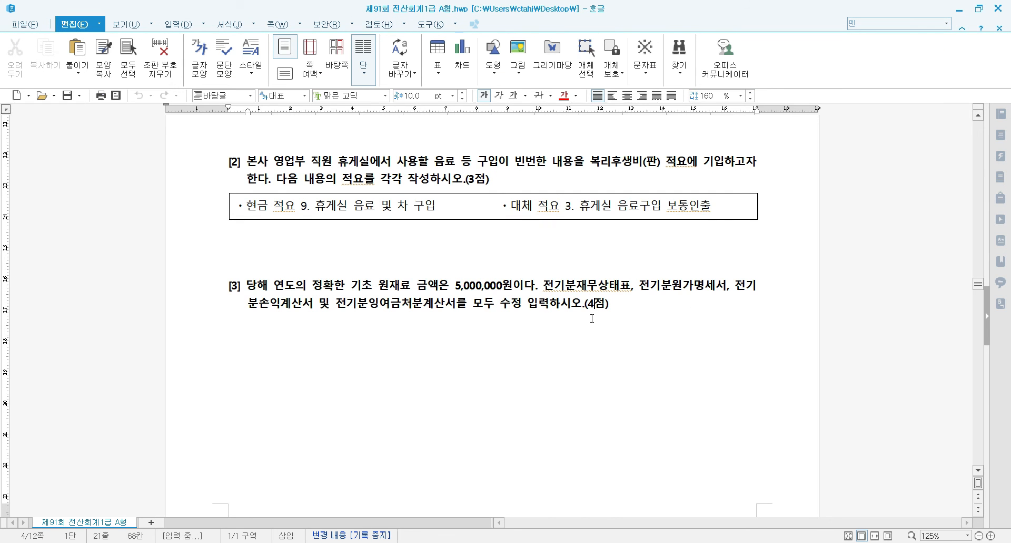
pyautogui.click(616, 305)
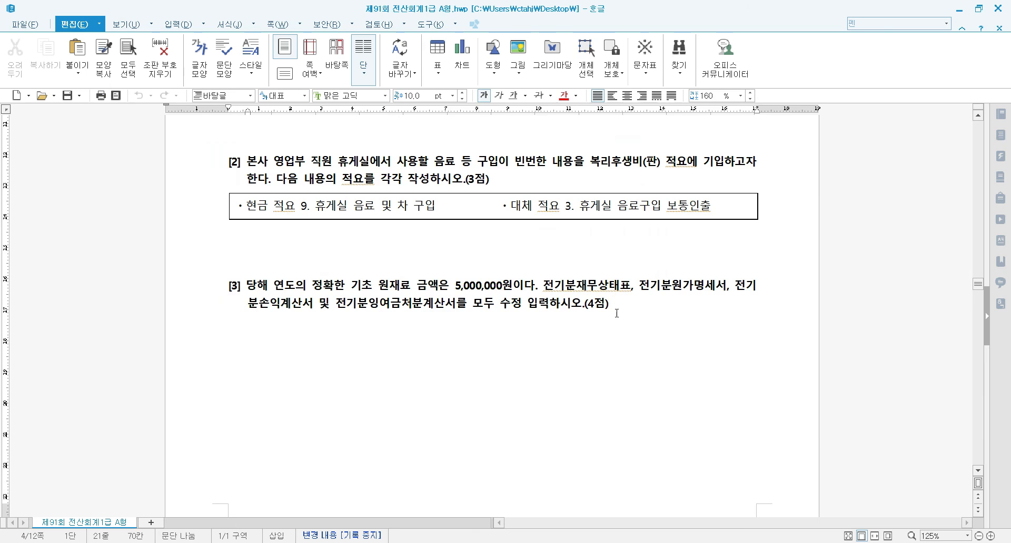
pyautogui.hotkey('alt', 'Tab')
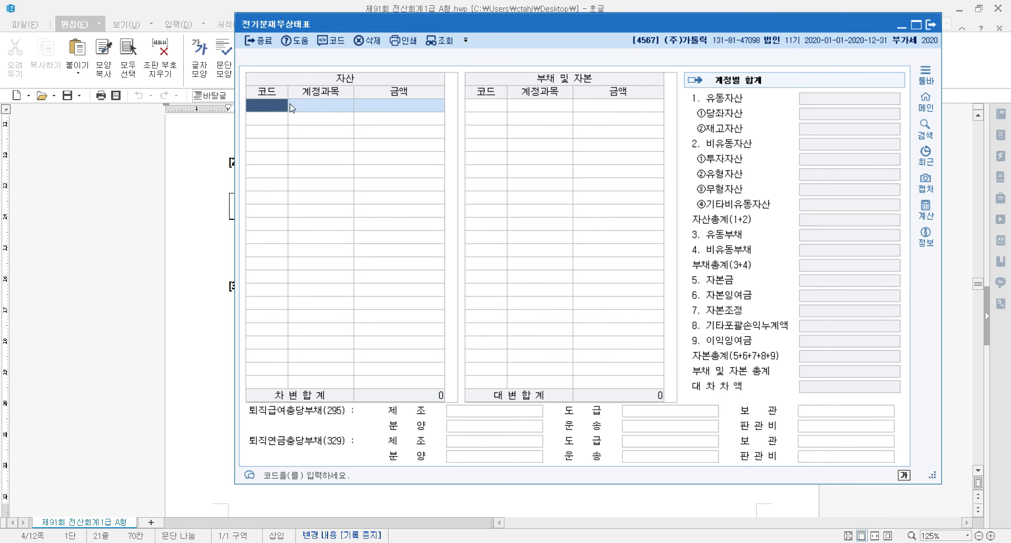
# - Add account 0153 원재료 with amount 5,000,000 to the asset side of 전기분재무상태표 and close the statement
pyautogui.press('F2')
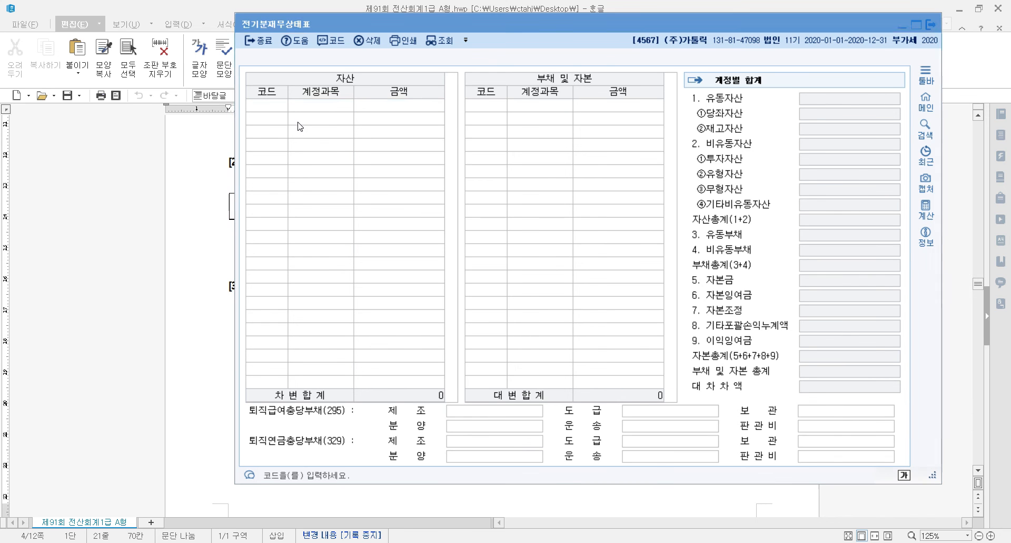
pyautogui.press('Escape')
pyautogui.write('153')
pyautogui.press('Return')
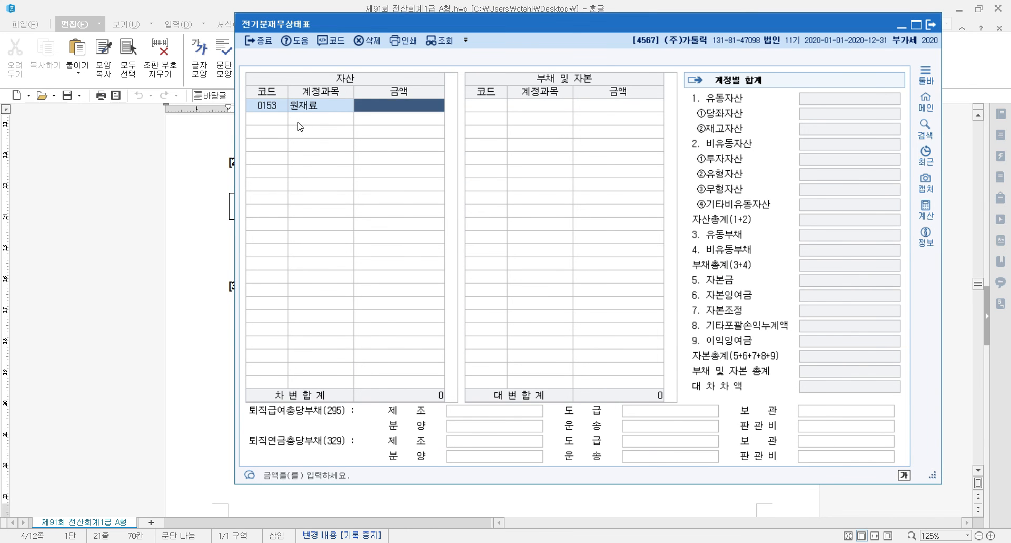
pyautogui.click(309, 105)
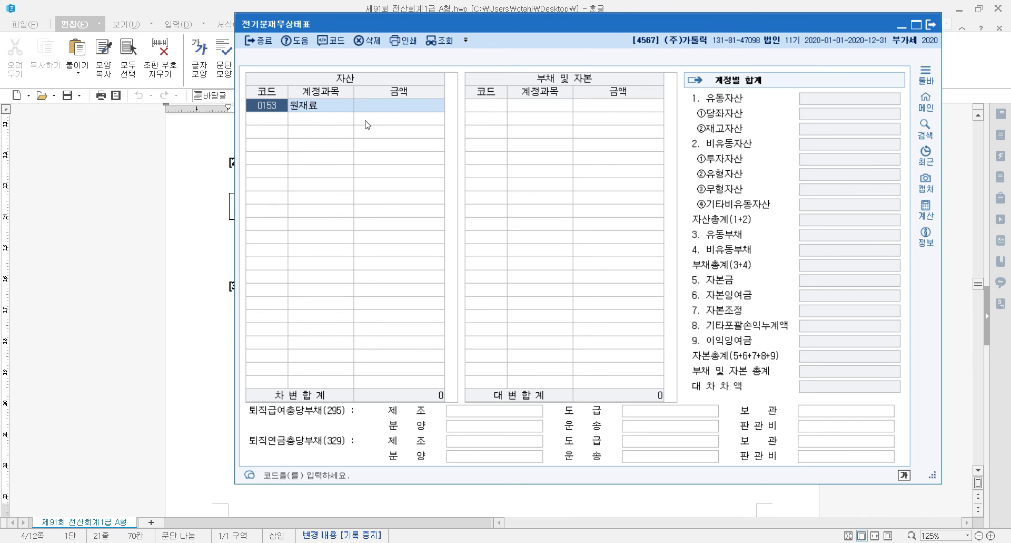
pyautogui.click(387, 111)
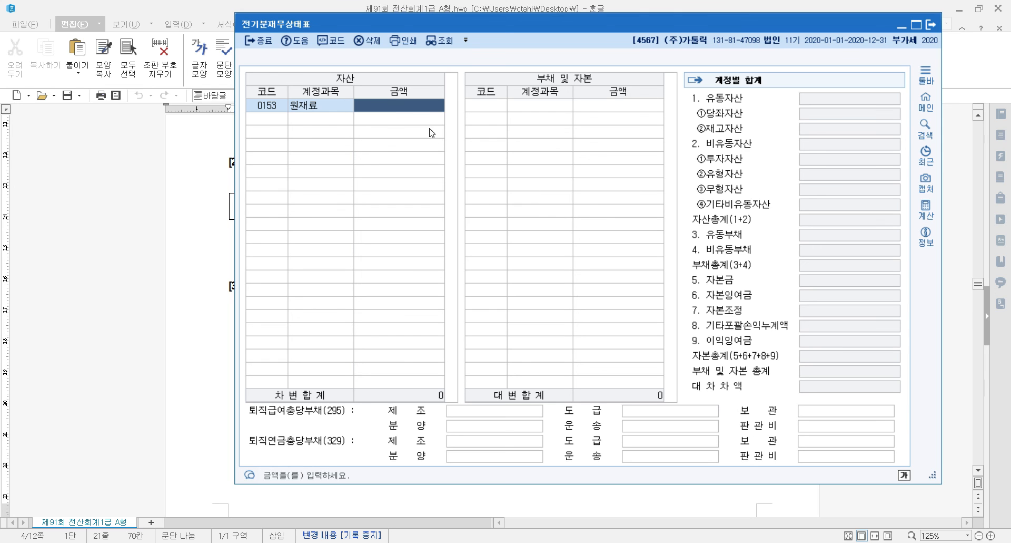
pyautogui.write('5000000')
pyautogui.press('Return')
pyautogui.click(322, 107)
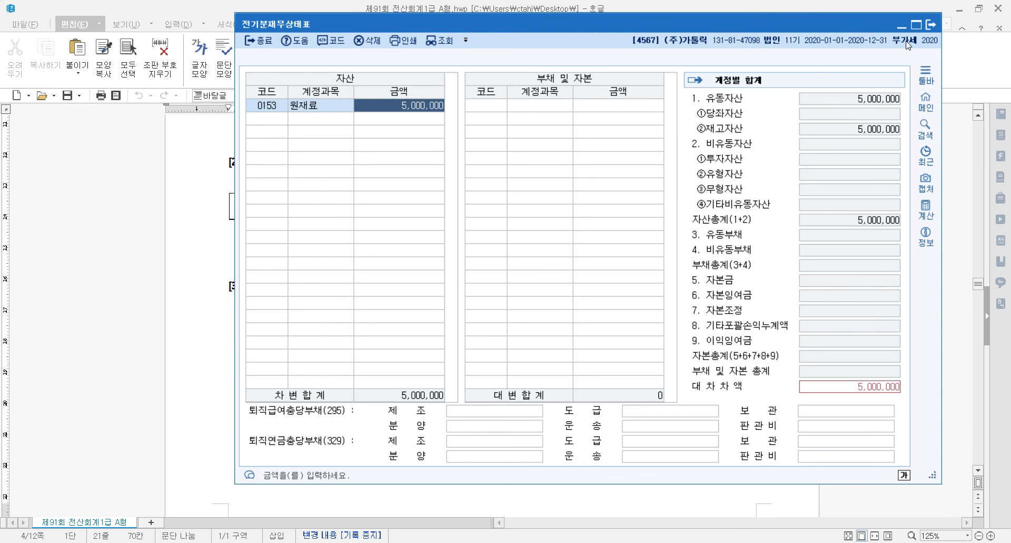
pyautogui.click(930, 24)
# - Check the statement order in question [3], switch to KcLep and view 전기분원가명세서 and 전기분손익계산서 in turn
pyautogui.click(702, 282)
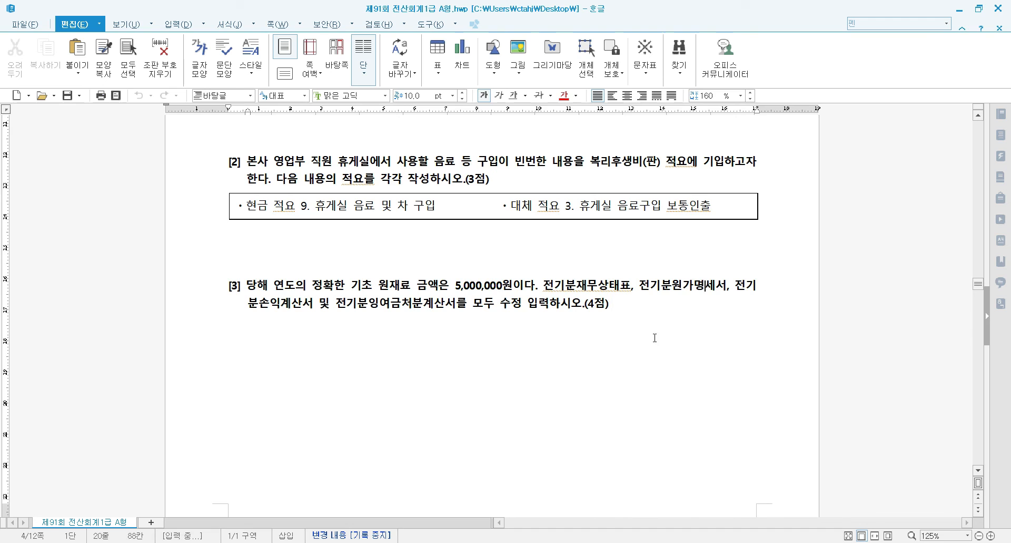
pyautogui.hotkey('alt', 'Tab')
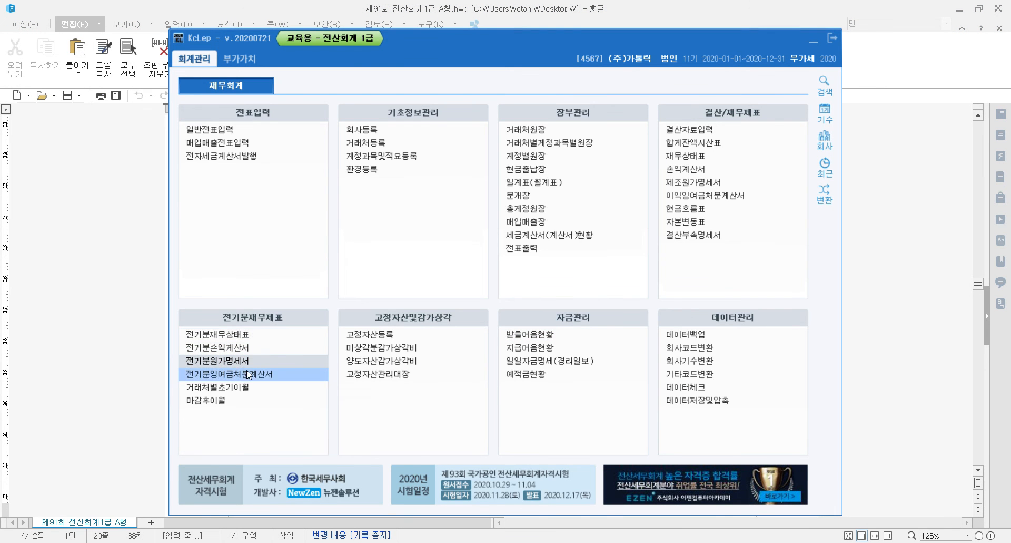
pyautogui.click(244, 364)
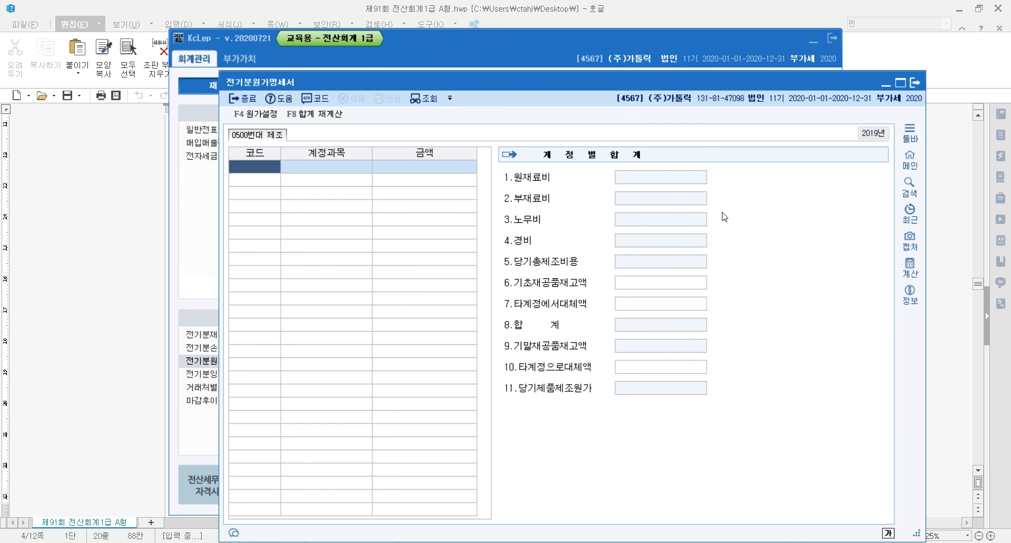
pyautogui.click(915, 83)
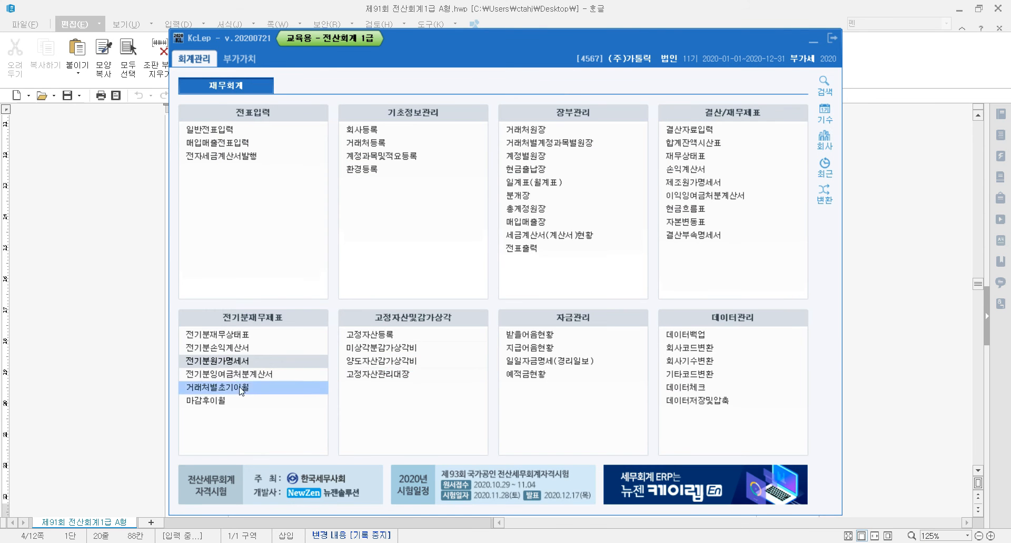
pyautogui.click(221, 347)
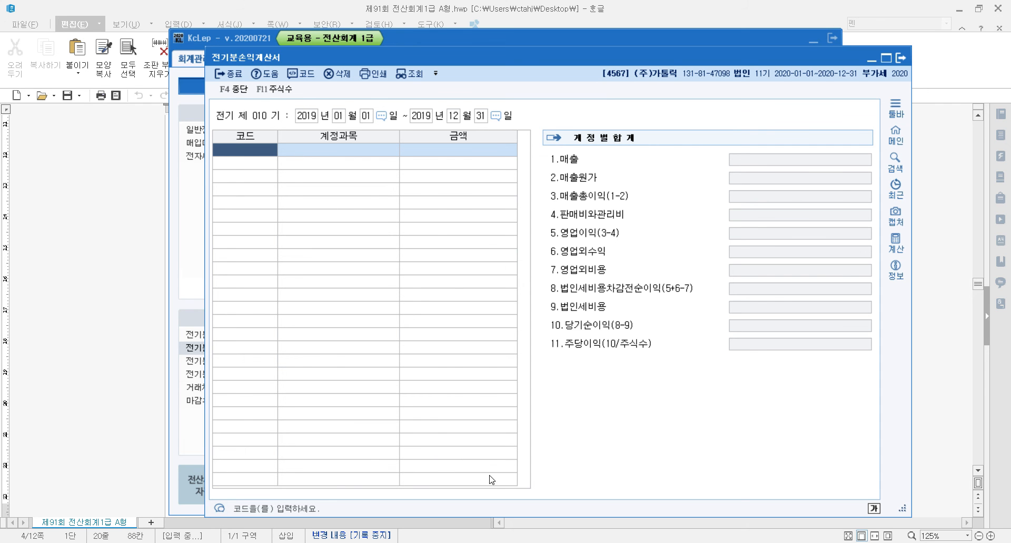
pyautogui.click(897, 58)
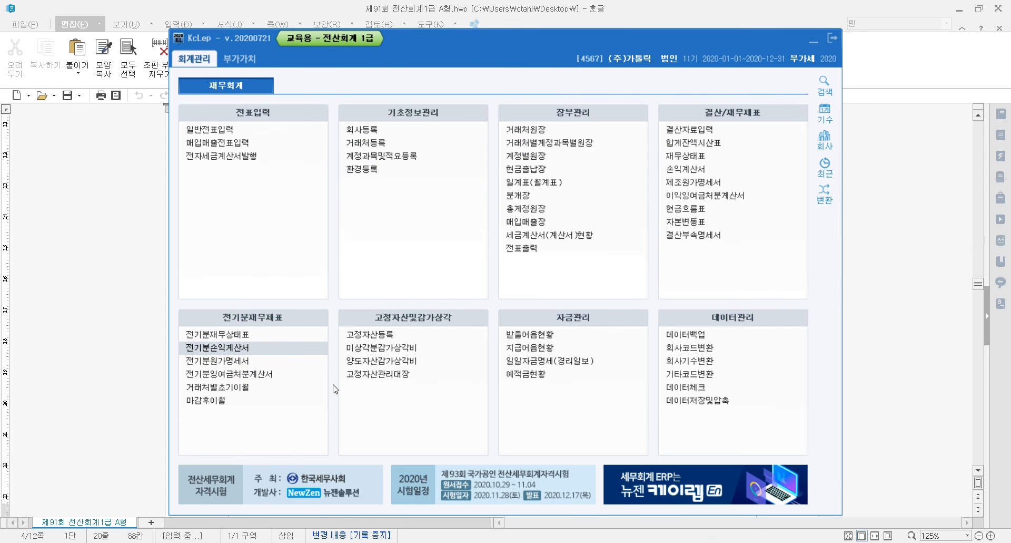
# - Open 전기분잉여금처분계산서, examine the 당기순이익 line's amount field and close the statement
pyautogui.click(322, 375)
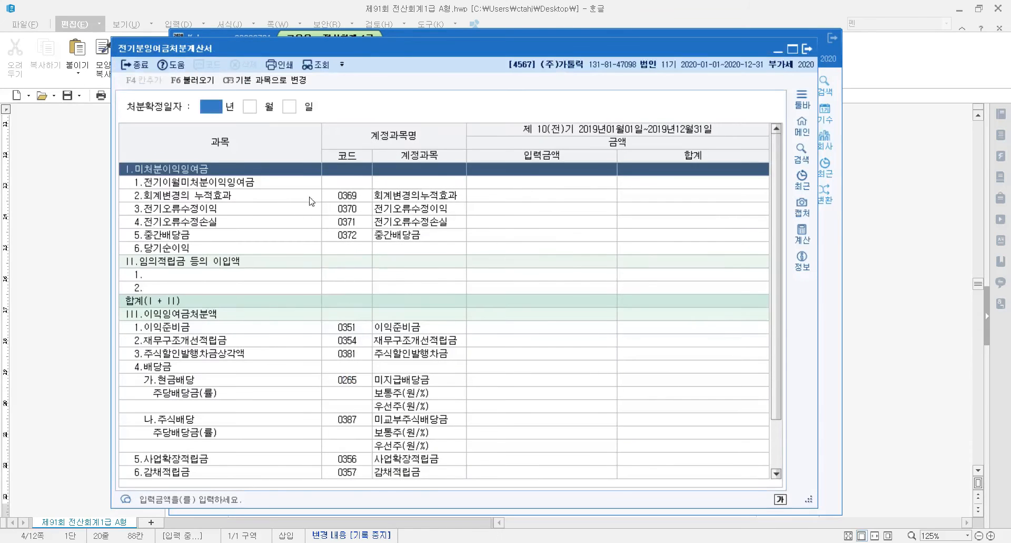
pyautogui.scroll(-1, 192, 332)
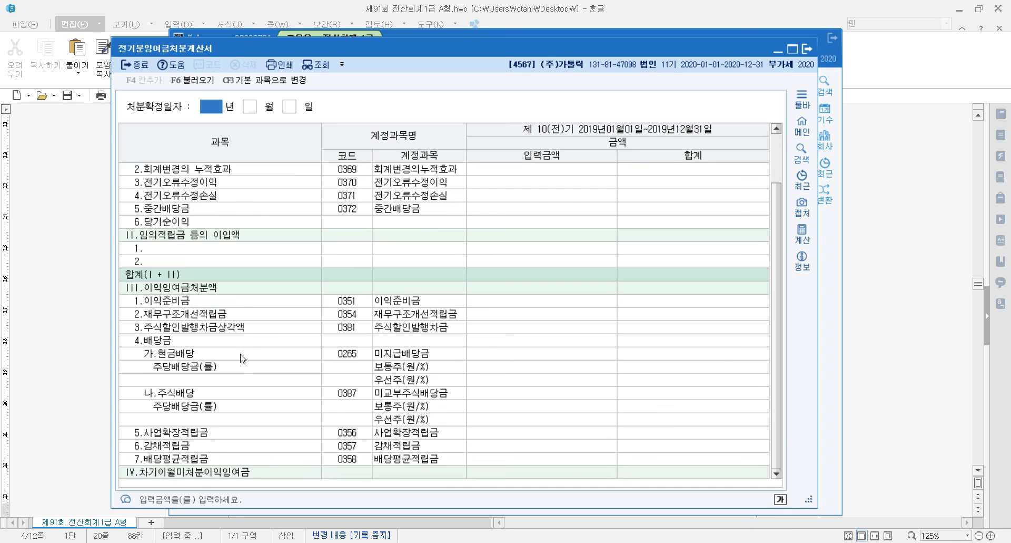
pyautogui.click(215, 226)
pyautogui.click(537, 230)
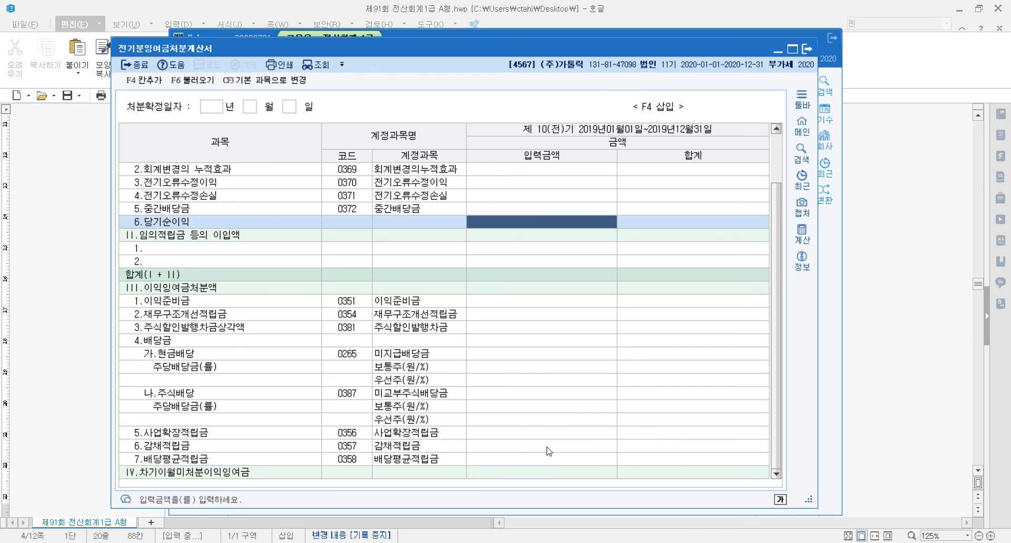
pyautogui.click(807, 49)
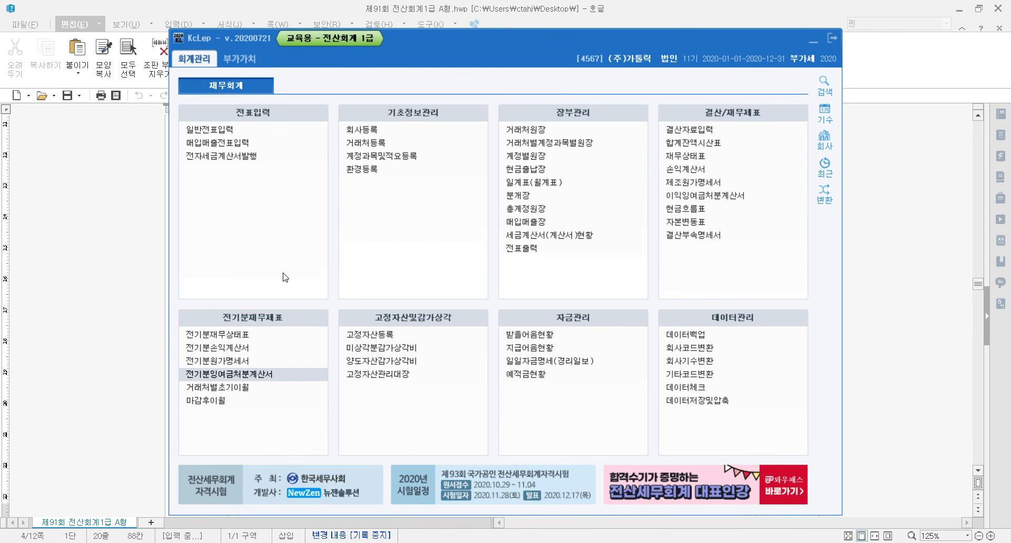
# - Reopen 전기분재무상태표, check the 원재료 line's amount and close the statement
pyautogui.click(209, 335)
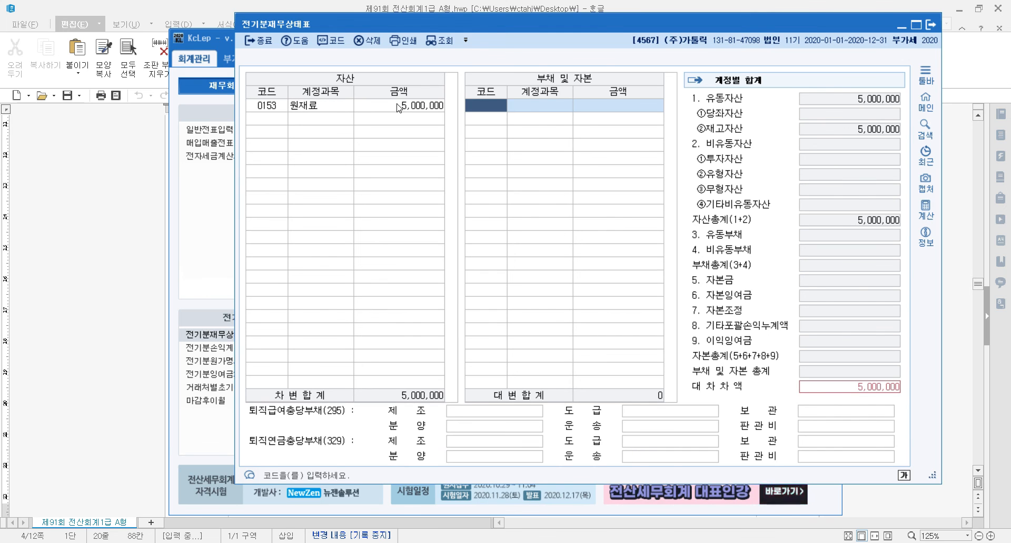
pyautogui.click(417, 108)
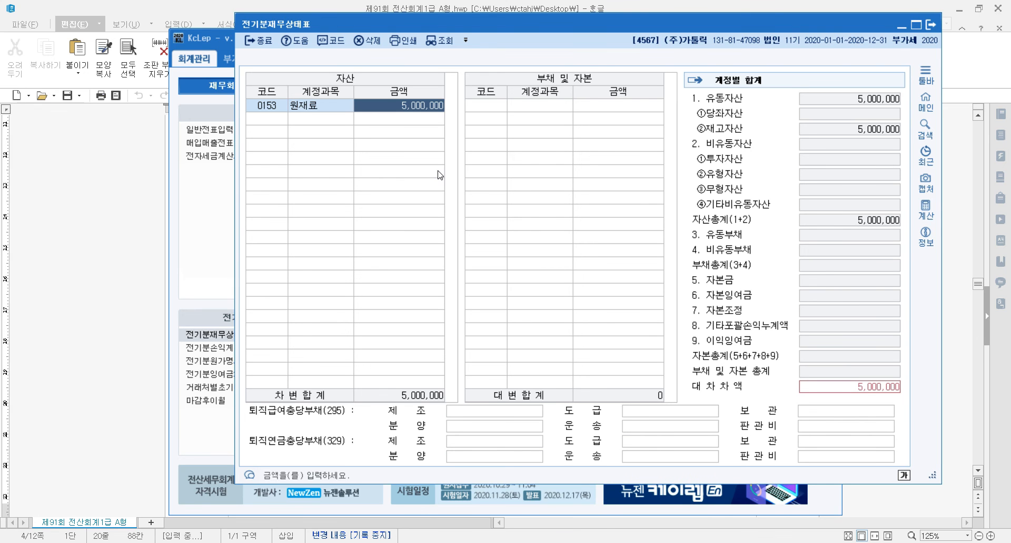
pyautogui.click(940, 26)
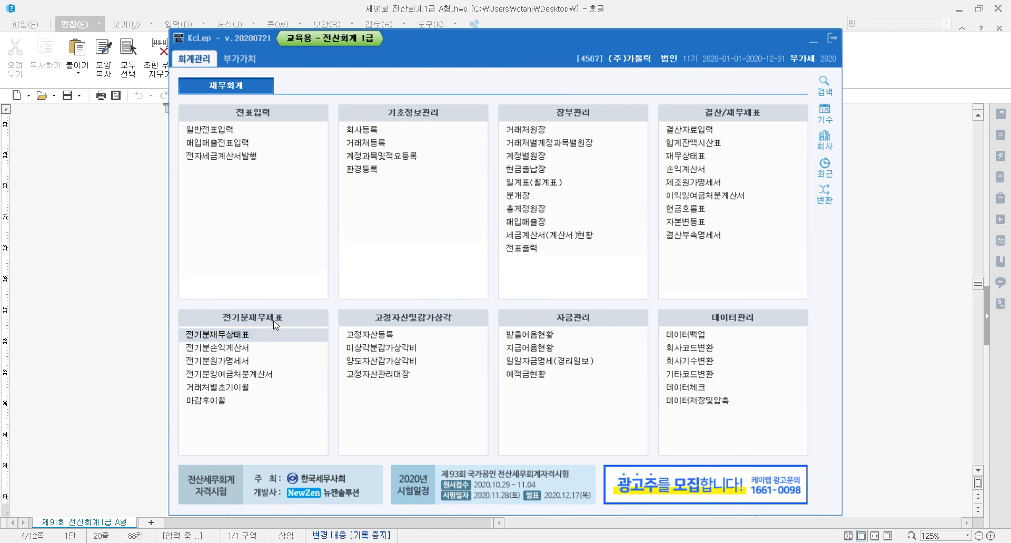
# - Switch to the exam document and study the beginning 원재료 amount stated in question [3]
pyautogui.click(84, 244)
pyautogui.click(273, 294)
pyautogui.moveTo(255, 295); pyautogui.dragTo(532, 283)
pyautogui.click(468, 298)
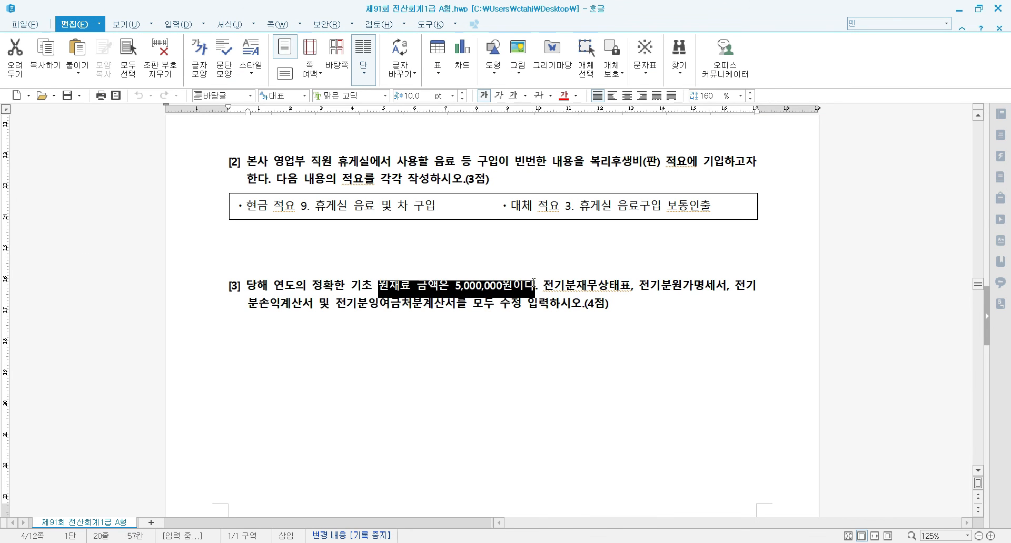
pyautogui.click(487, 289)
pyautogui.moveTo(390, 285); pyautogui.dragTo(497, 287)
pyautogui.click(478, 287)
pyautogui.click(404, 266)
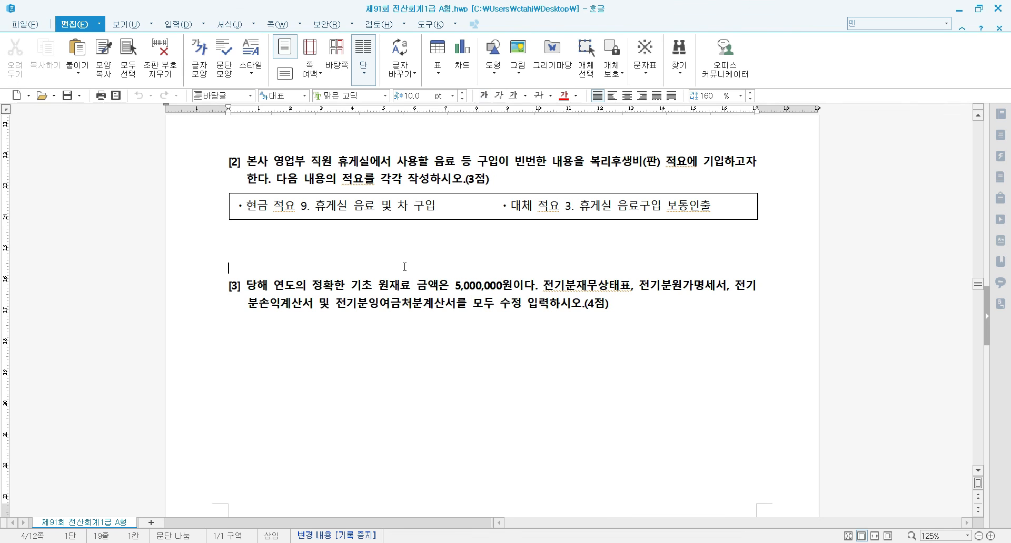
pyautogui.click(460, 286)
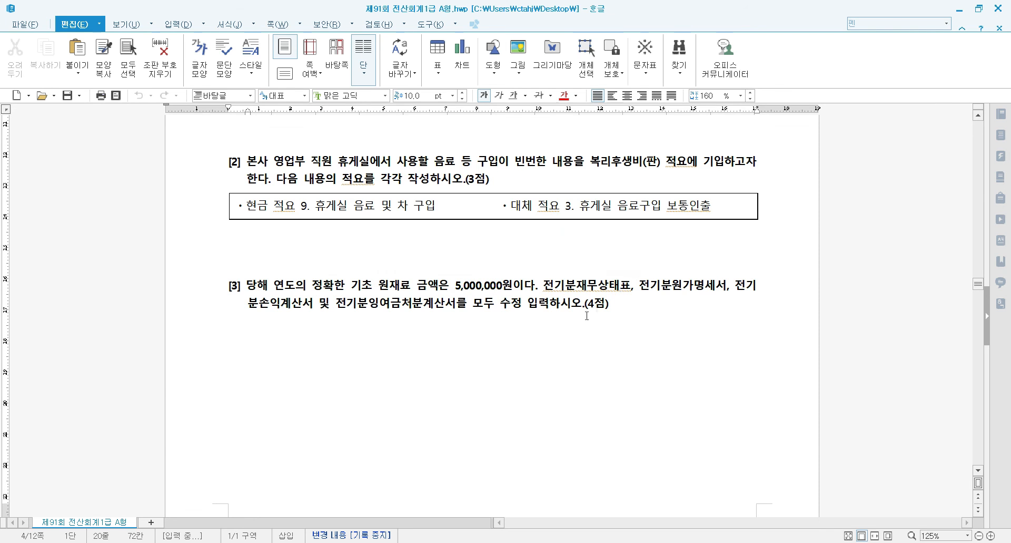
# - Open 전기분재무상태표 in KcLep and compare its 원재료 amount with the figure given in question [3]
pyautogui.hotkey('alt', 'Tab')
pyautogui.click(238, 335)
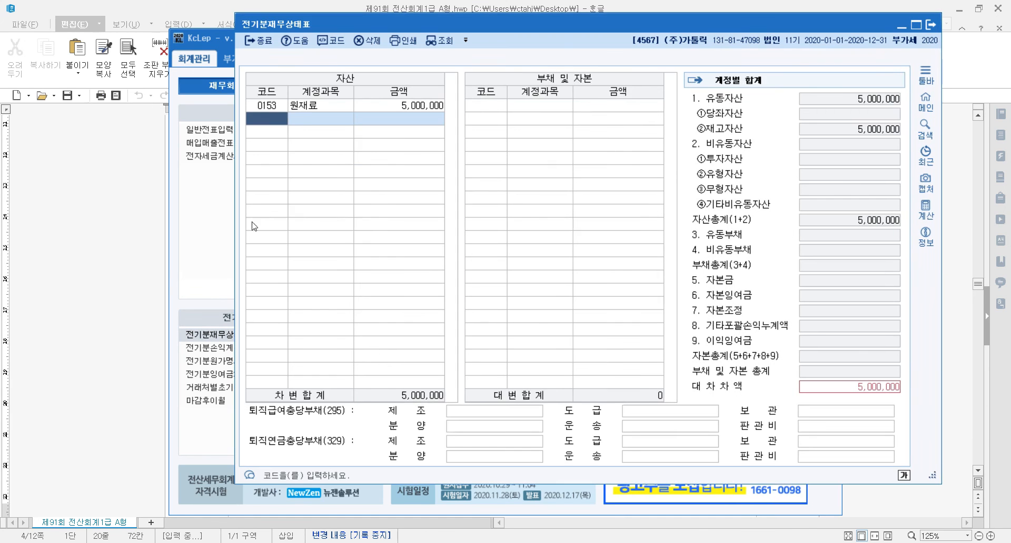
pyautogui.click(309, 111)
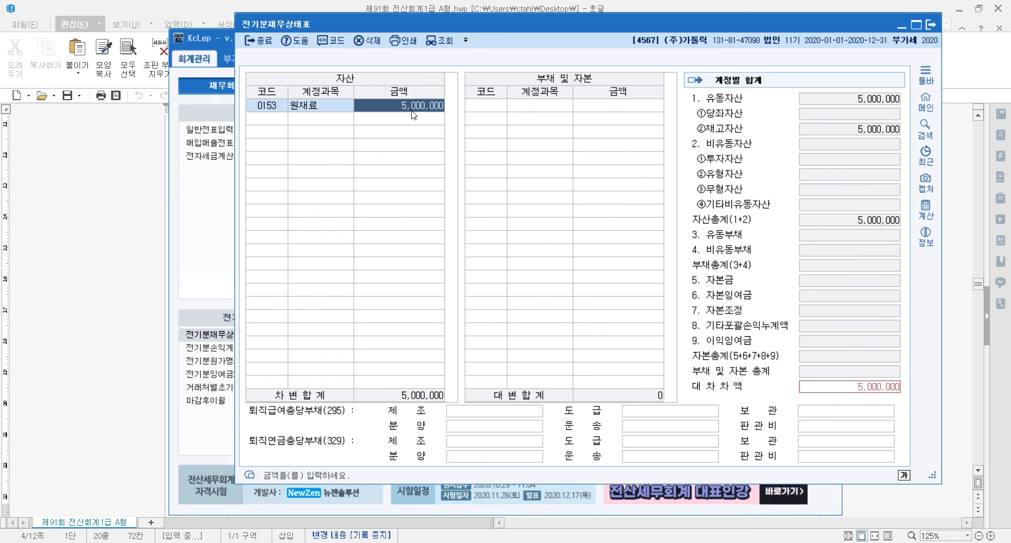
pyautogui.click(105, 170)
pyautogui.click(484, 285)
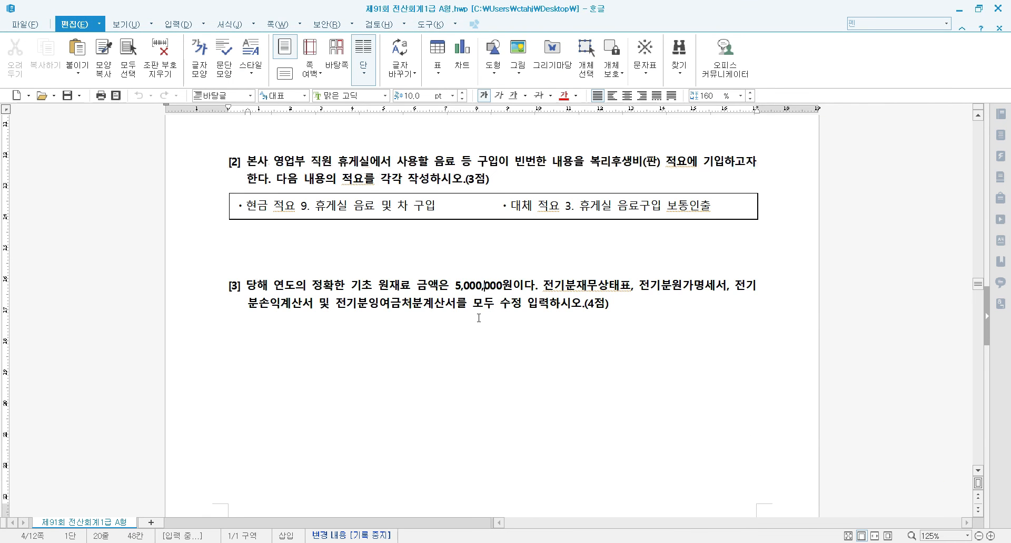
pyautogui.hotkey('alt', 'Tab')
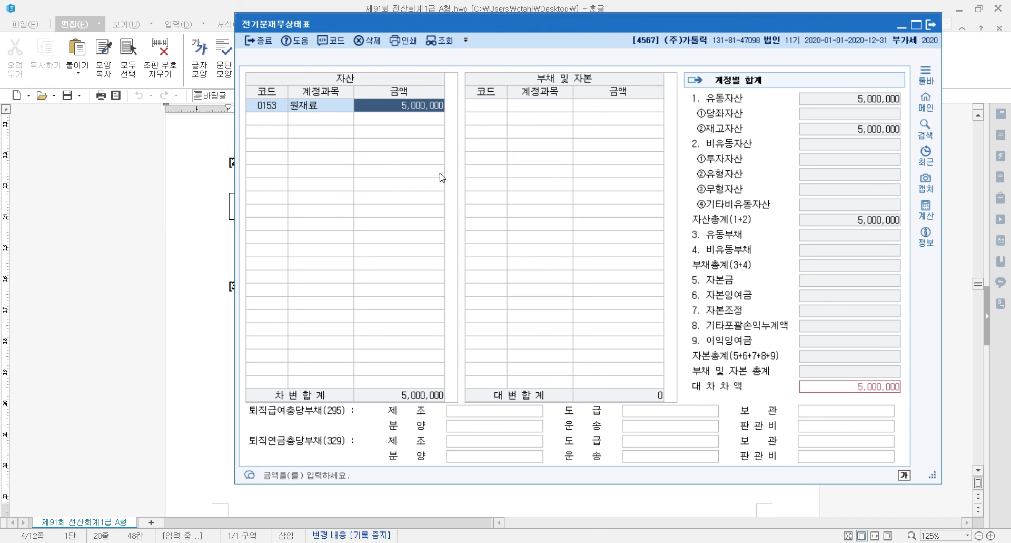
# - Review the 0153 원재료 line once more, leave 전기분재무상태표 and return to KcLep's main menu
pyautogui.click(296, 108)
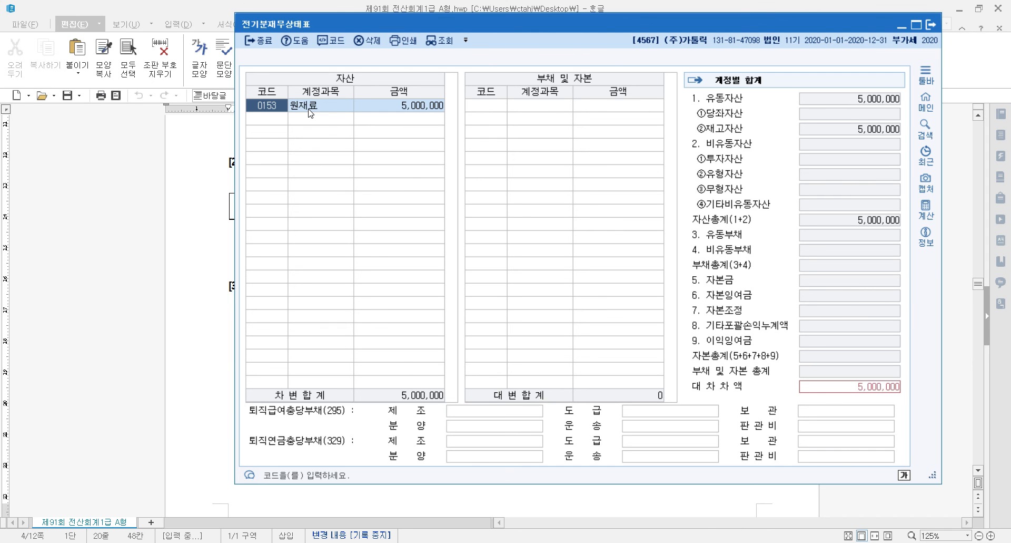
pyautogui.click(418, 106)
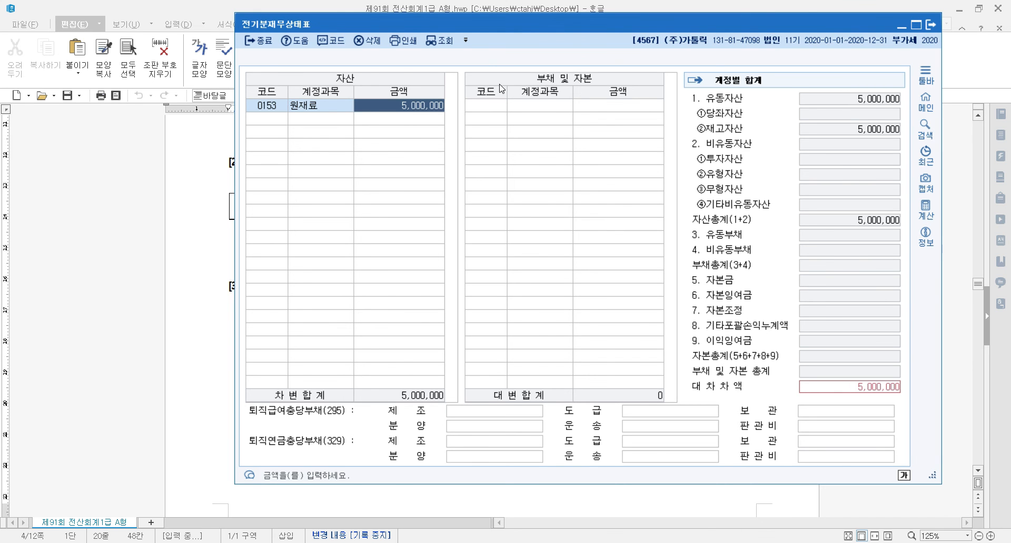
pyautogui.click(908, 24)
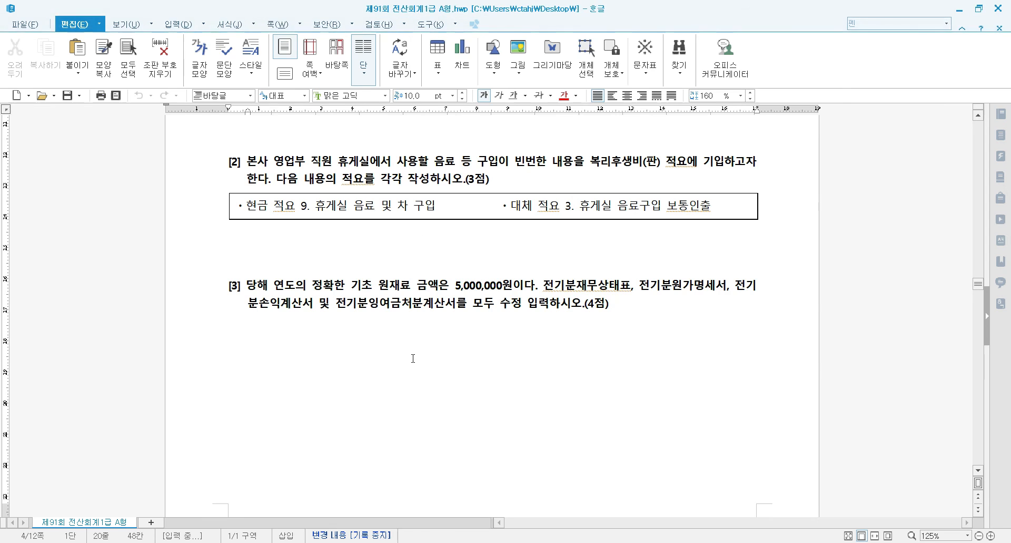
pyautogui.hotkey('alt', 'Tab')
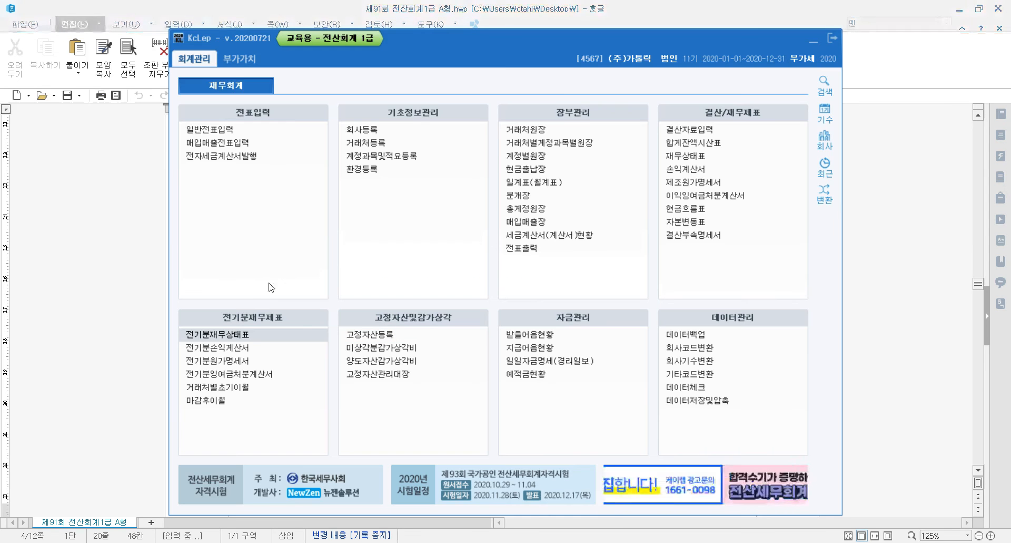
# - View the 전기분원가명세서 and then the 전기분손익계산서, closing each statement after checking it
pyautogui.click(236, 360)
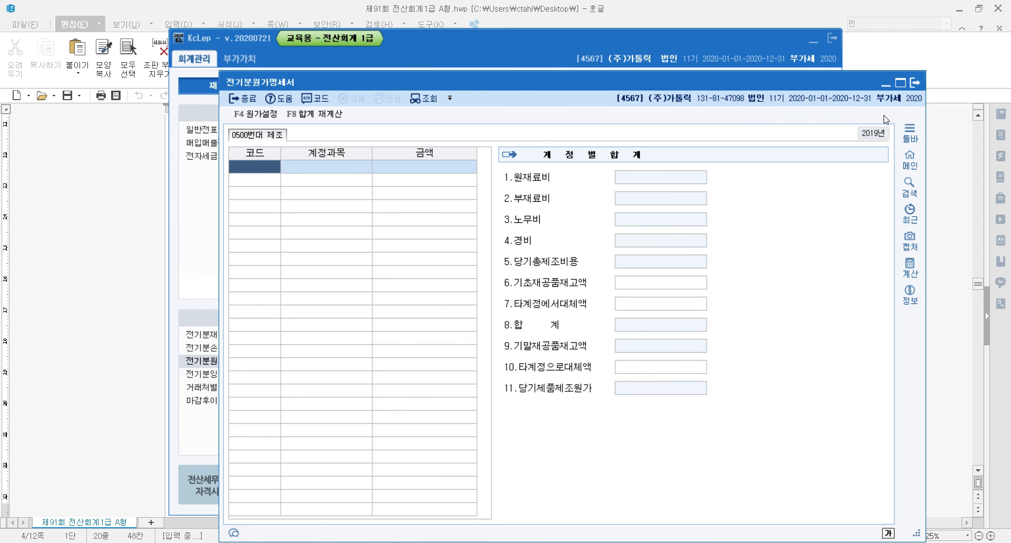
pyautogui.click(915, 83)
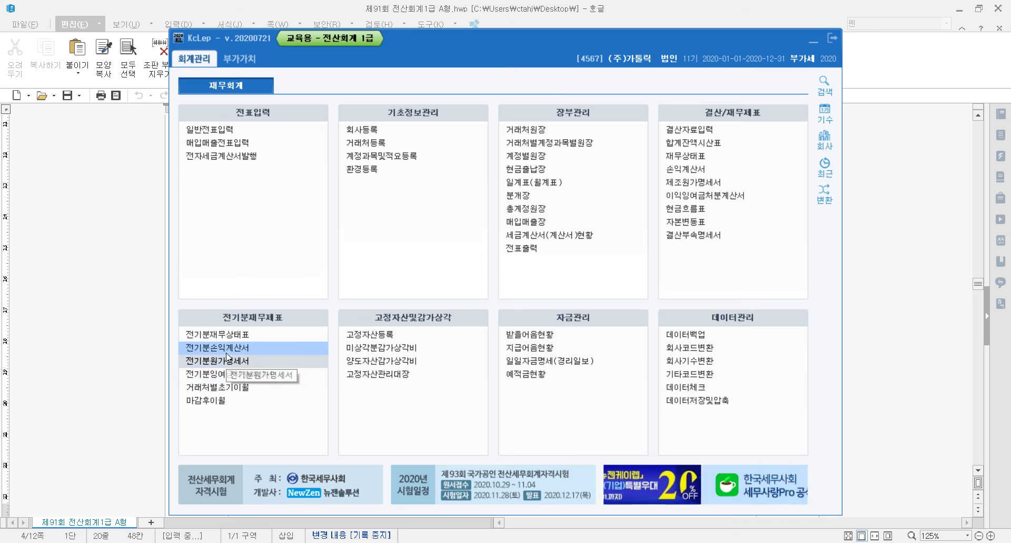
pyautogui.press('Up')
pyautogui.press('Return')
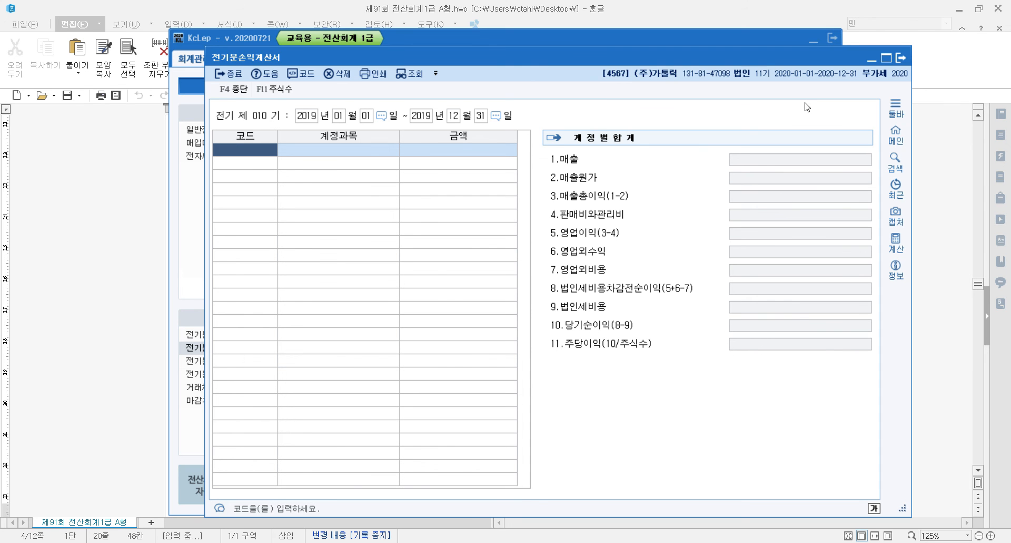
pyautogui.click(900, 57)
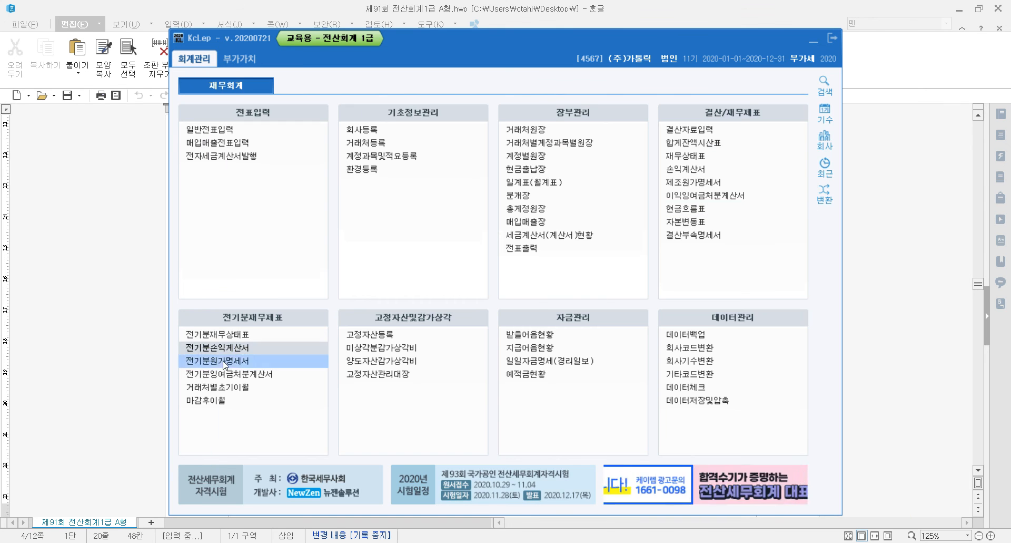
# - Open 전기분잉여금처분계산서, examine the 당기순이익 and 차기이월미처분이익잉여금 lines, and close the statement
pyautogui.press('Down')
pyautogui.press('Down')
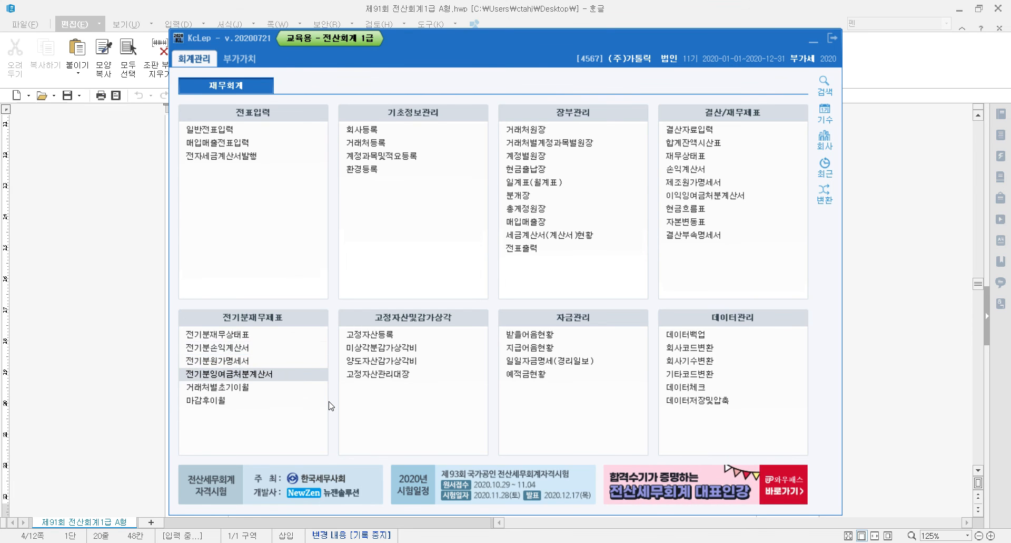
pyautogui.press('Return')
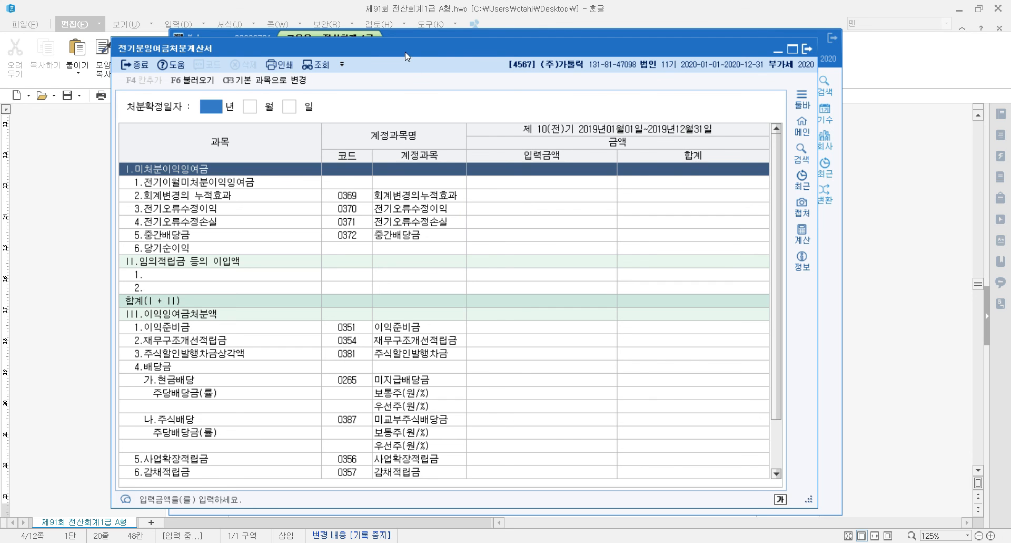
pyautogui.click(168, 252)
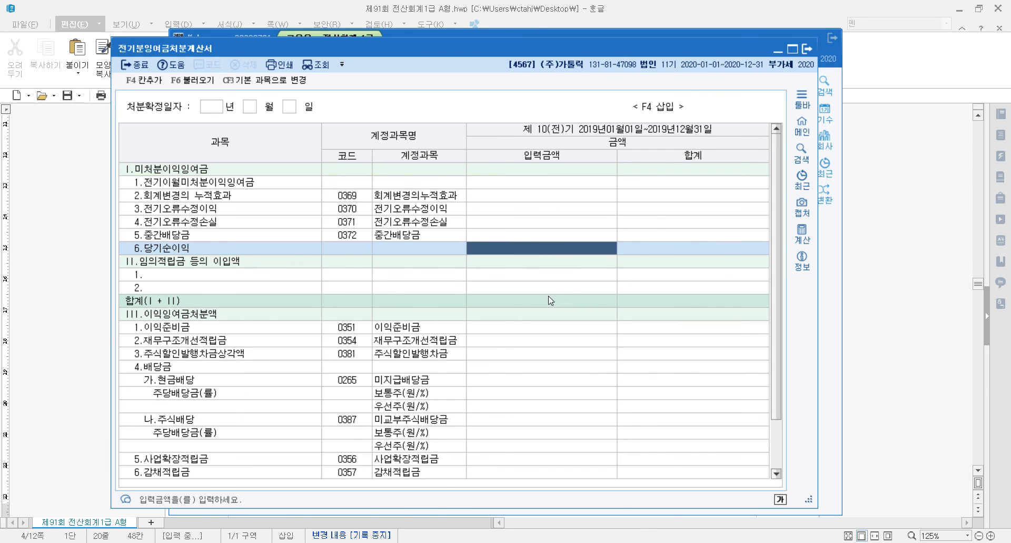
pyautogui.scroll(-1, 335, 420)
pyautogui.click(207, 478)
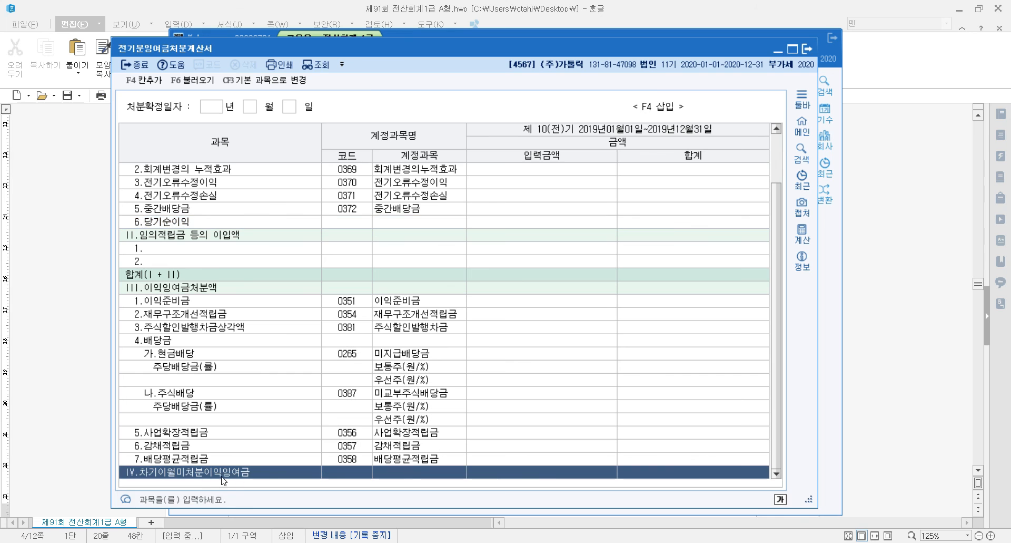
pyautogui.click(556, 478)
pyautogui.click(807, 50)
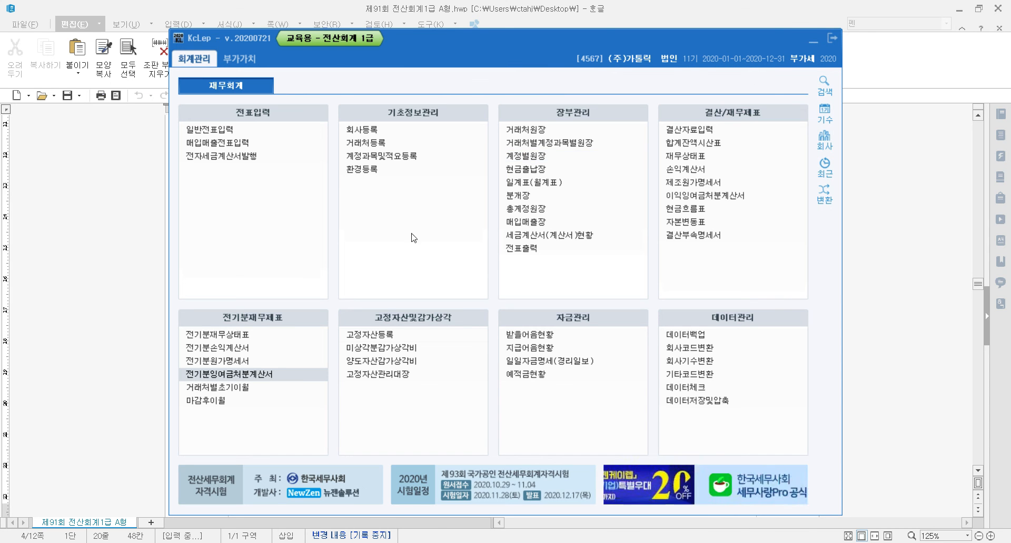
# - Open 전기분재무상태표, check the 대차차액 and the 부채 및 자본 side, and close the statement
pyautogui.click(327, 336)
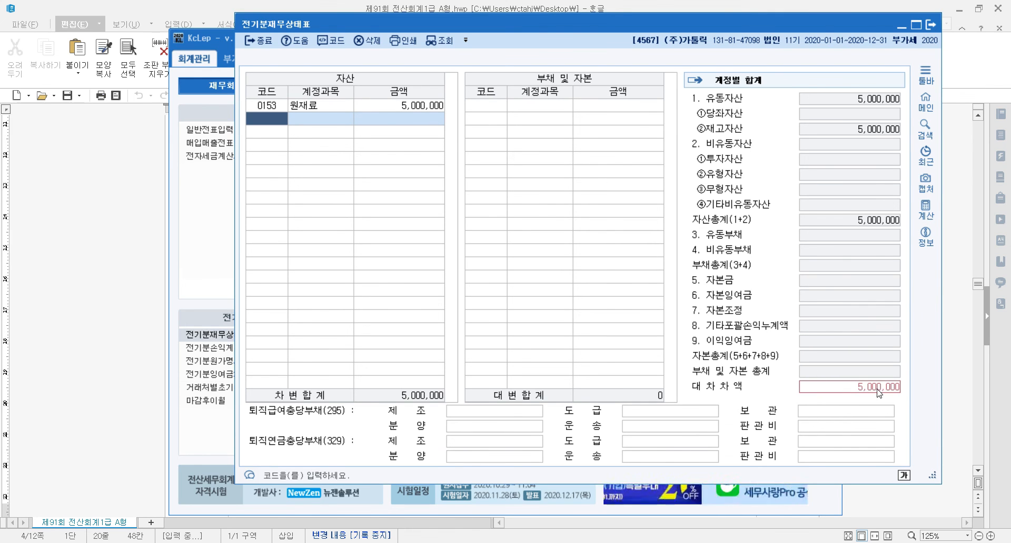
pyautogui.click(535, 253)
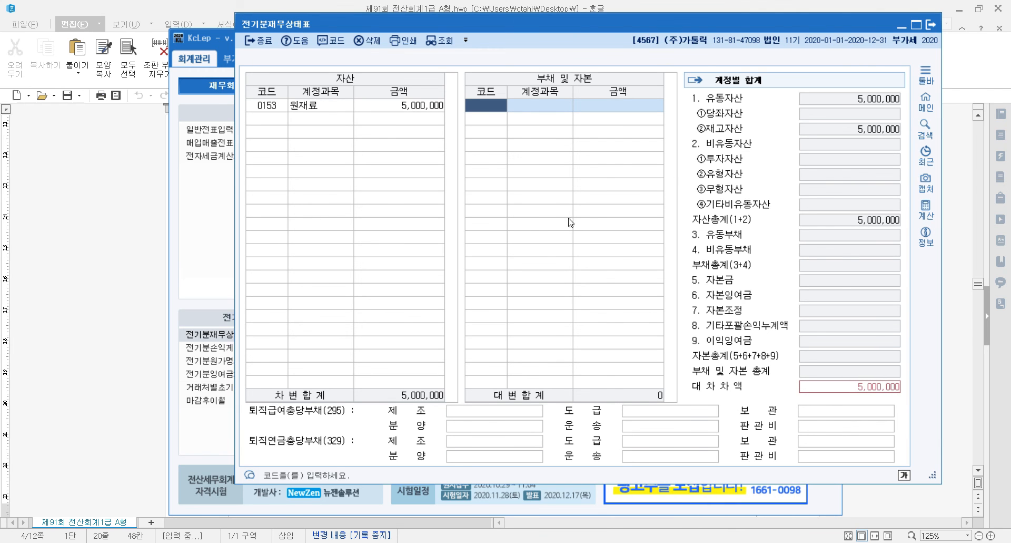
pyautogui.click(927, 24)
# - Switch to the exam document and review questions [1] to [3] of 문제1
pyautogui.click(154, 232)
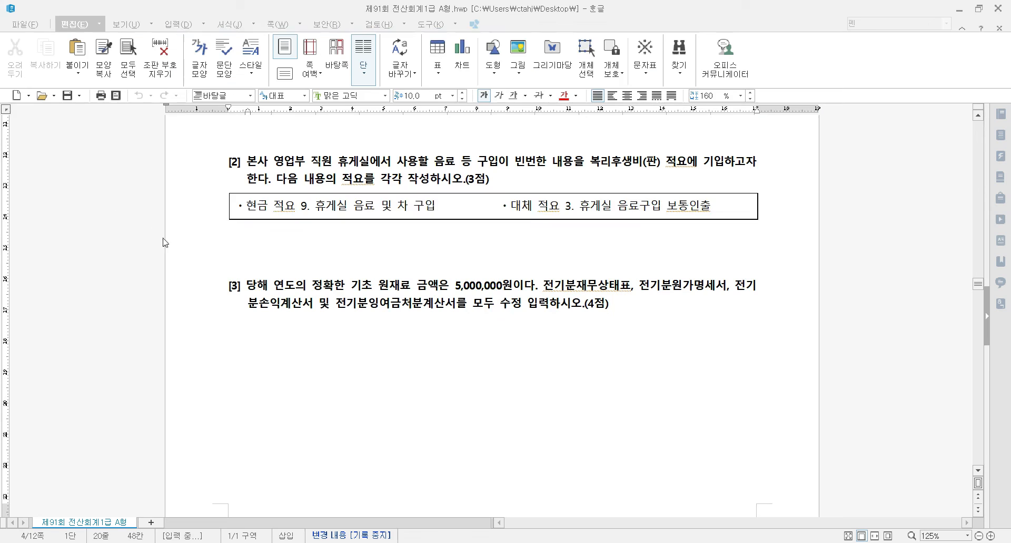
pyautogui.click(404, 319)
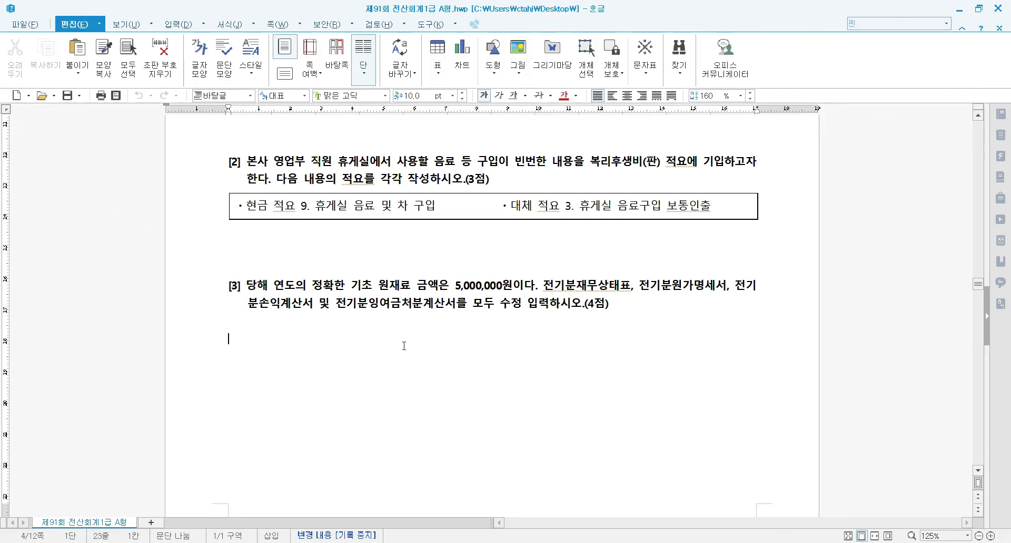
pyautogui.scroll(4, 404, 346)
pyautogui.scroll(-5, 405, 364)
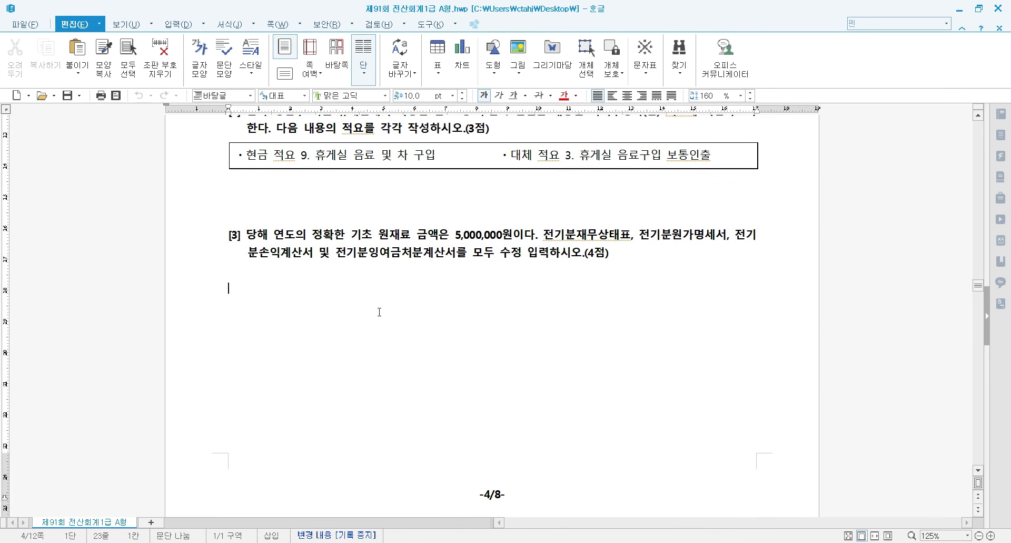
pyautogui.scroll(4, 390, 315)
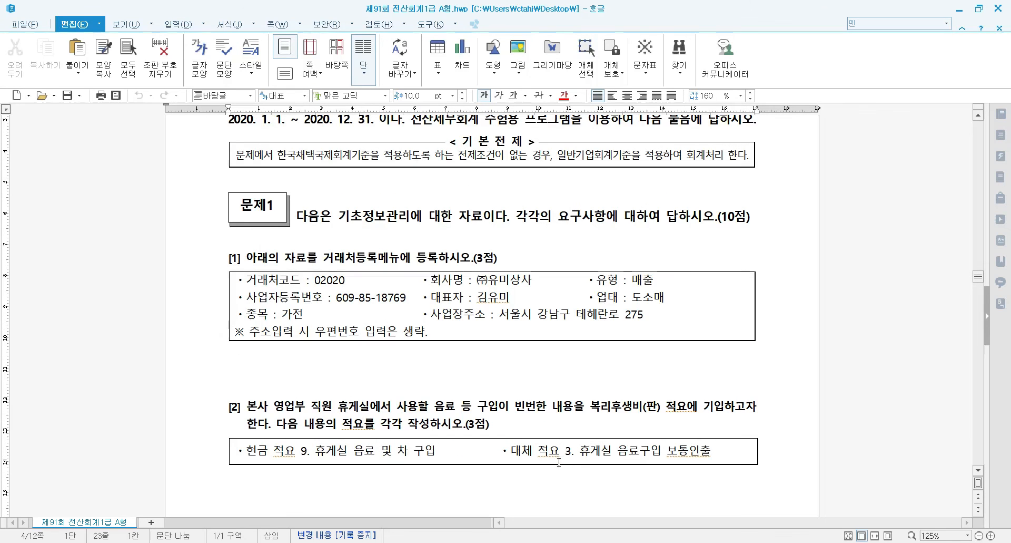
pyautogui.scroll(-1, 387, 255)
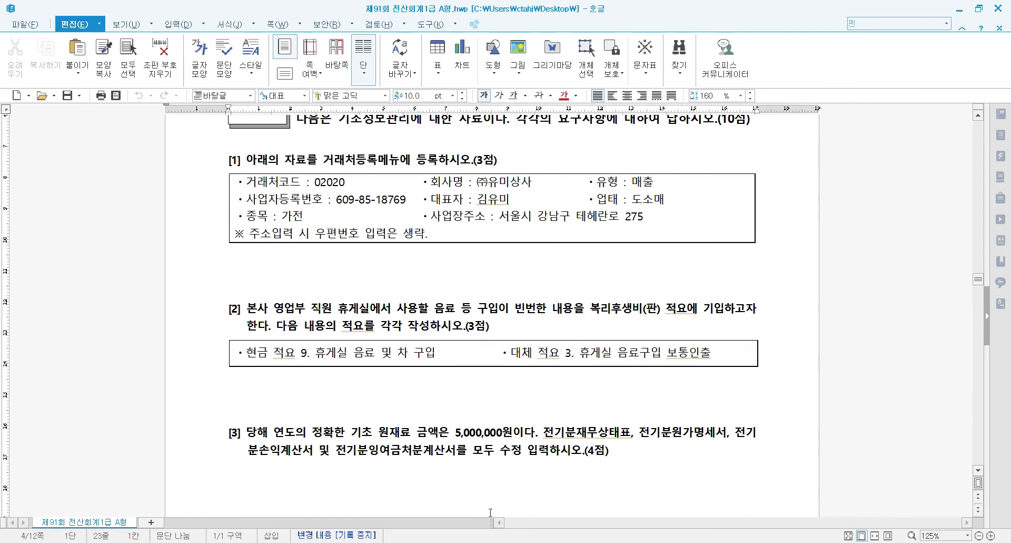
pyautogui.scroll(-1, 548, 513)
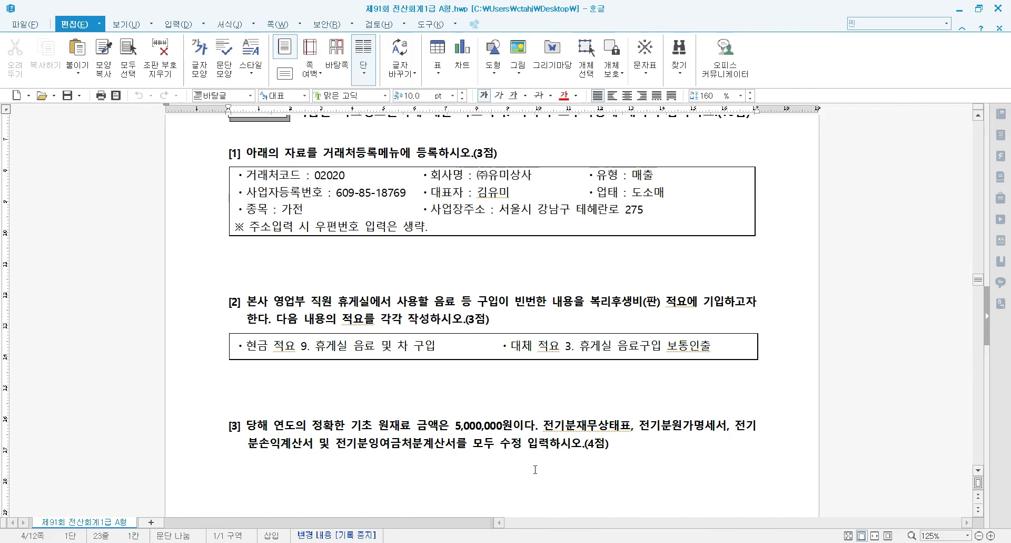
# - Go to 문제2 in the exam document and read its 일반전표입력 instructions and first transactions
pyautogui.scroll(-10, 537, 471)
pyautogui.scroll(1, 429, 474)
pyautogui.click(420, 381)
pyautogui.scroll(-3, 420, 384)
pyautogui.click(454, 295)
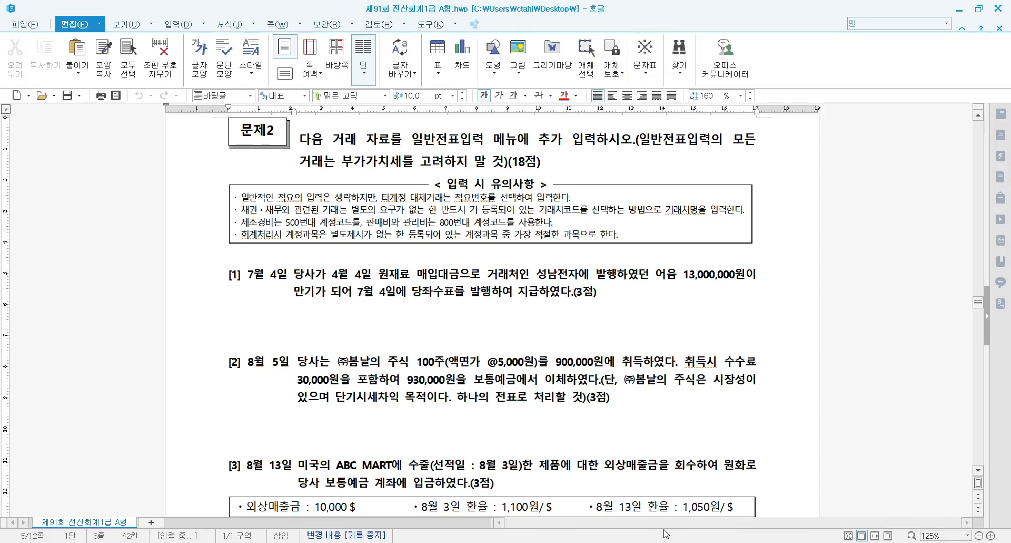